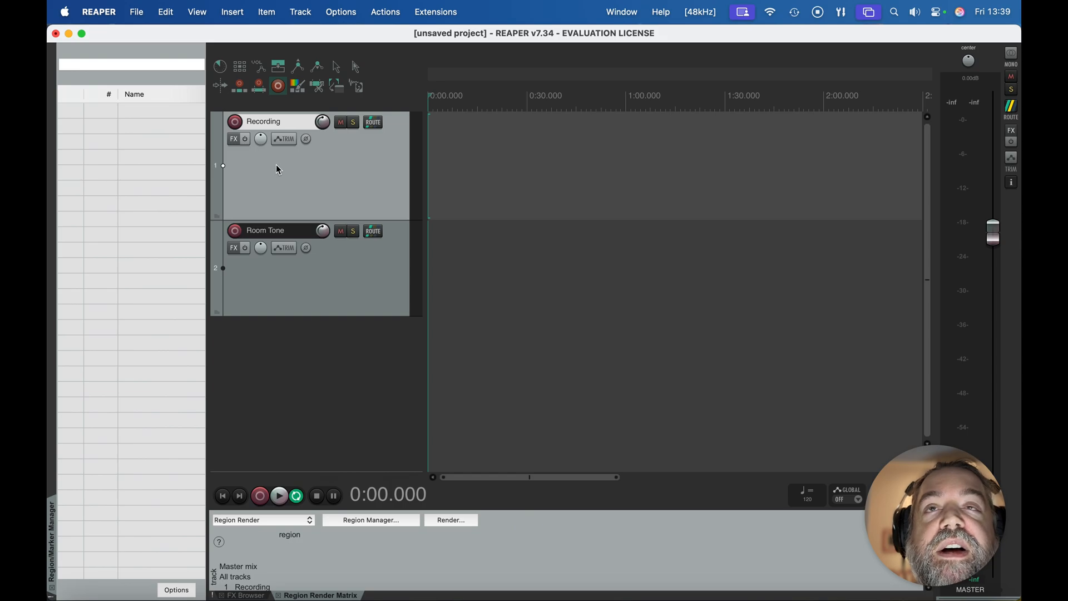
Step: Arm the Recording track for recording and check its input monitoring and its mono input, In 1
left_click(235, 122)
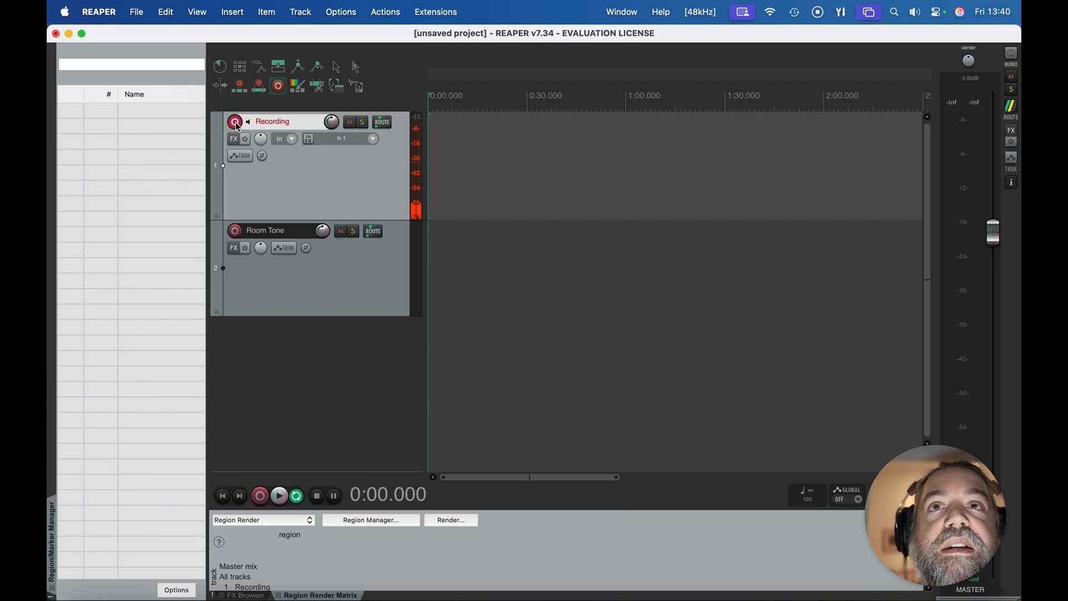
left_click(249, 122)
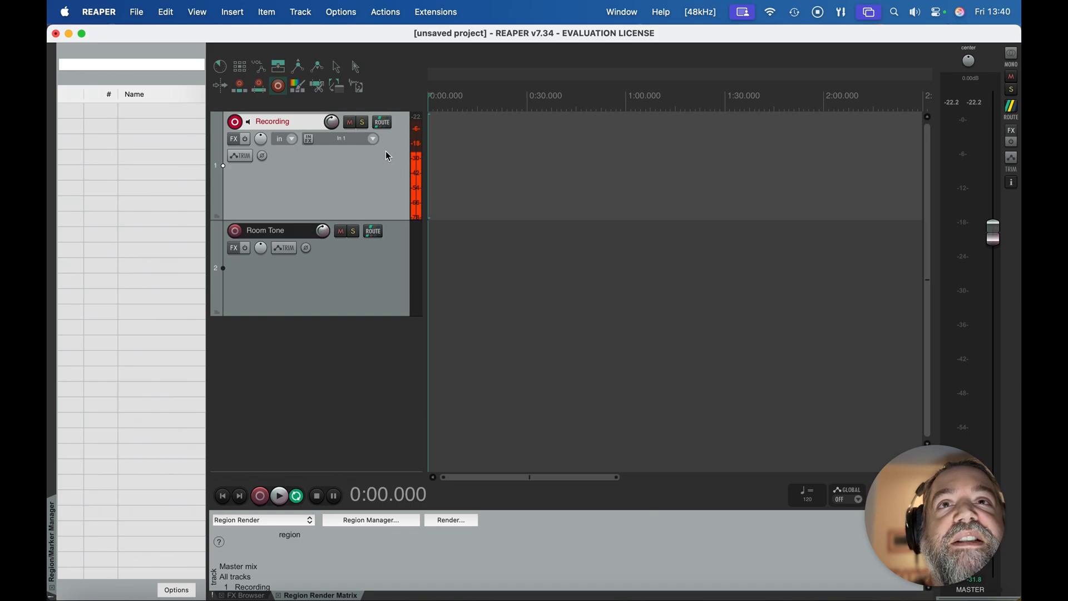
left_click(111, 6)
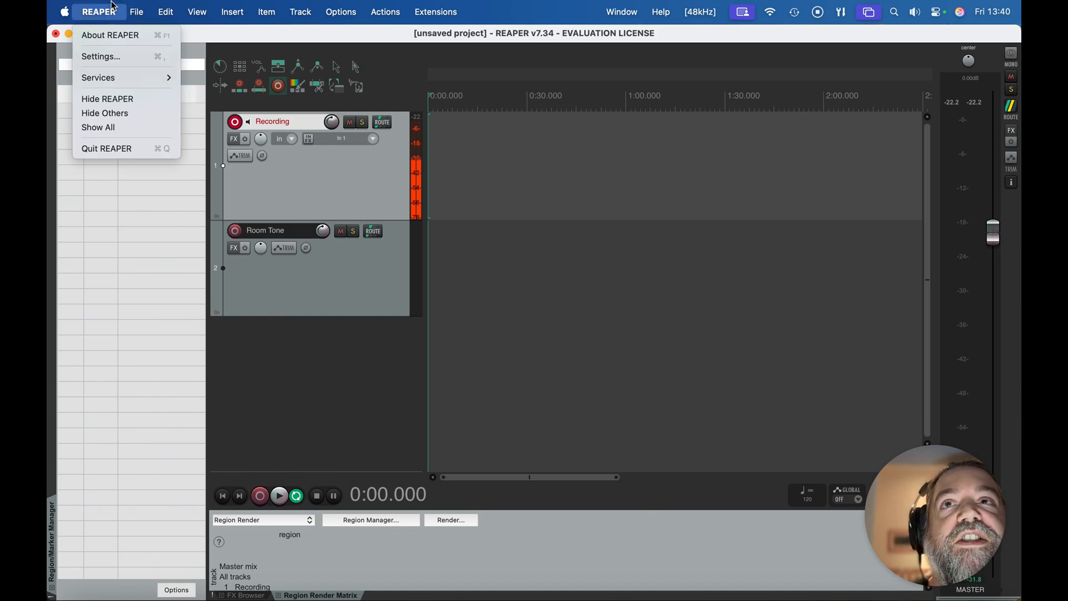
left_click(111, 6)
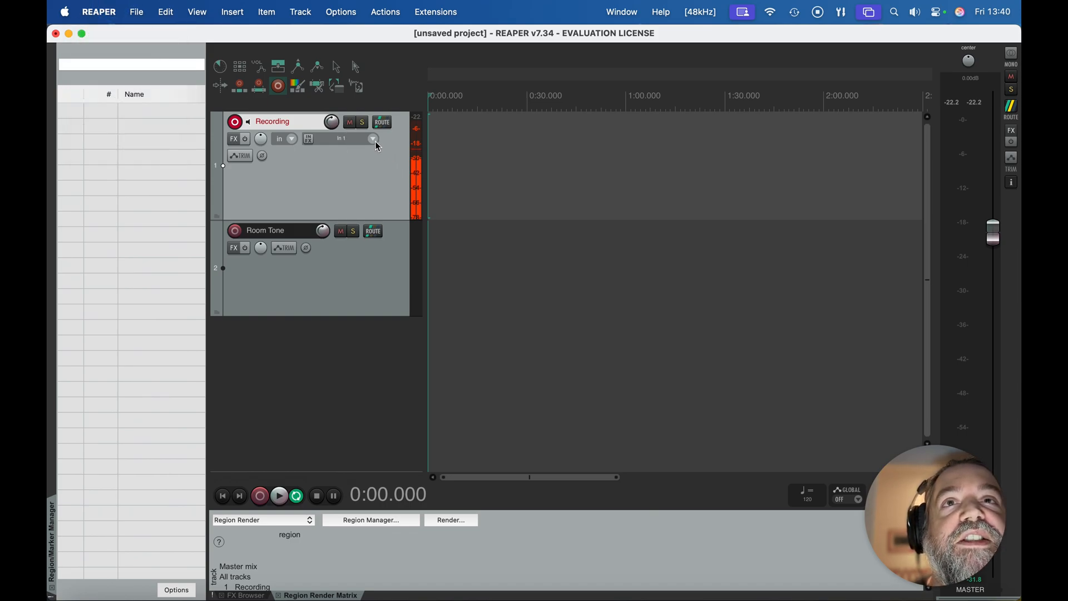
left_click(374, 139)
mouse_move(395, 155)
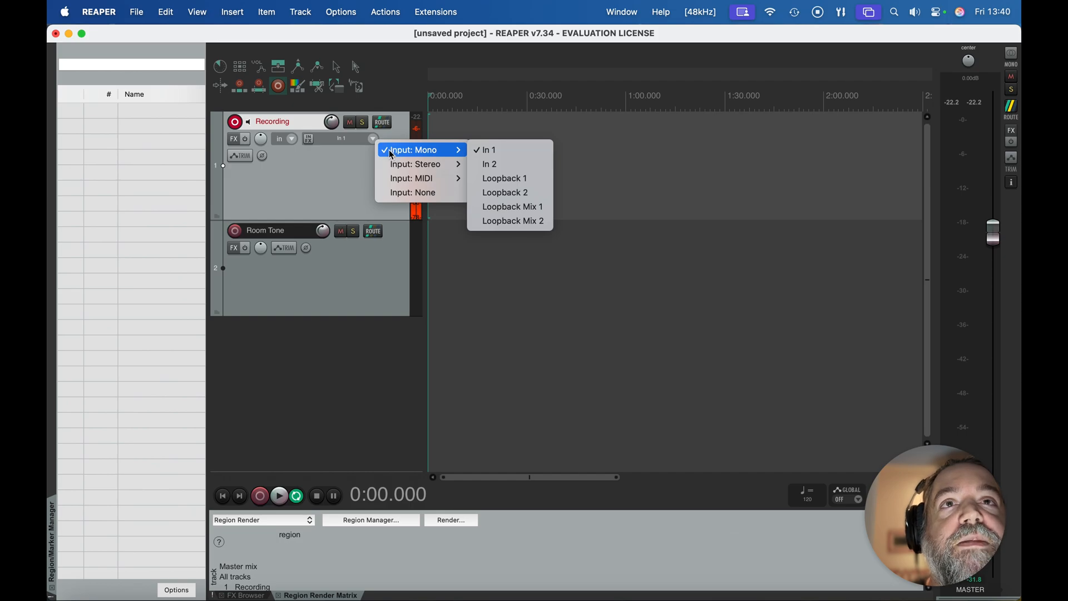
left_click(340, 171)
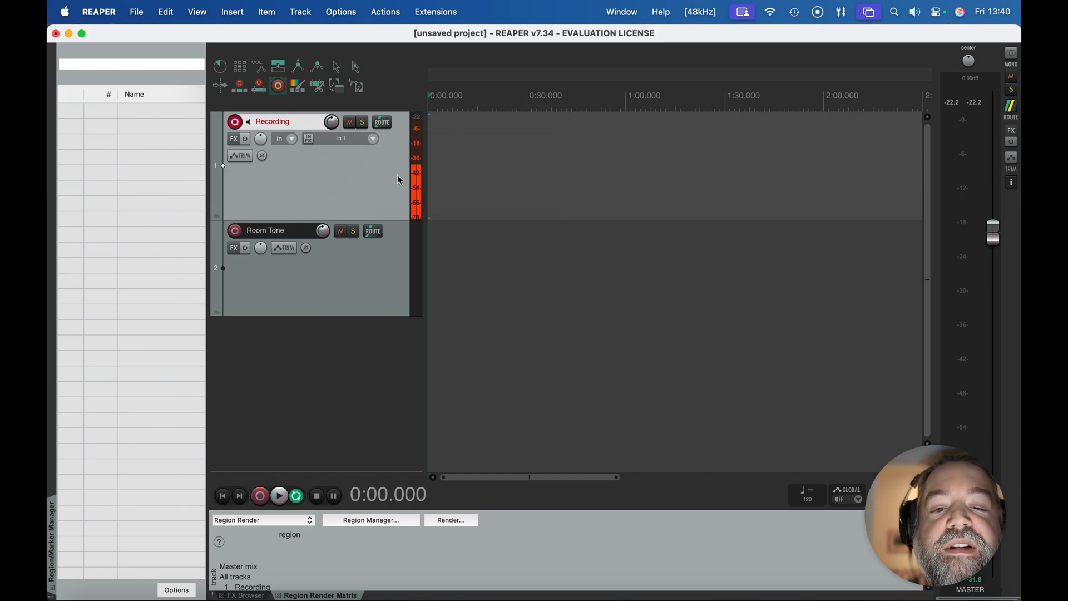
Step: Set the Recording track's track panel layout to 200%_C and widen the track panel area
right_click(397, 177)
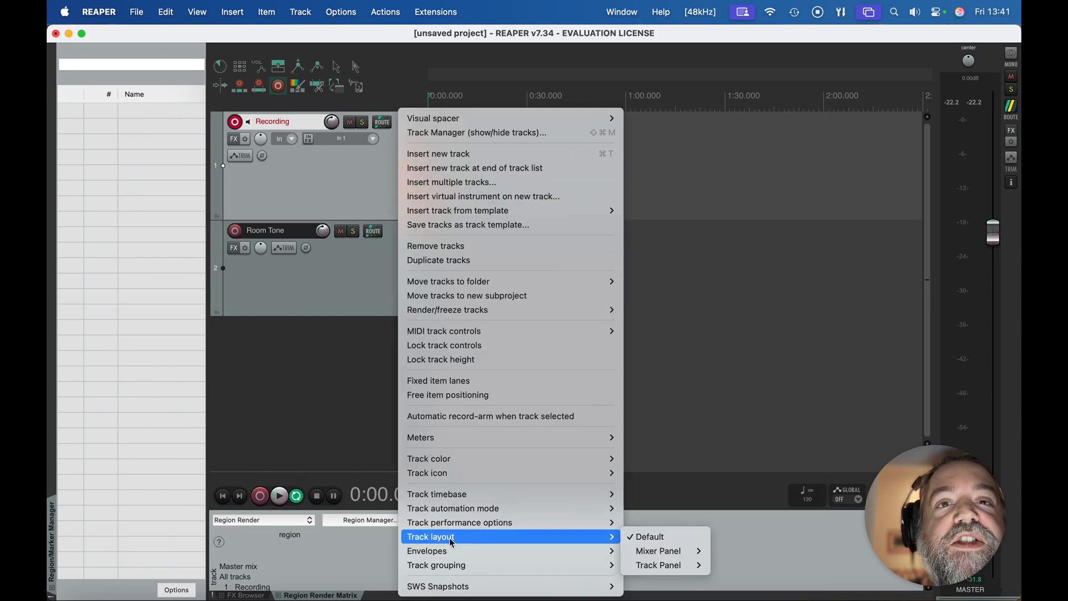
mouse_move(590, 523)
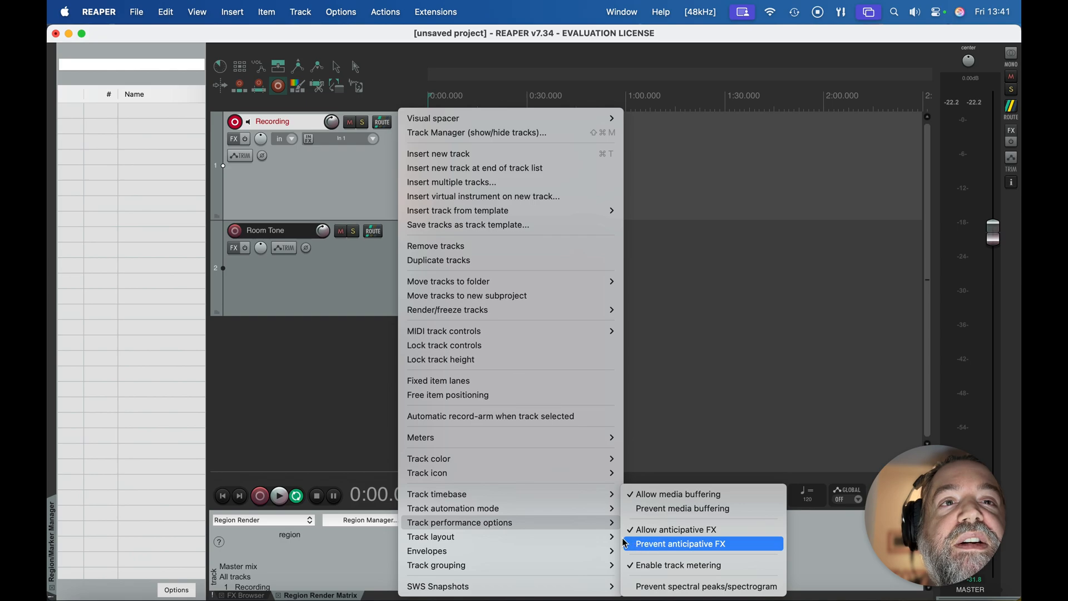
mouse_move(612, 536)
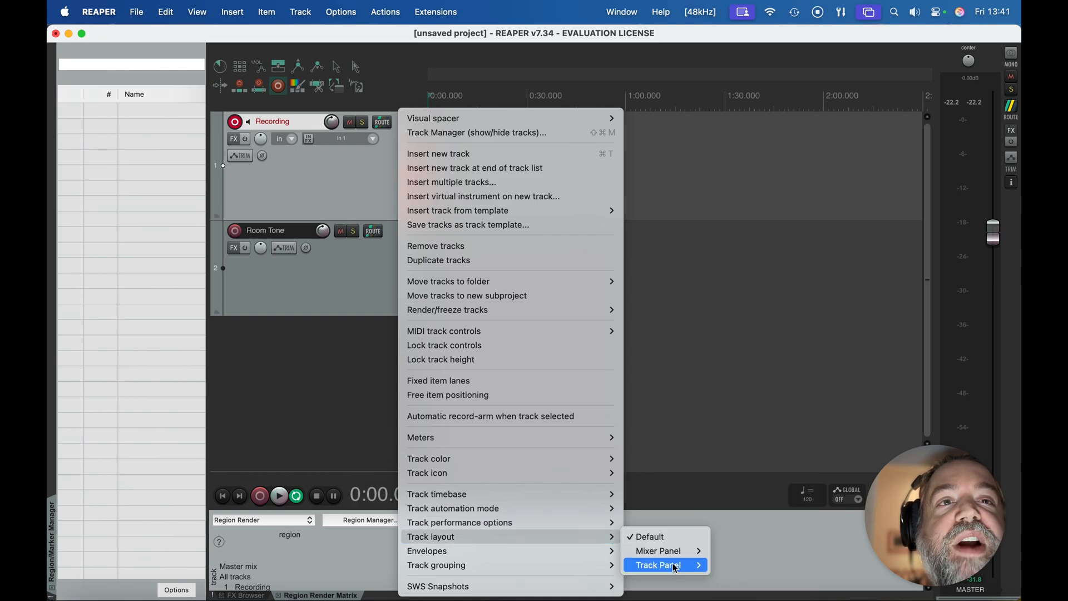
mouse_move(674, 567)
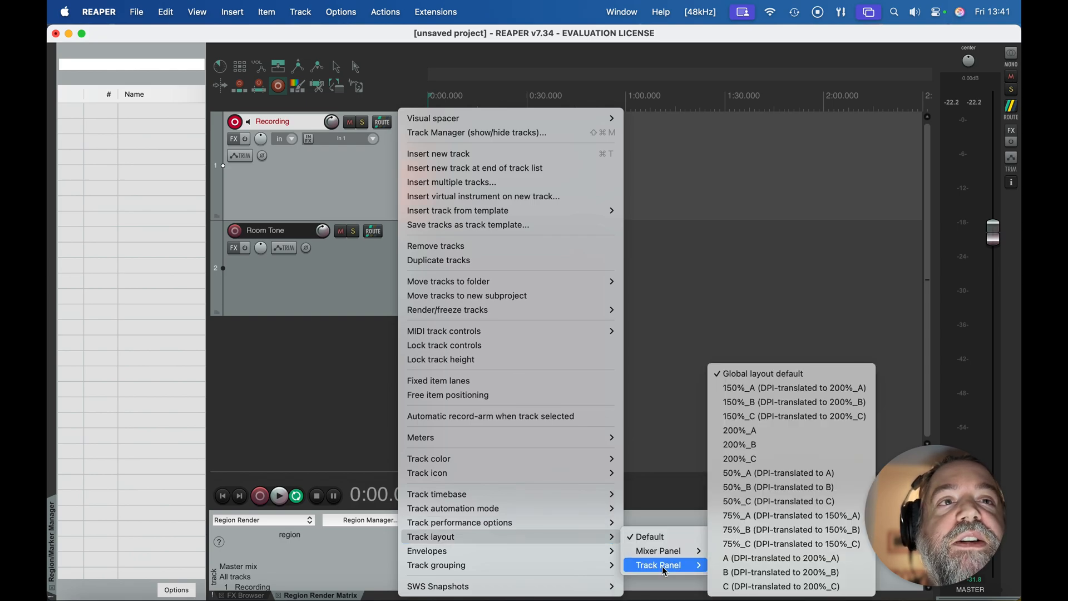
left_click(755, 459)
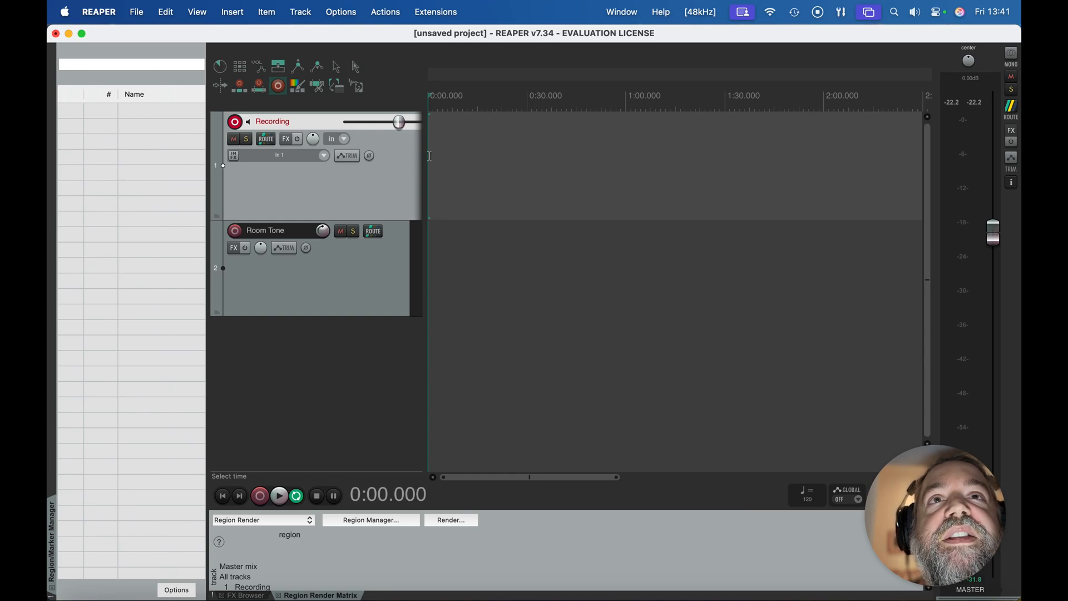
left_click_drag(423, 159, 507, 161)
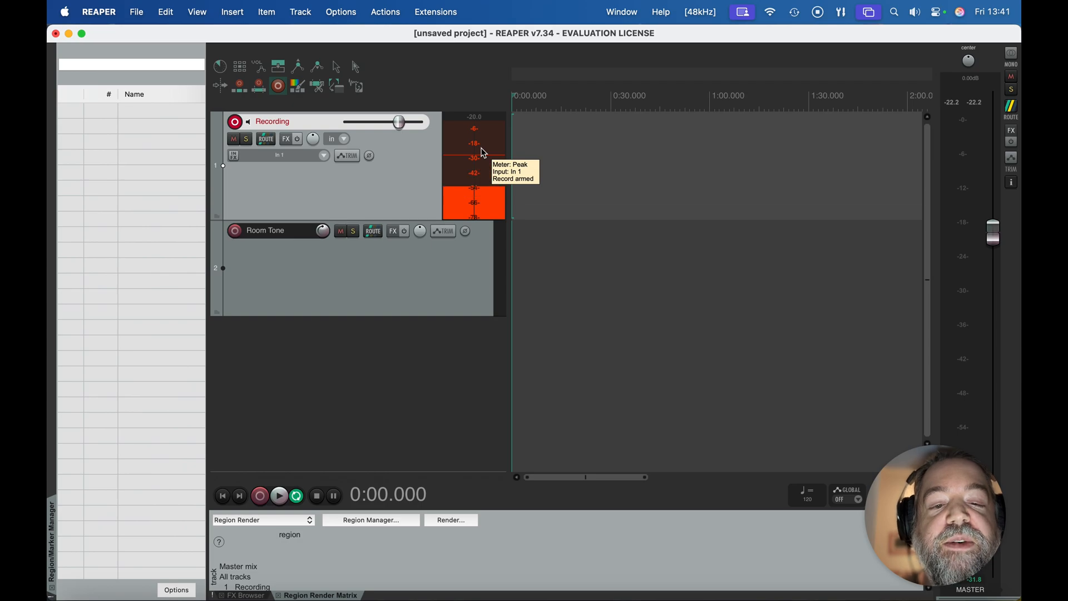
Step: Turn off repeat and record a voice take on the Recording track from about 0:06 to 1:32
left_click(531, 140)
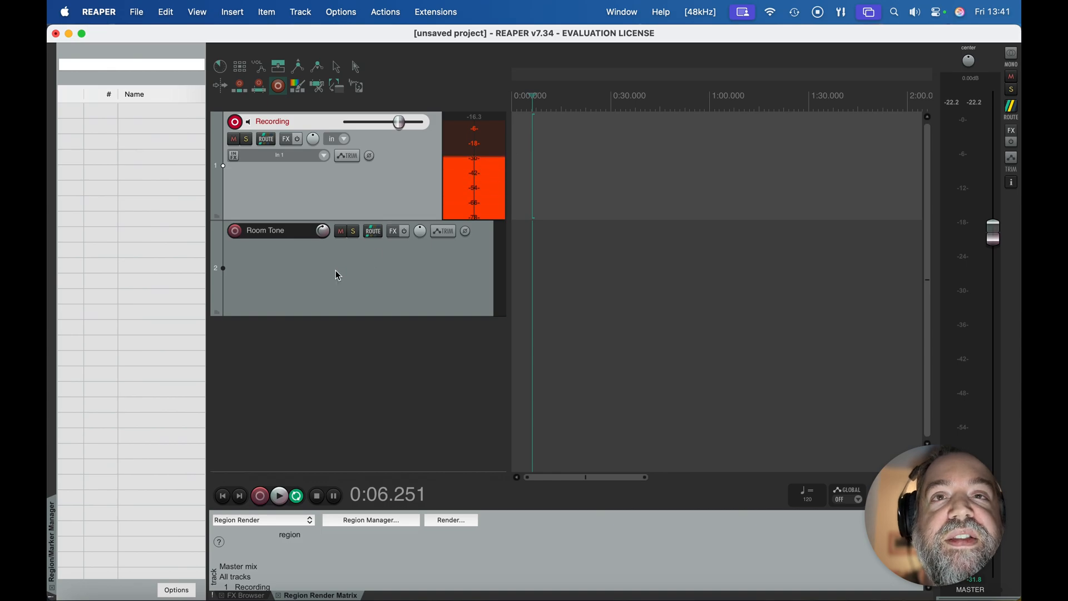
left_click(296, 495)
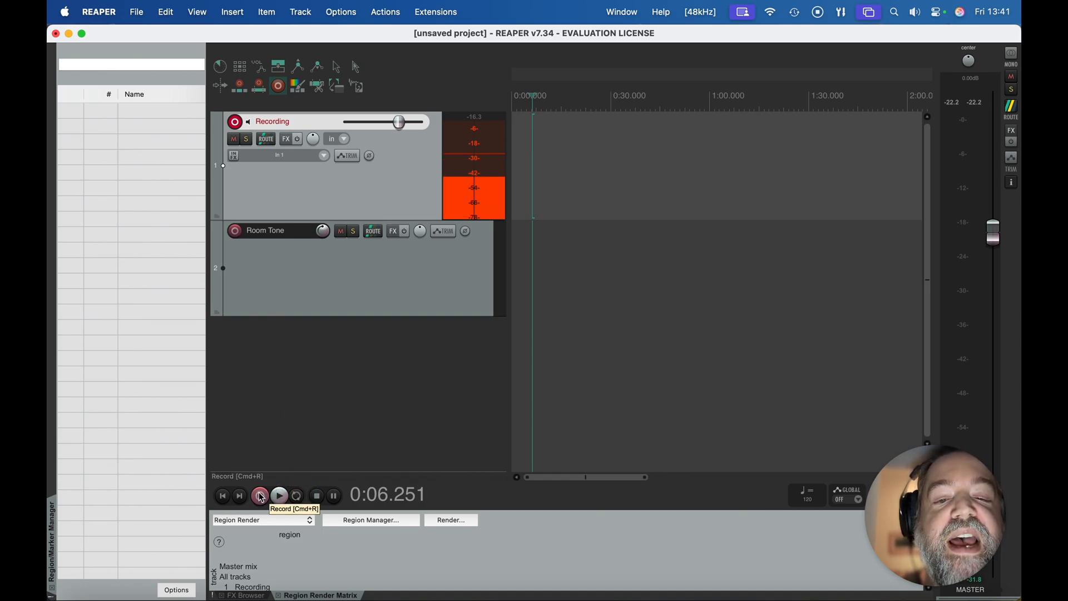
left_click(260, 496)
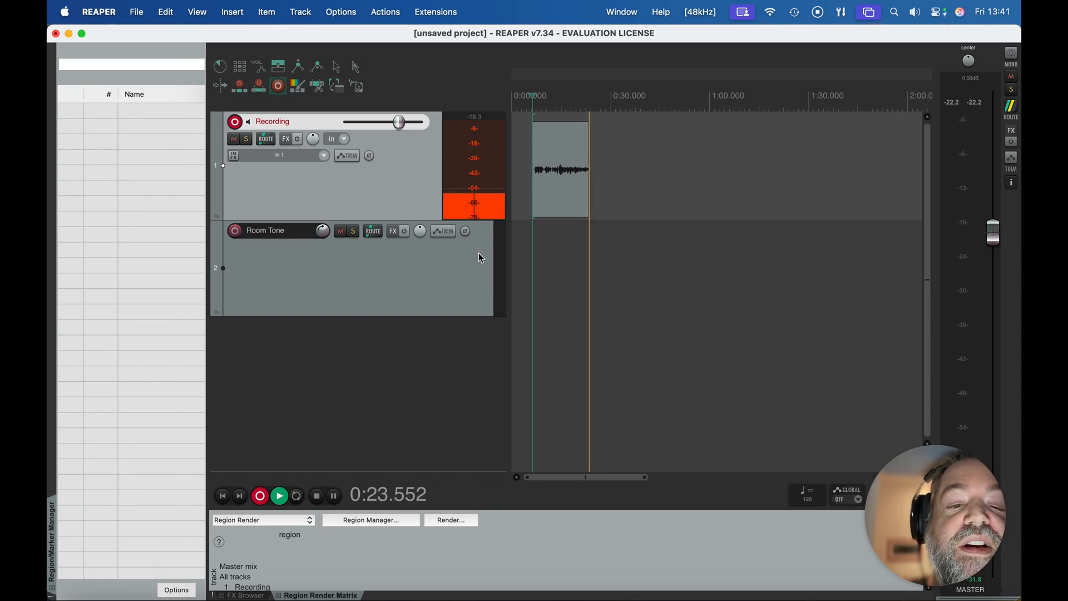
left_click(481, 121)
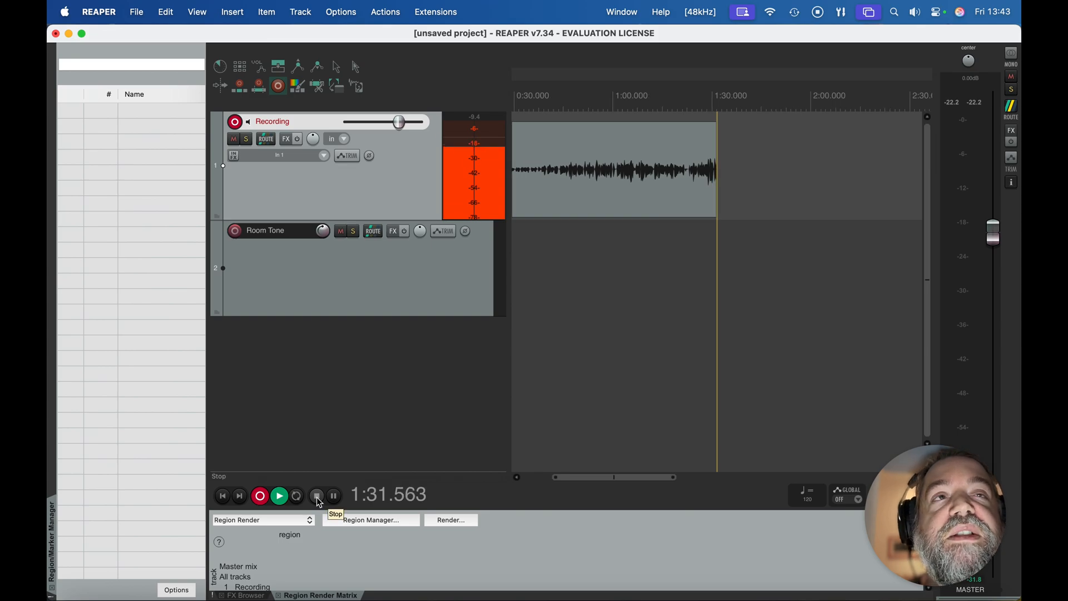
left_click(316, 496)
Step: Record a silent room tone take on the Recording track from about 1:43 to 2:20
scroll(723, 196, "right", 2)
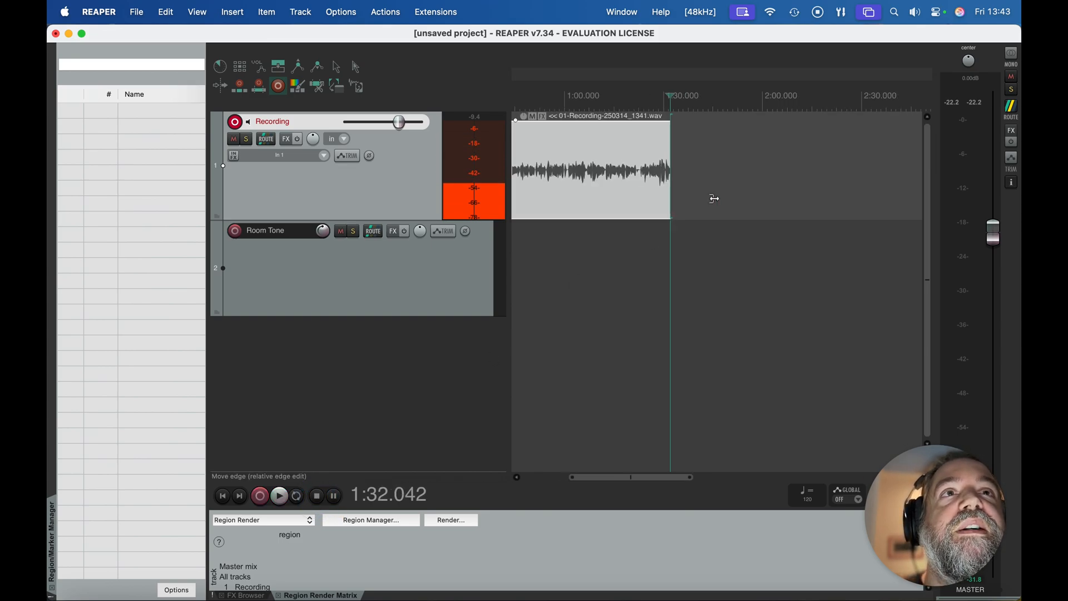
left_click(700, 174)
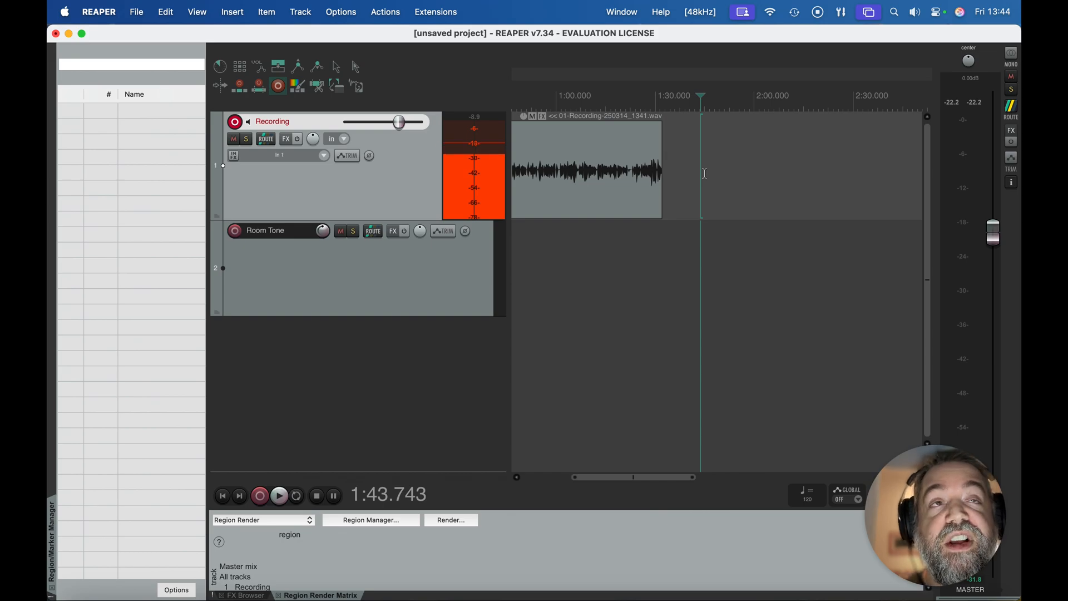
left_click(261, 497)
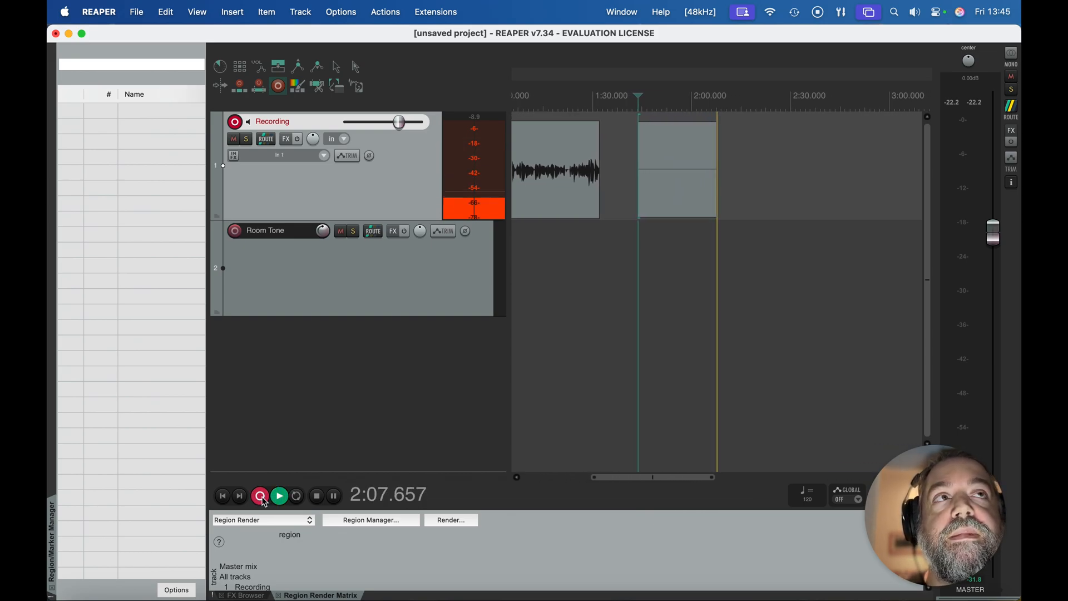
key("space")
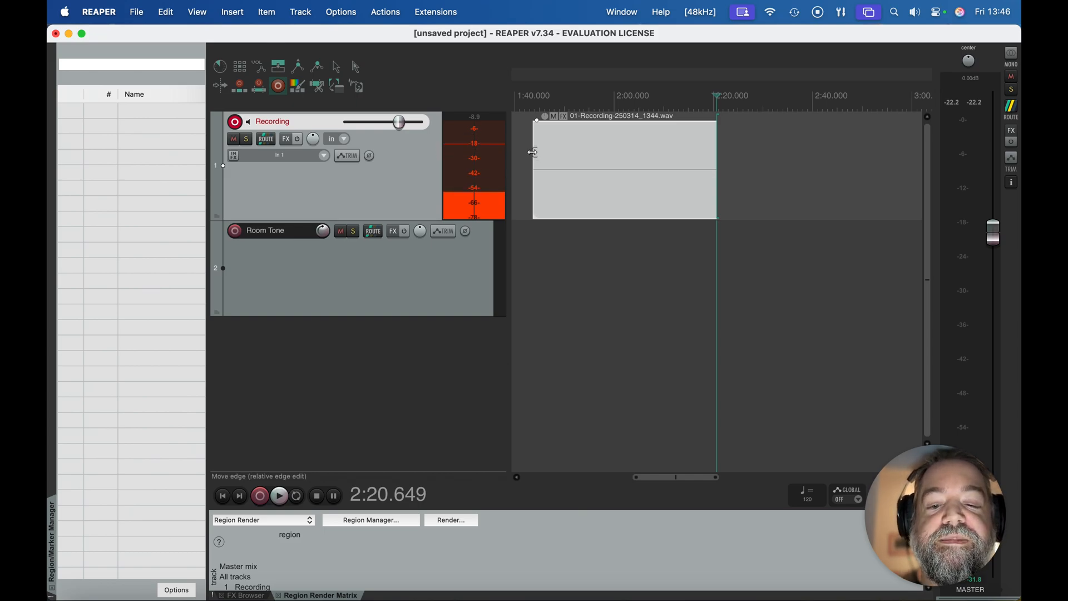
Step: Filter the effects for "voice", add RX 11 Voice De-noise to the silent take, and move that take to the Room Tone track
scroll(256, 581, "down", 2)
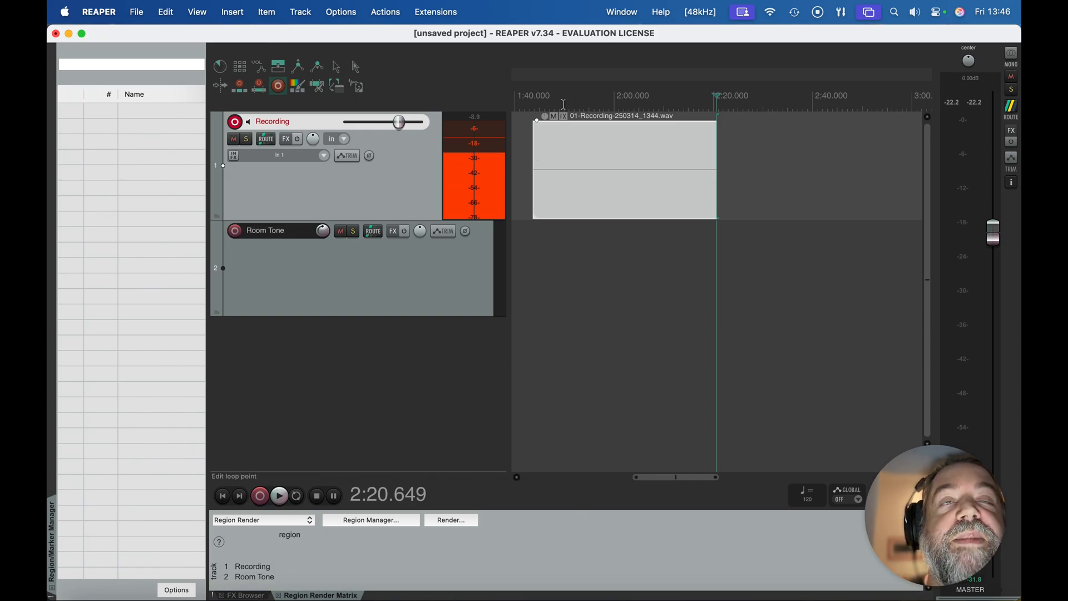
scroll(564, 118, "up", 5)
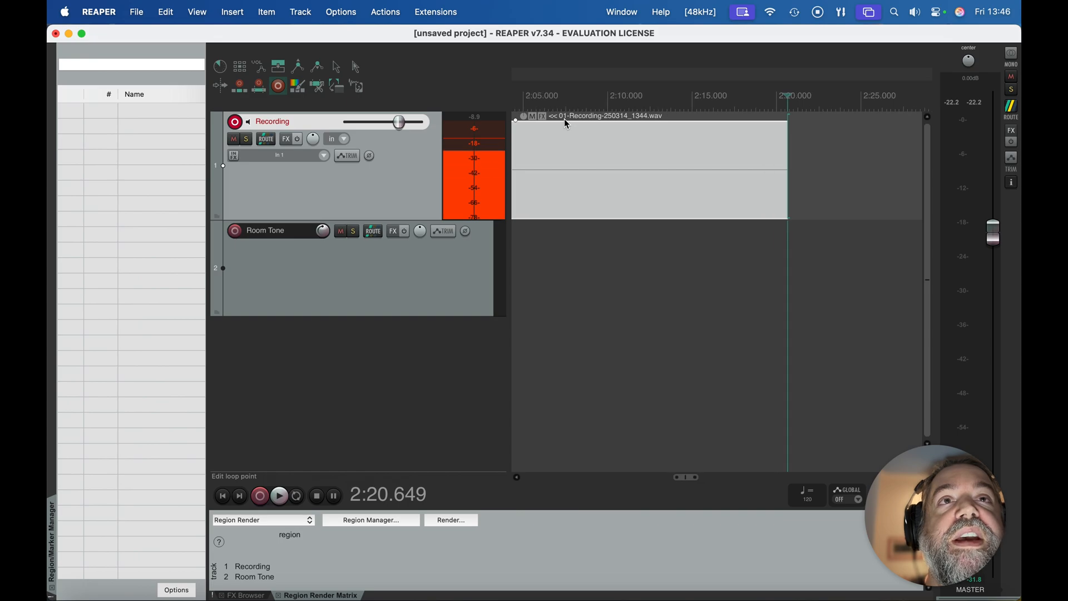
scroll(564, 119, "left", 5)
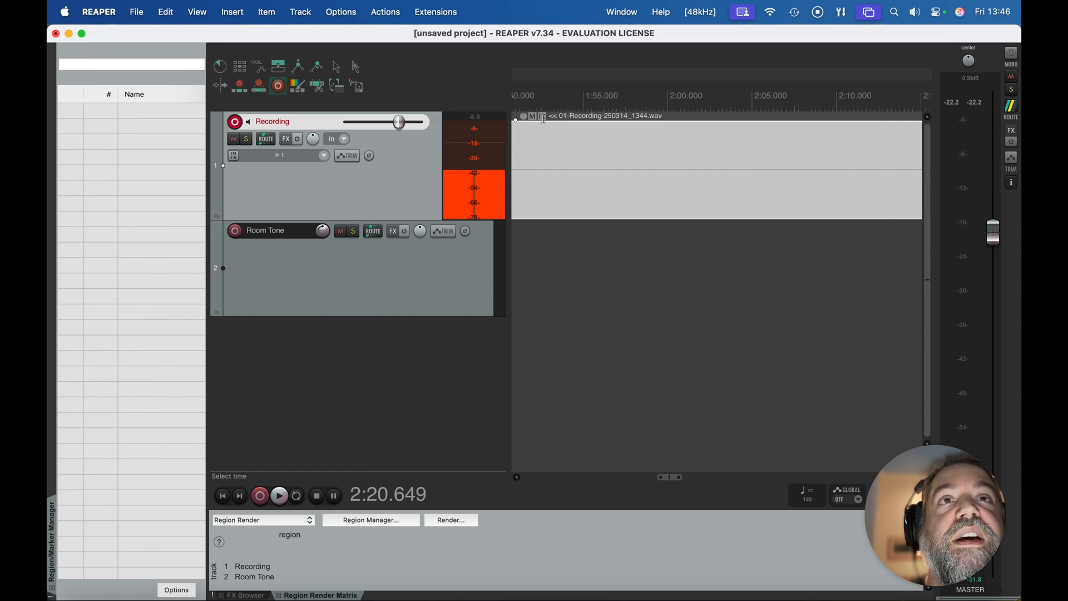
left_click(542, 116)
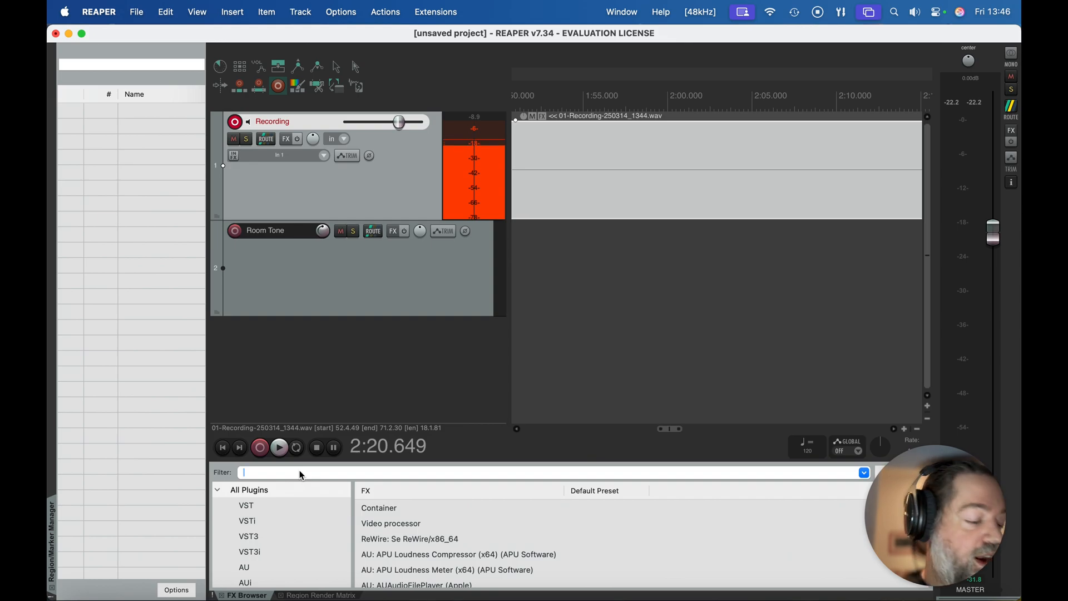
type("voice")
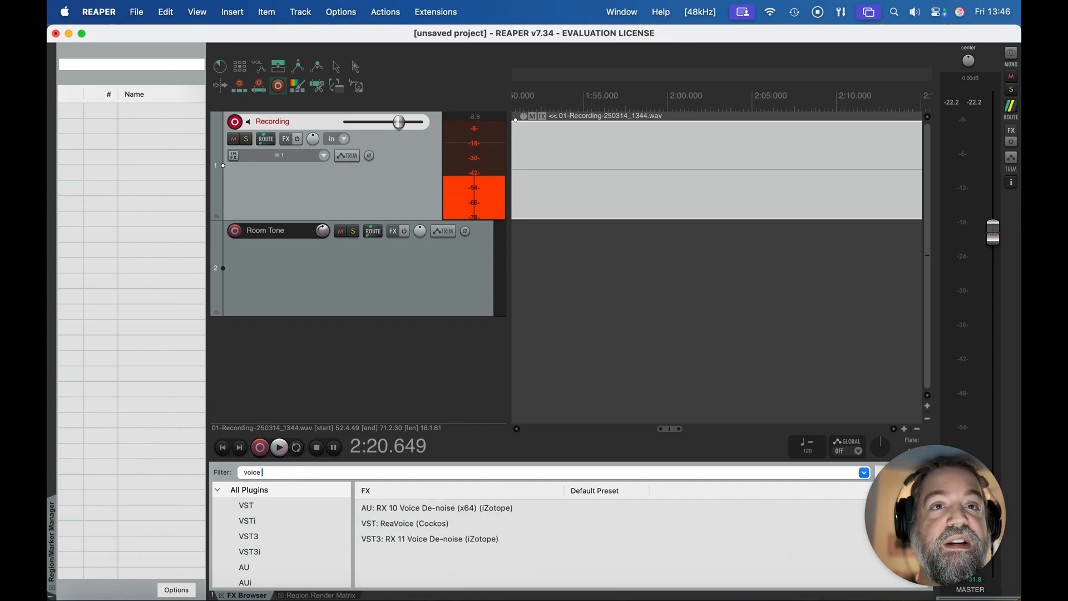
left_click(408, 543)
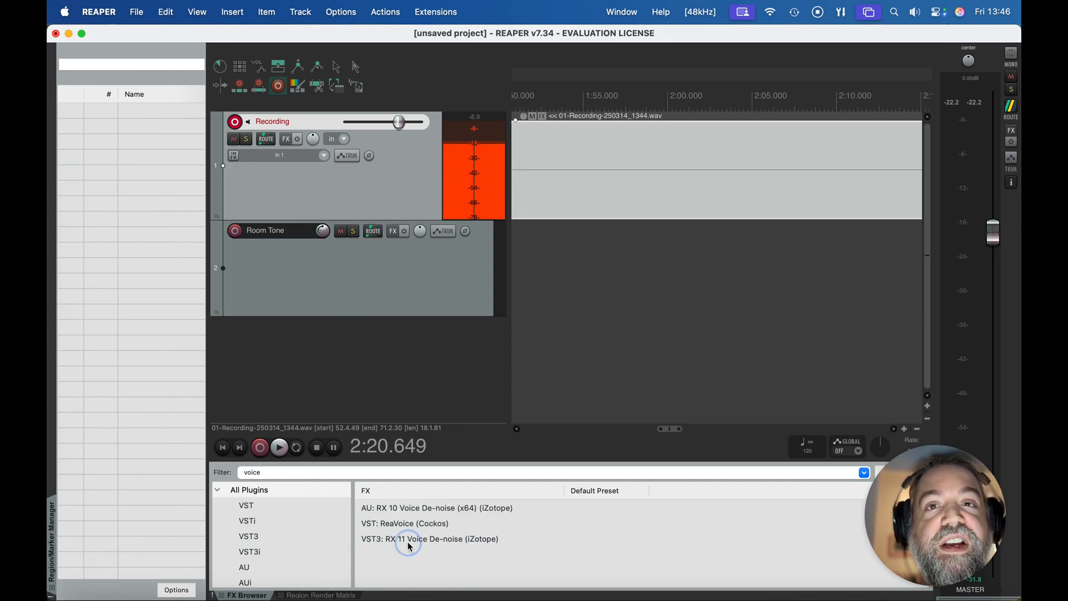
left_click_drag(401, 541, 571, 192)
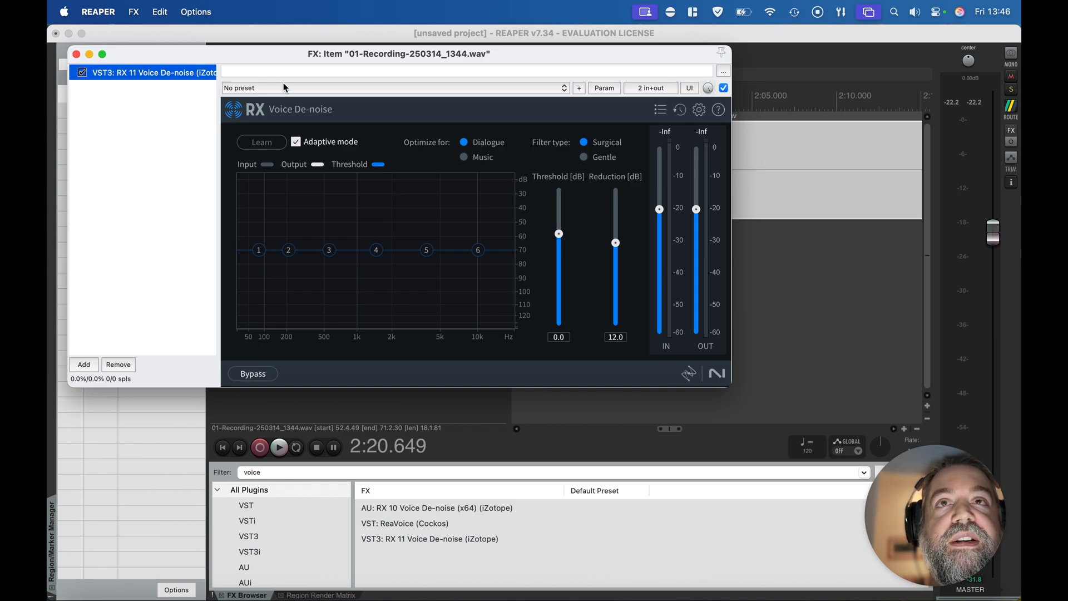
left_click(76, 56)
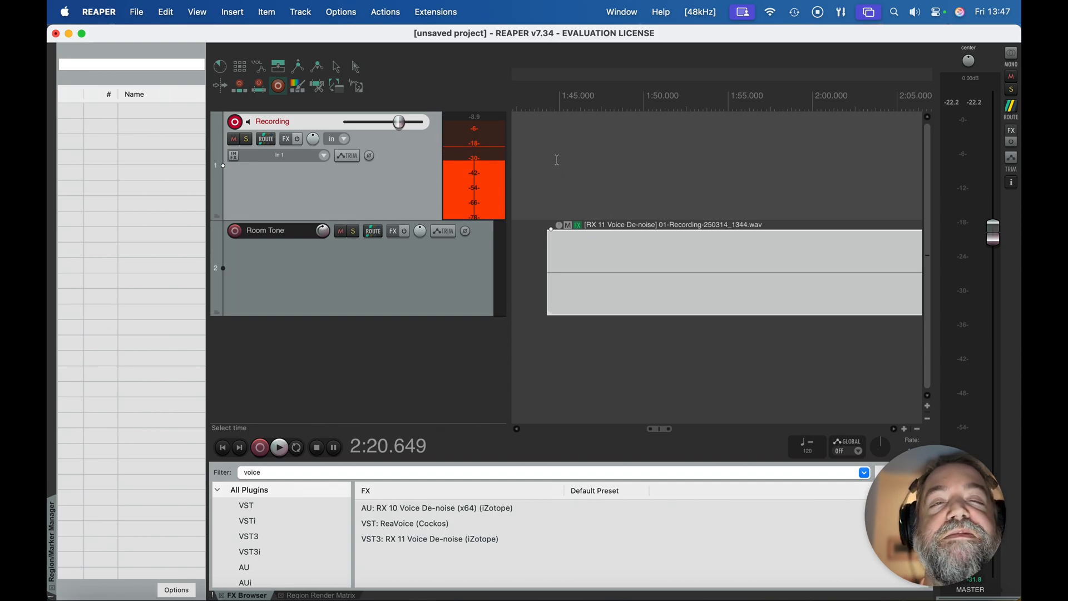
Step: Glue the de-noised item on the Room Tone track to render its effect into the audio
left_click(576, 258)
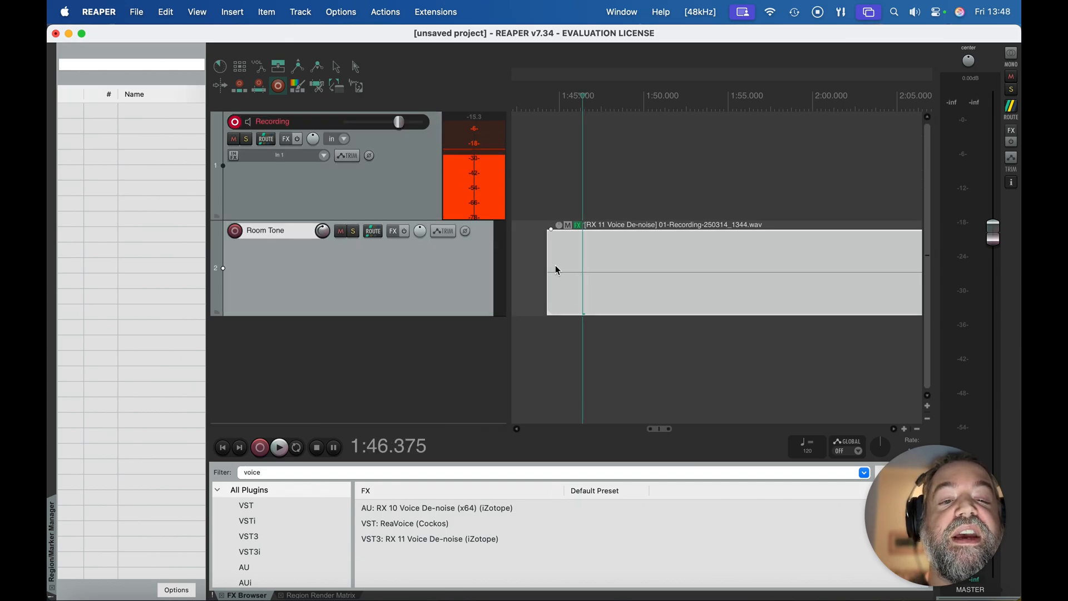
right_click(560, 252)
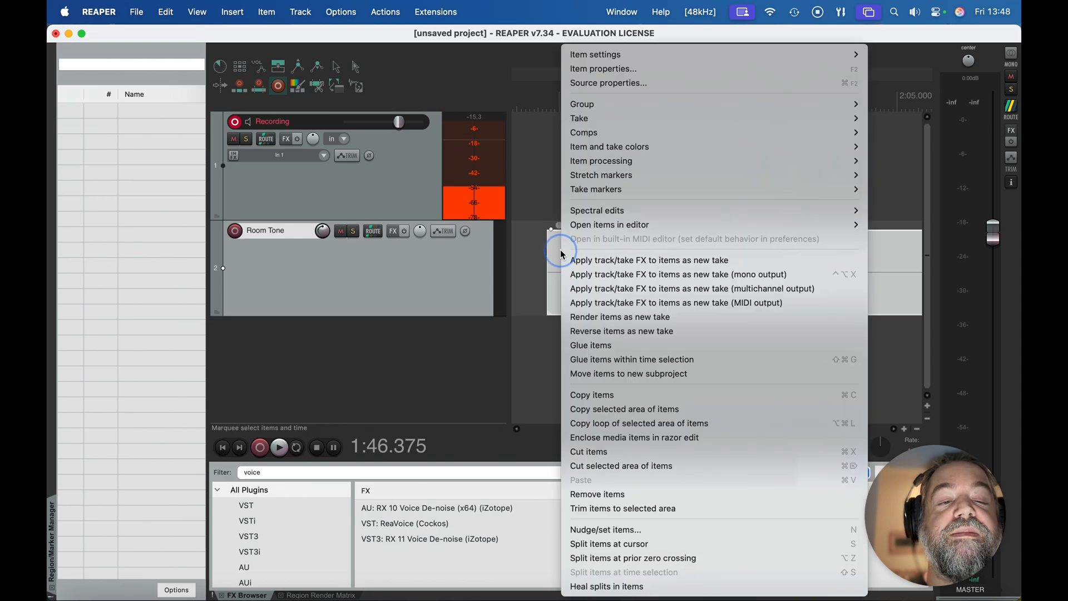
left_click(581, 349)
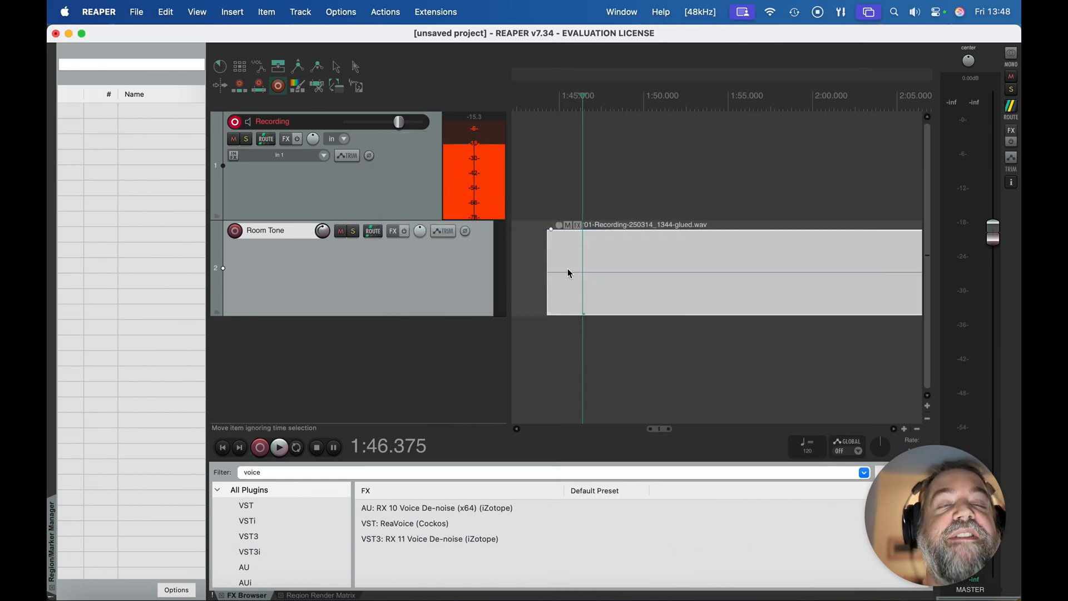
Step: Turn on the always-shown spectrogram for the glued item on the Room Tone track
scroll(567, 267, "down", 3)
scroll(696, 280, "right", 3)
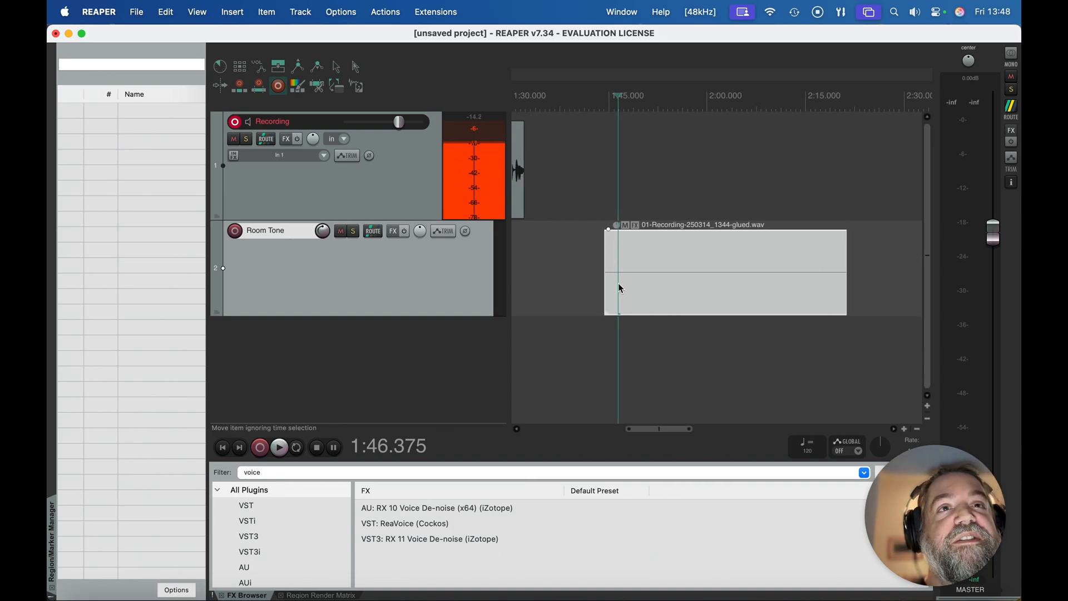
scroll(627, 286, "up", 2)
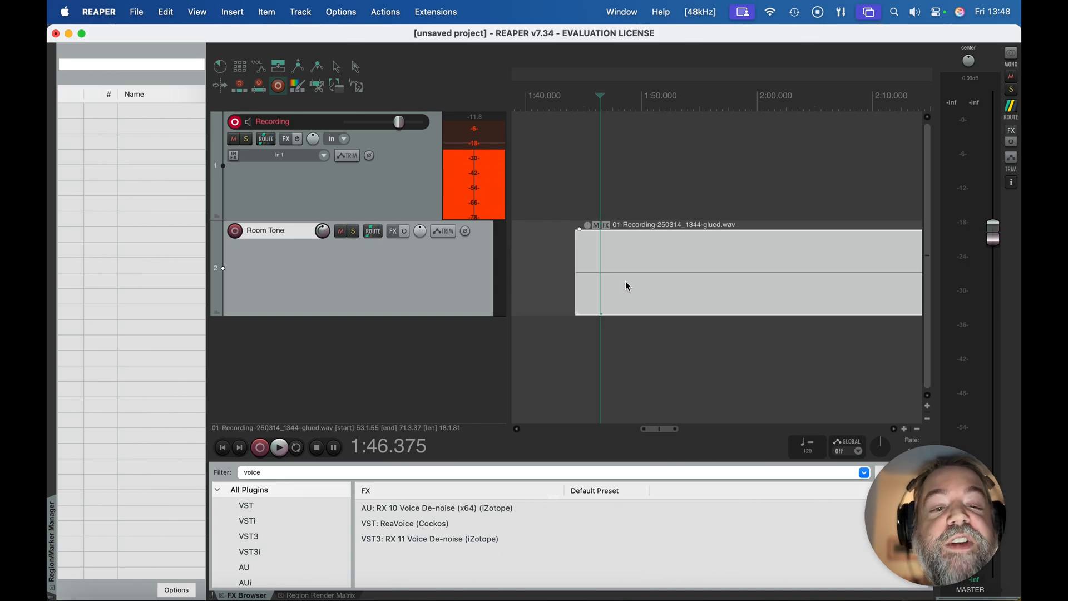
left_click(632, 278)
right_click(633, 280)
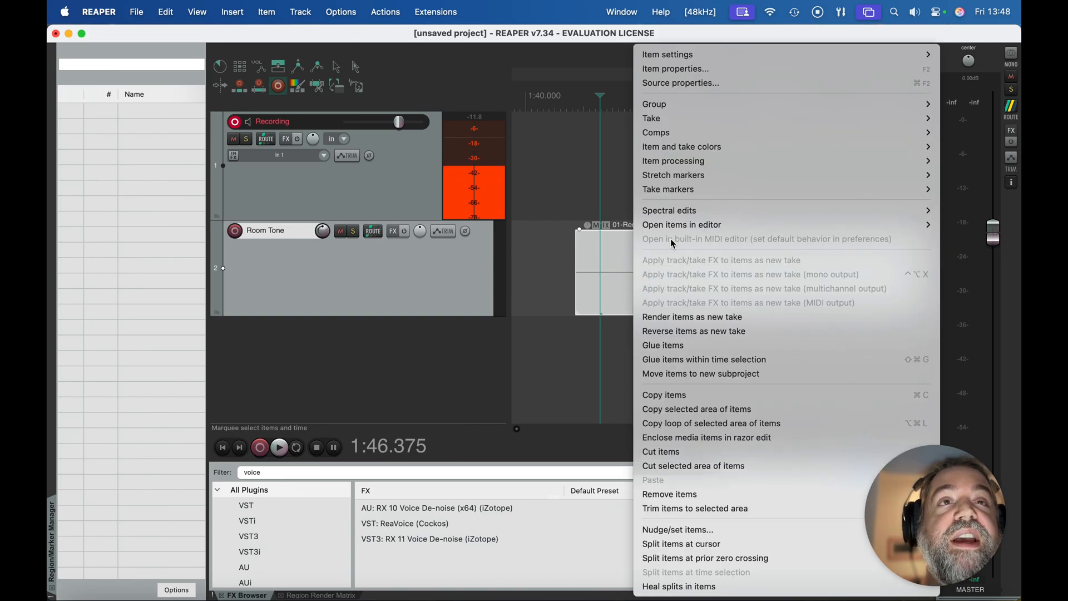
mouse_move(684, 216)
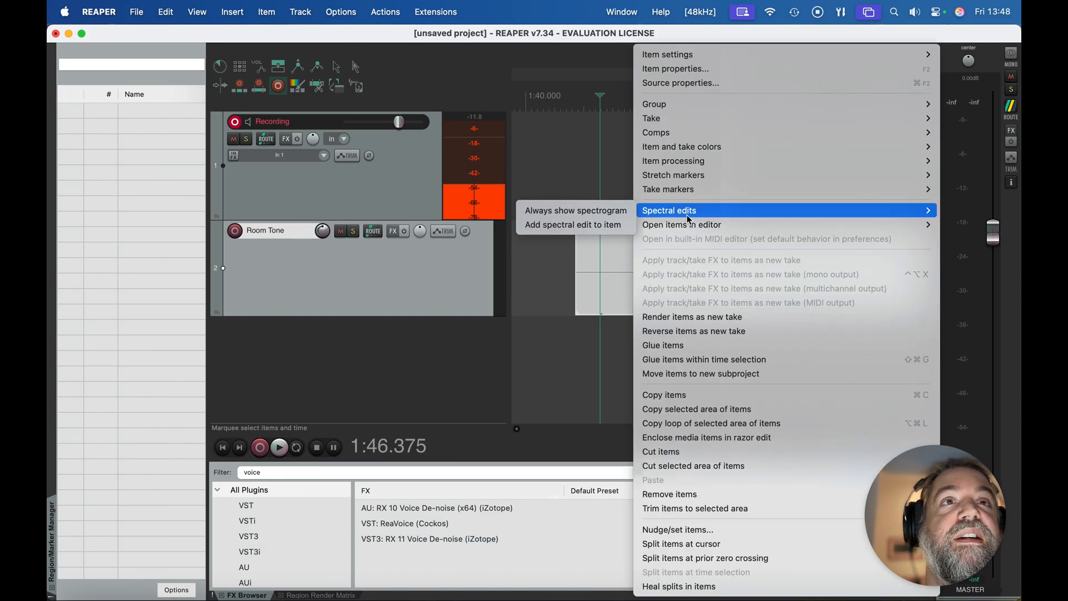
left_click(593, 213)
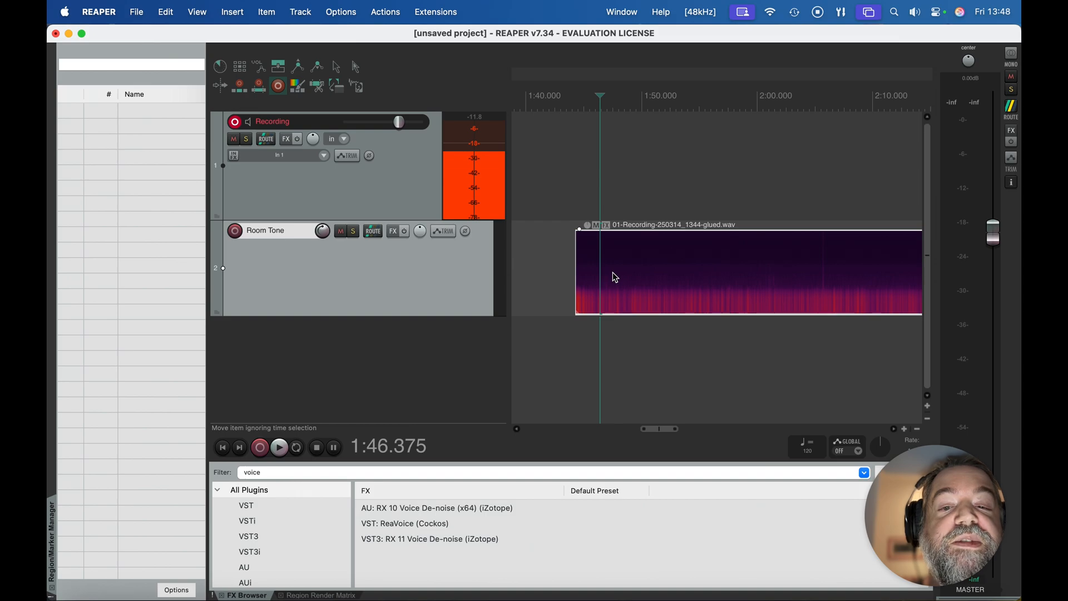
Step: Set the display mode in the Peaks Display Settings to Spectrogram
left_click(190, 13)
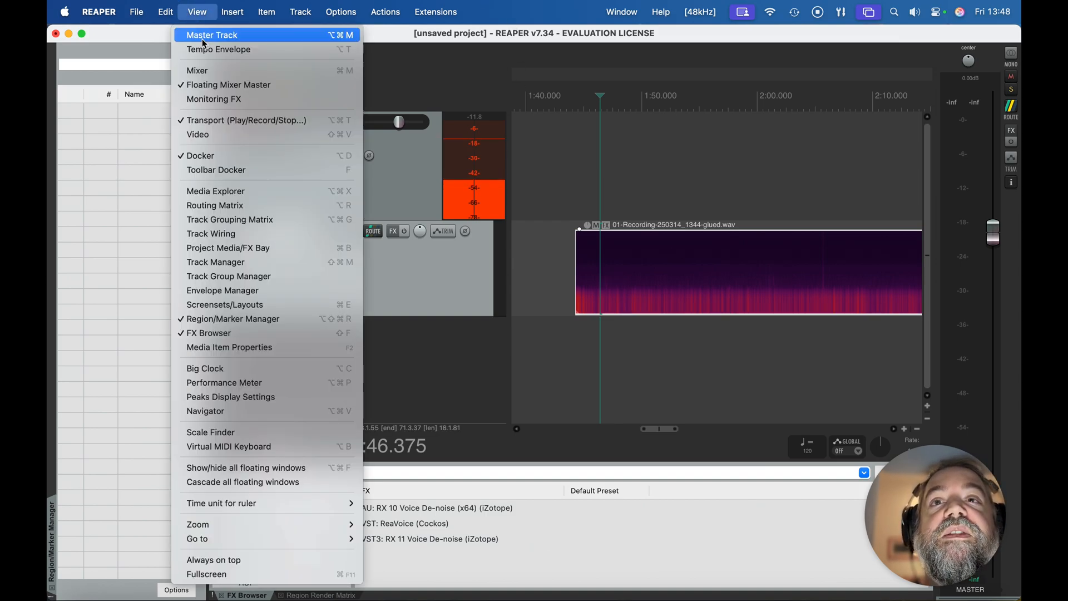
left_click(248, 398)
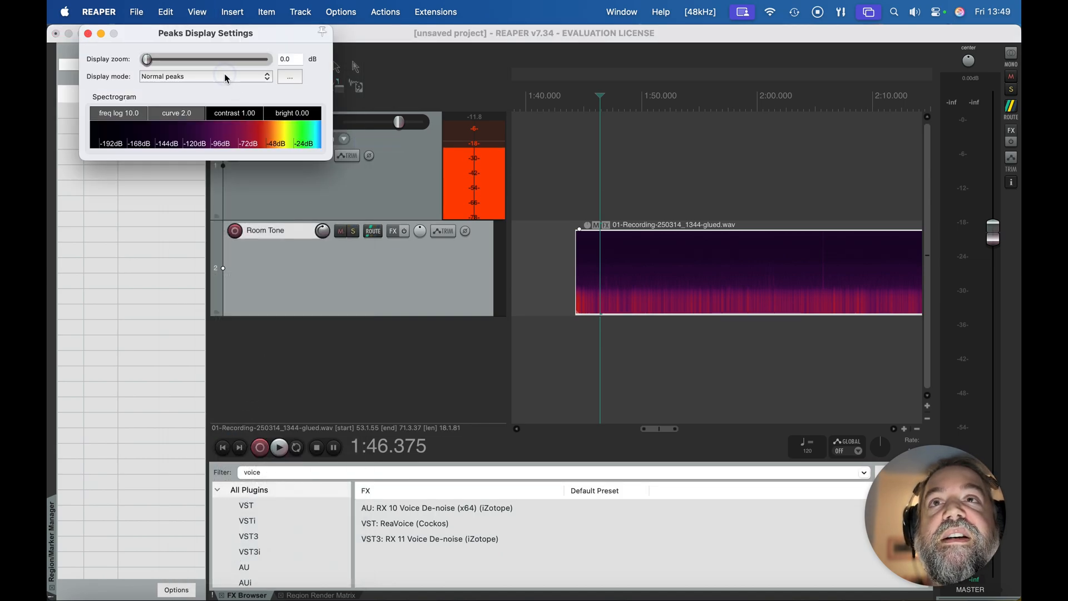
left_click(226, 78)
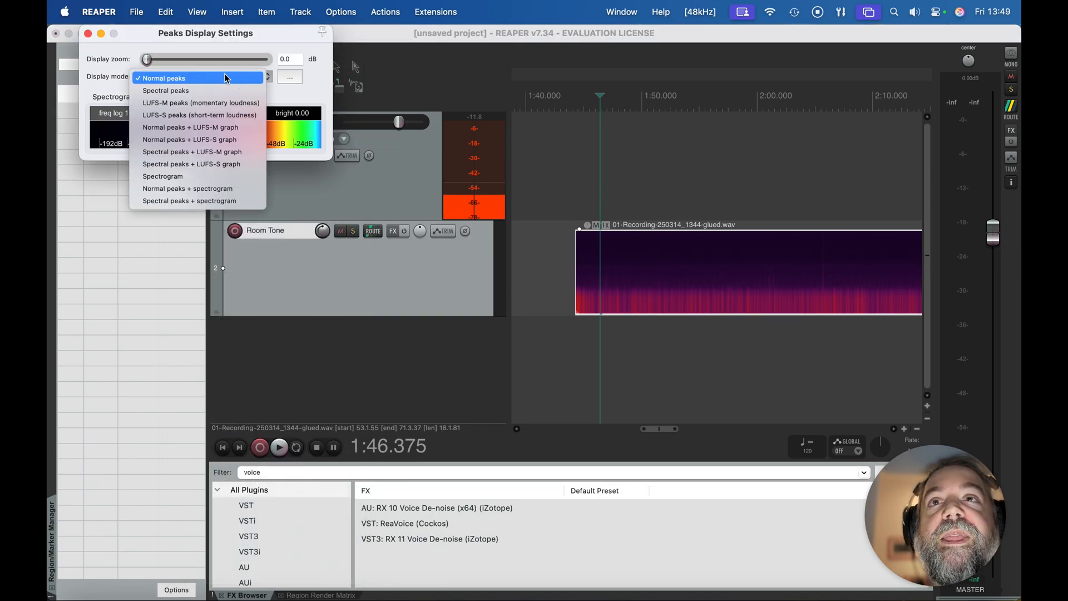
left_click(186, 176)
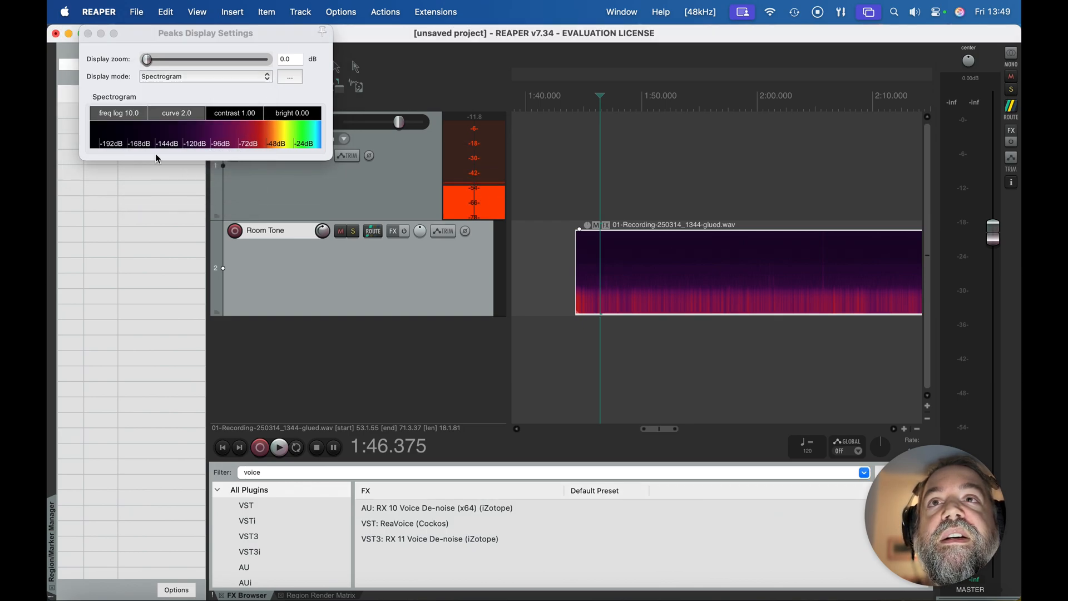
Step: Raise the peaks display zoom to 18.1 dB to brighten the spectrogram, and close the peaks settings
left_click(139, 111)
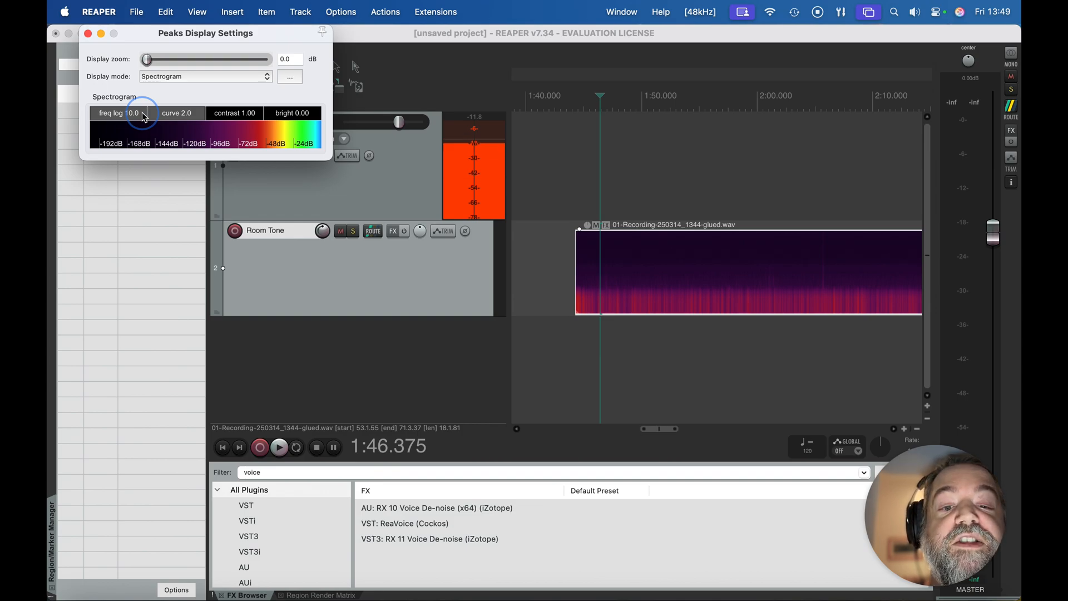
left_click_drag(142, 112, 174, 102)
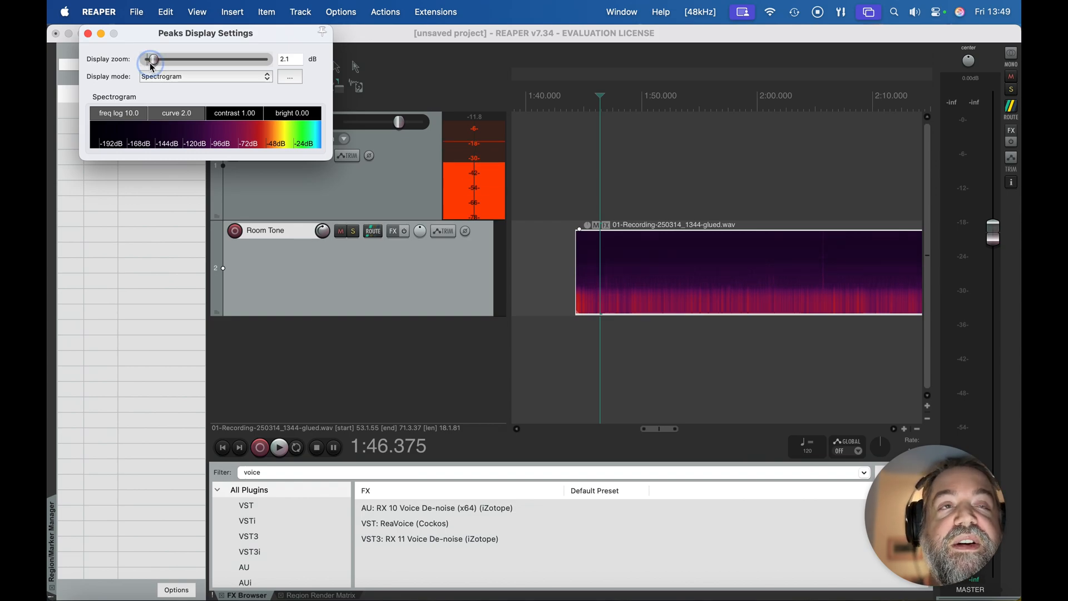
left_click_drag(151, 61, 201, 64)
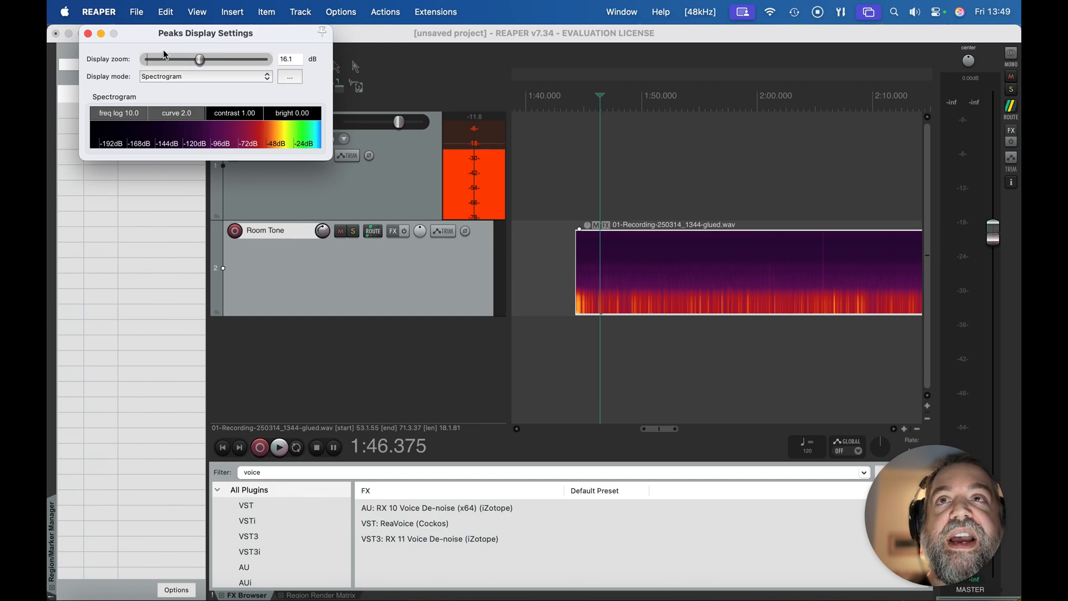
left_click_drag(197, 62, 206, 63)
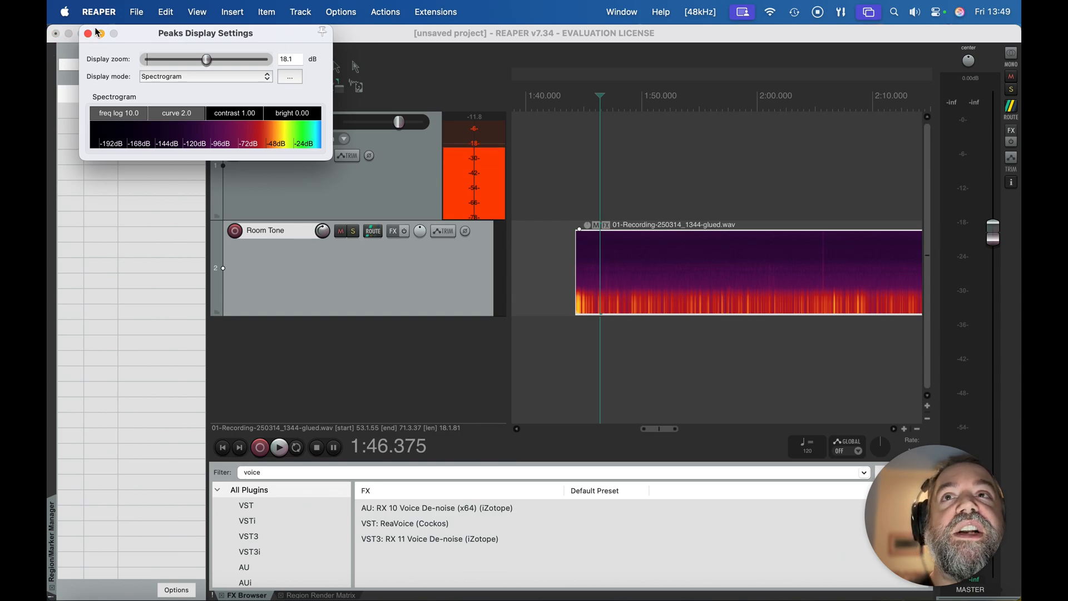
left_click(88, 34)
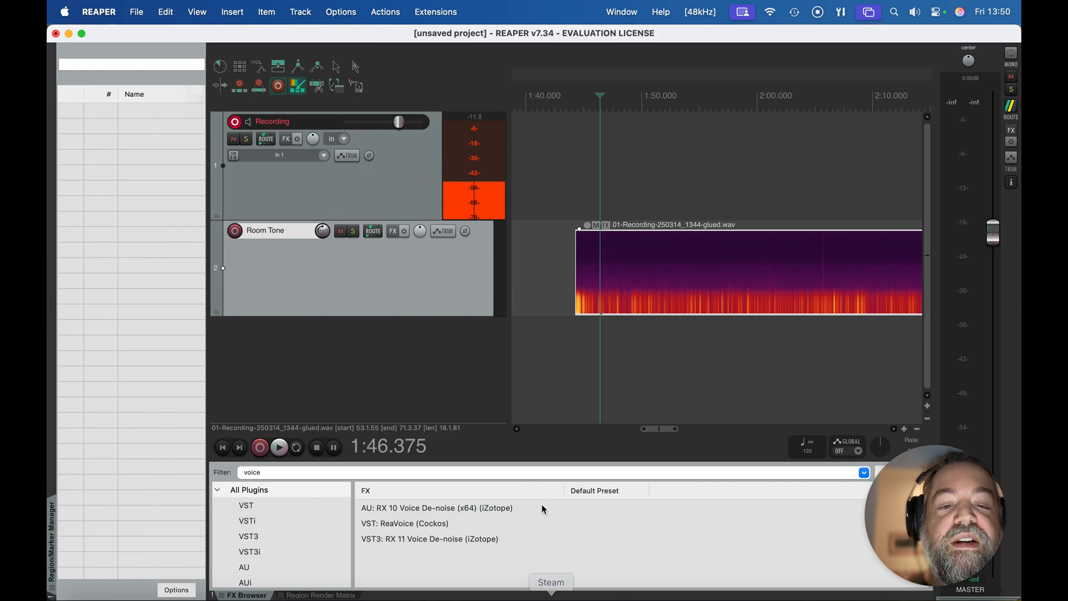
Step: Turn on ripple editing and trim both ends of the room tone item so it runs from about 1:45.8 to 2:17.3
left_click(241, 71)
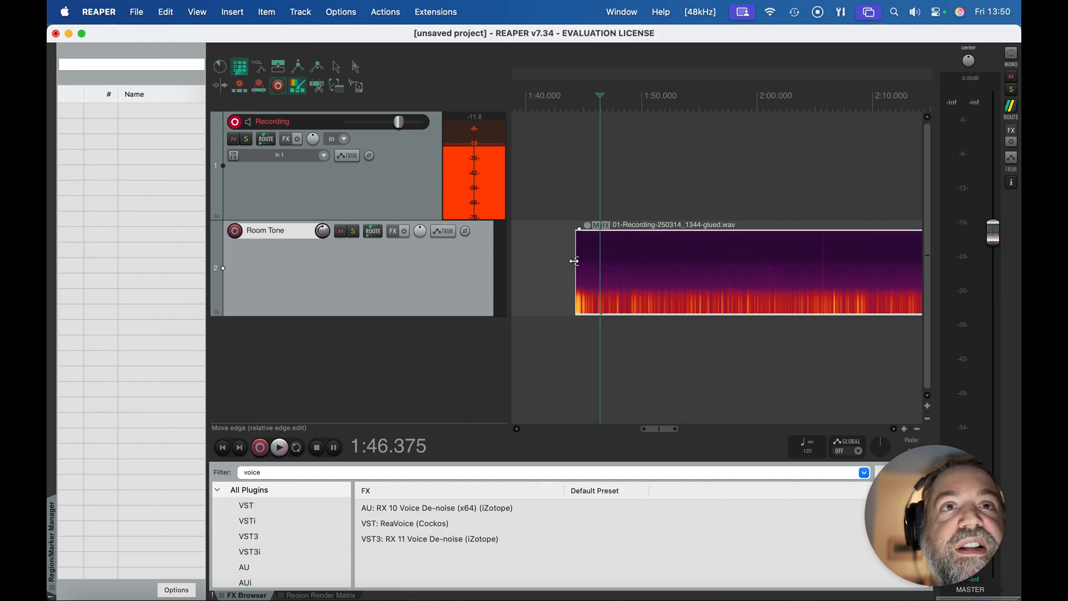
left_click_drag(574, 260, 592, 260)
scroll(700, 253, "right", 10)
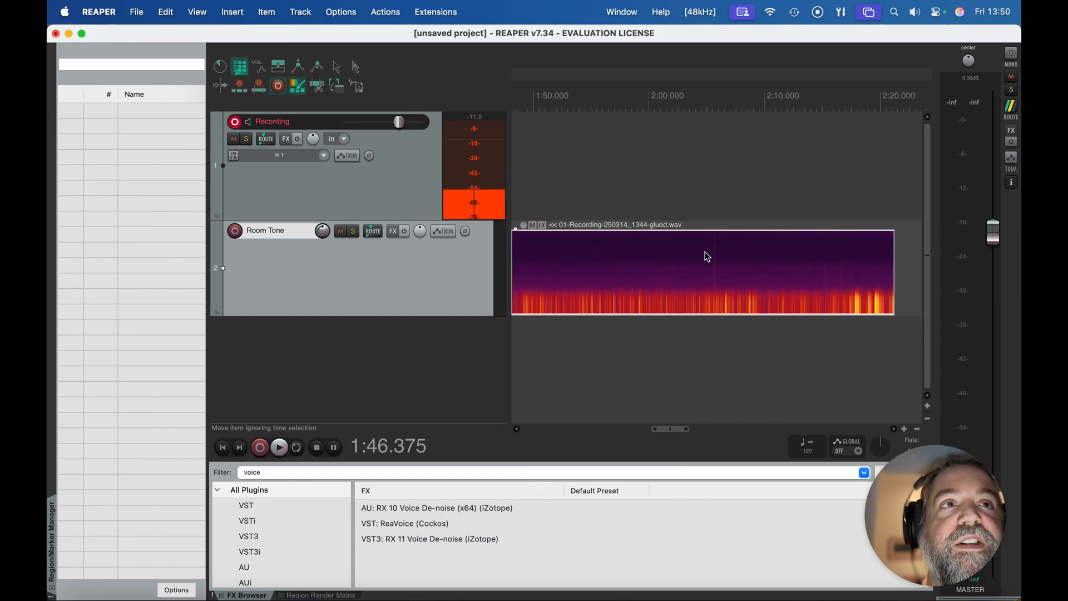
left_click_drag(776, 270, 731, 269)
scroll(666, 295, "left", 8)
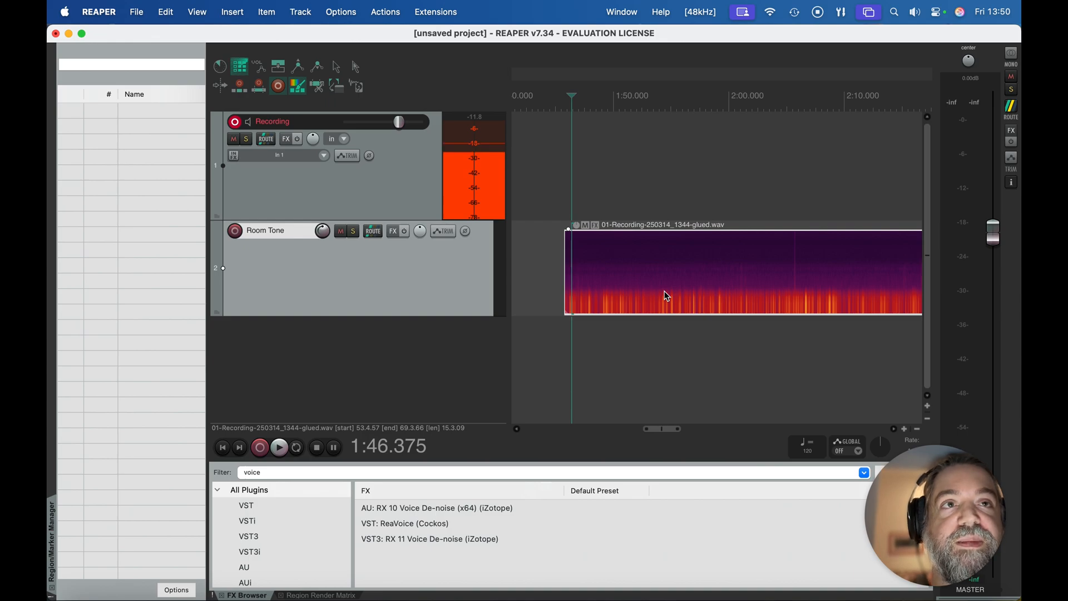
Step: Cut the short noisy section from 1:47.745 to about 1:48.1 out of the room tone item
scroll(795, 268, "right", 3)
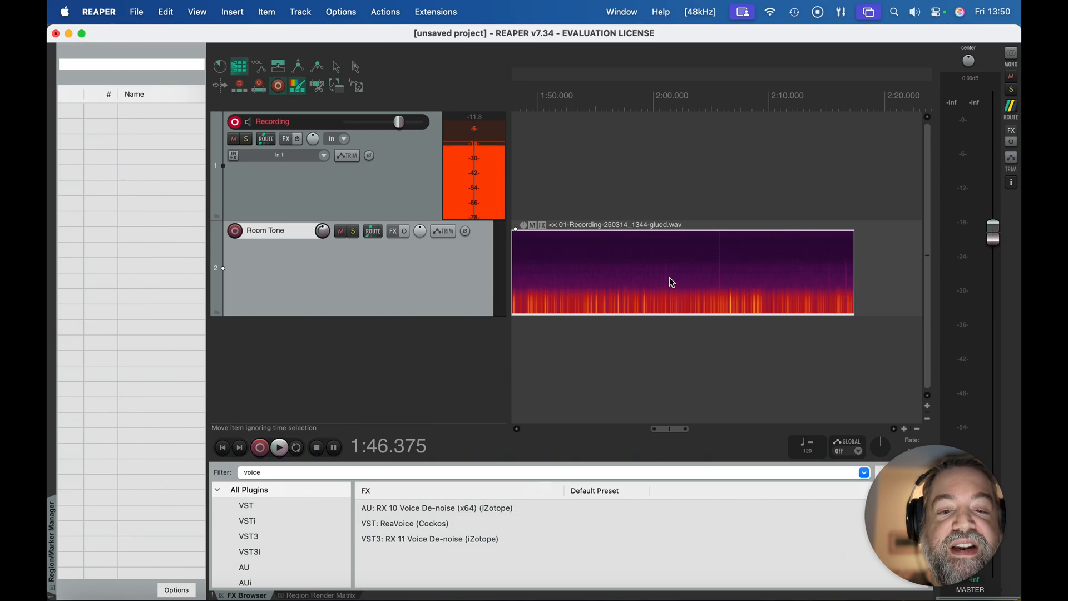
scroll(669, 277, "left", 8)
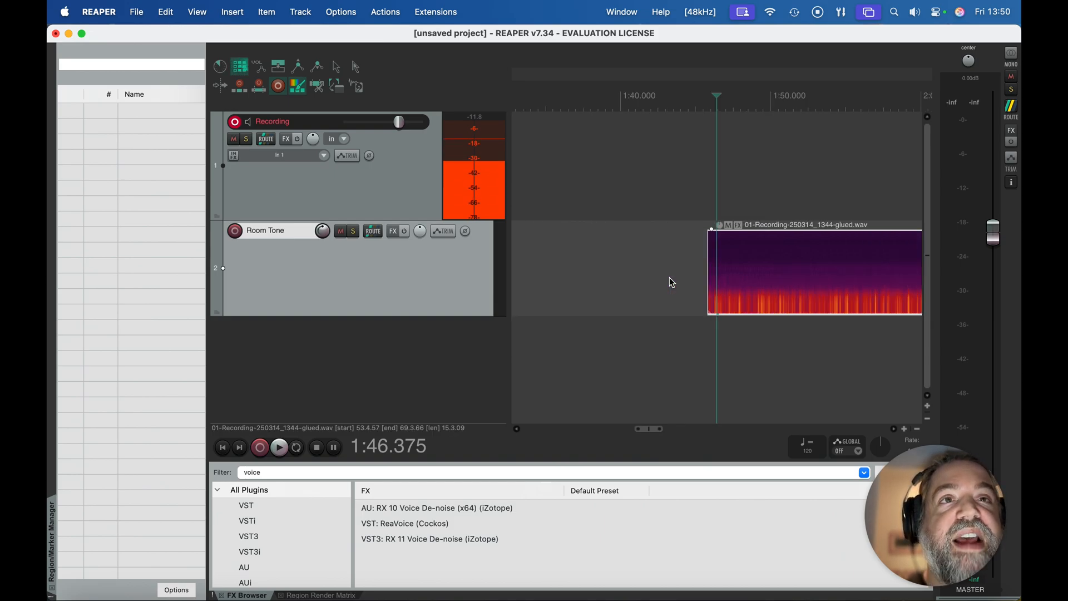
scroll(669, 277, "up", 5)
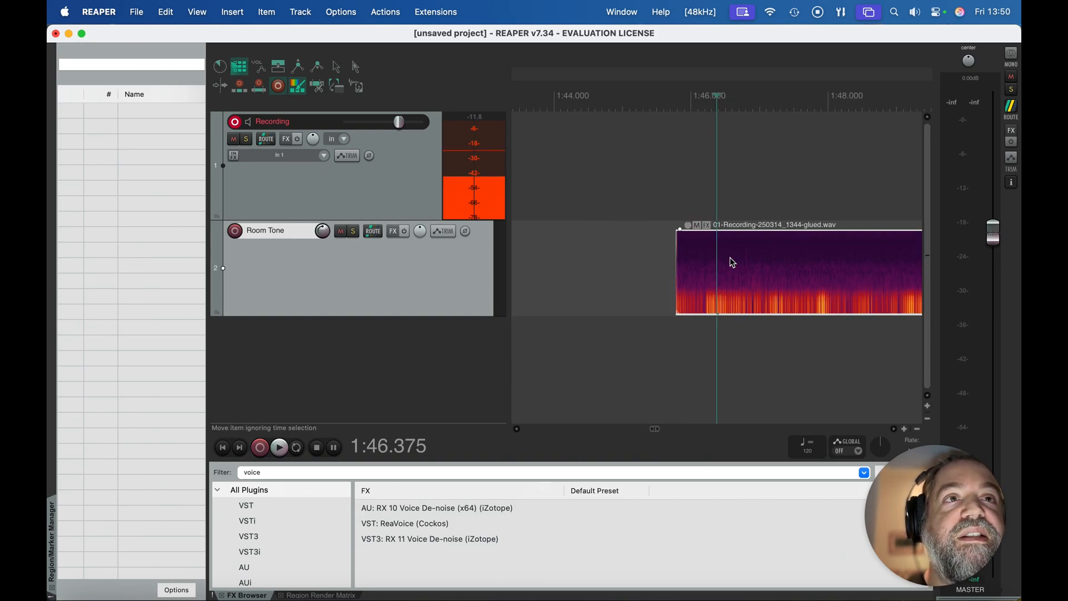
scroll(731, 262, "right", 2)
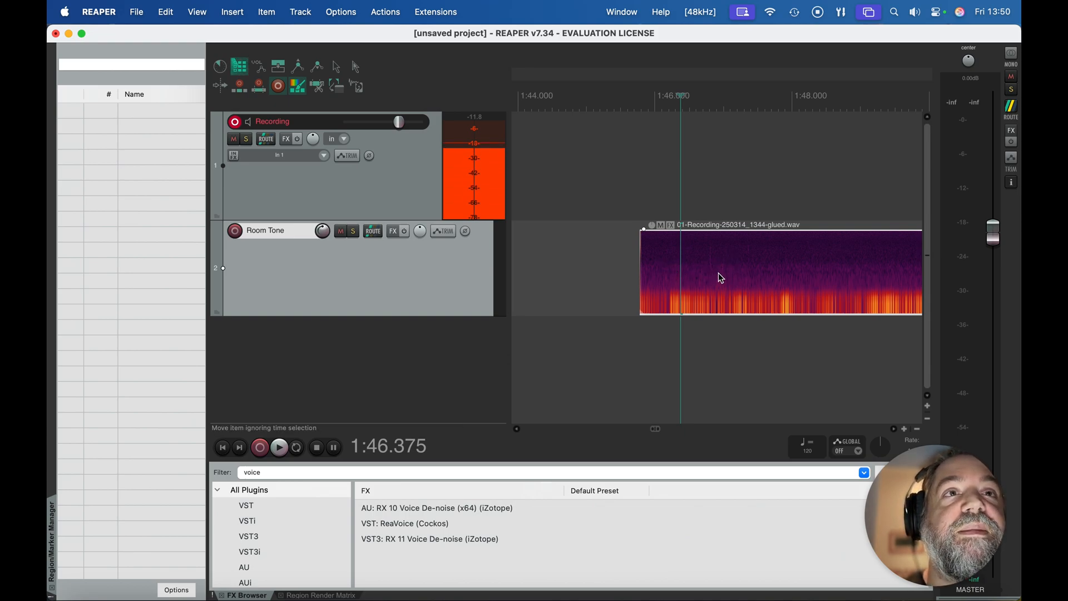
left_click(773, 270)
key("s")
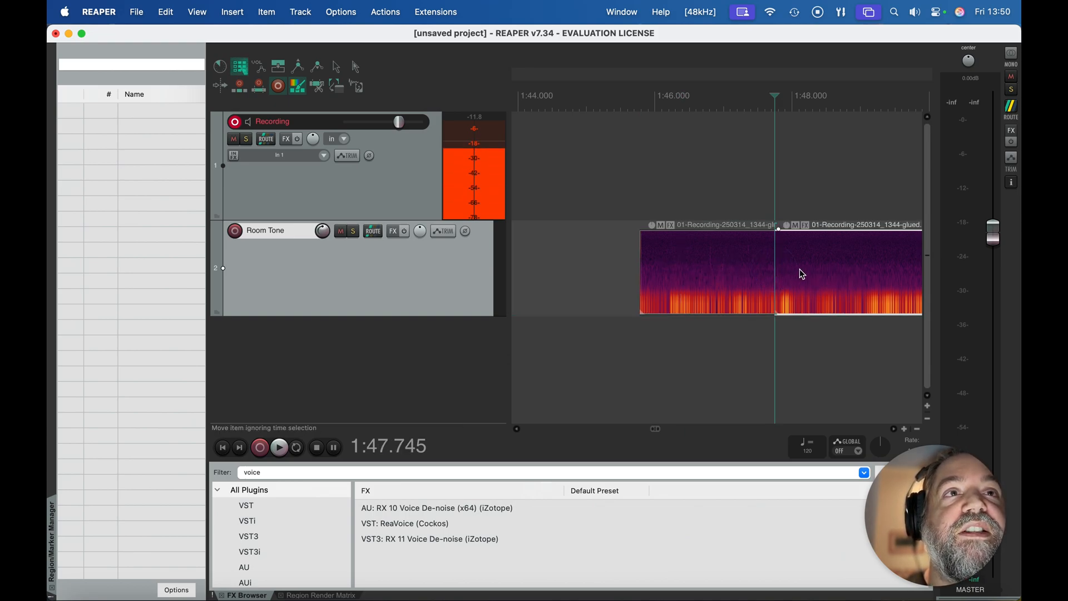
left_click(800, 268)
left_click_drag(799, 273, 777, 261)
scroll(779, 256, "right", 3)
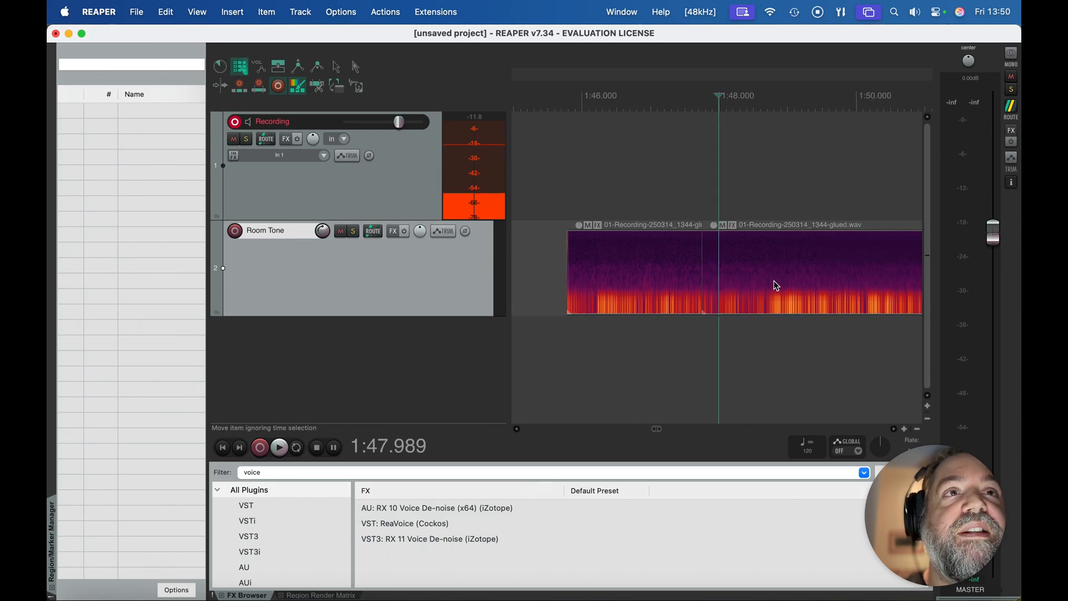
Step: Split the room tone at about 1:48.75 and 1:49.296 and delete the noisy section between the splits
left_click(771, 273)
key("s")
left_click(808, 273)
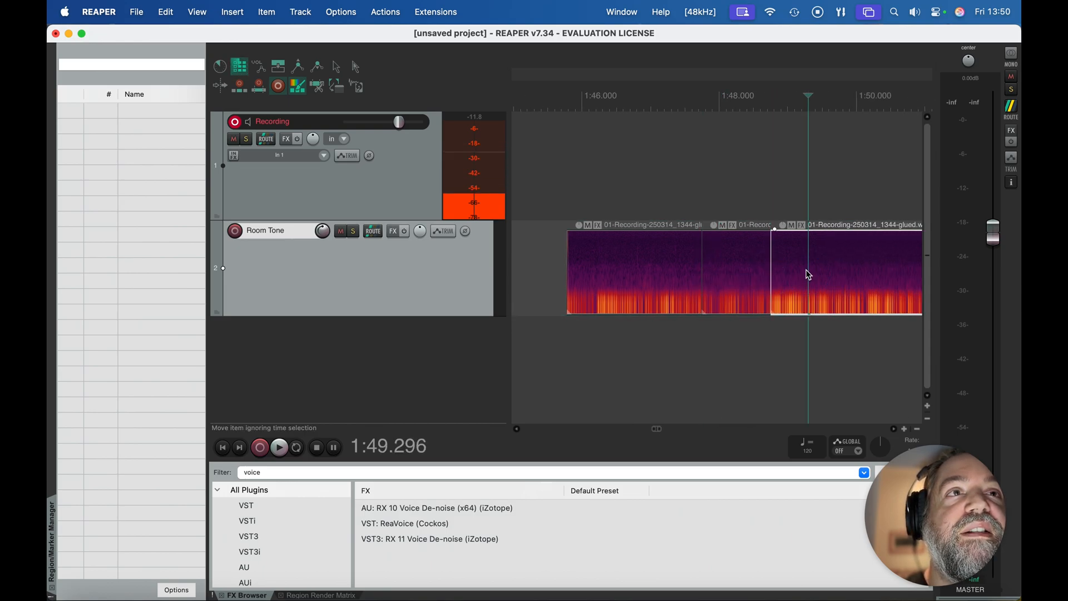
key("s")
left_click(794, 275)
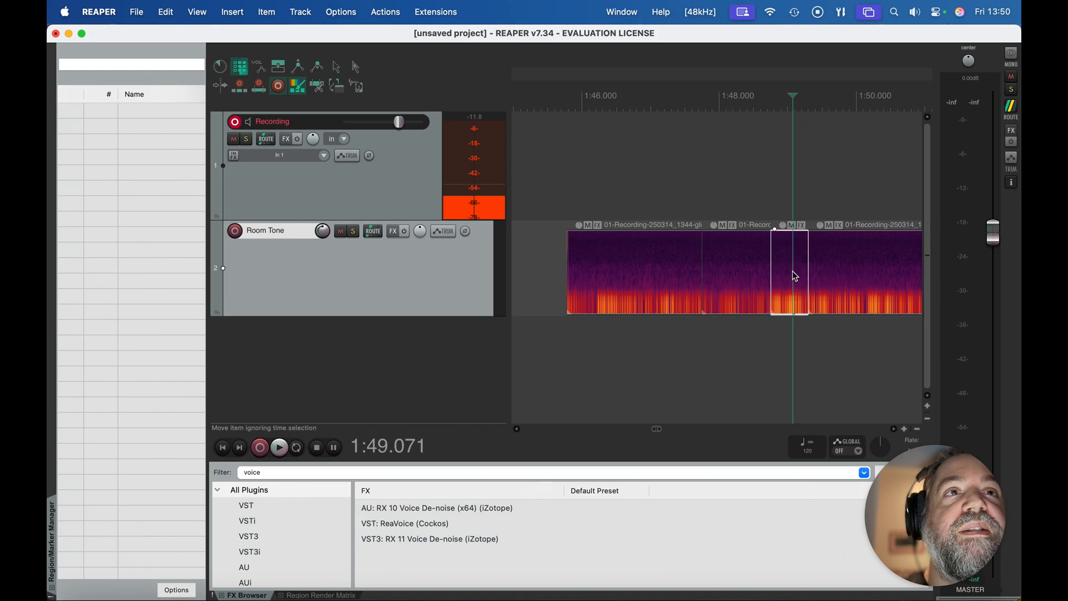
key("super+z")
Step: Cut a short noisy section out of the room tone item at about 1:58
scroll(795, 275, "right", 3)
left_click(758, 275)
scroll(758, 274, "right", 10)
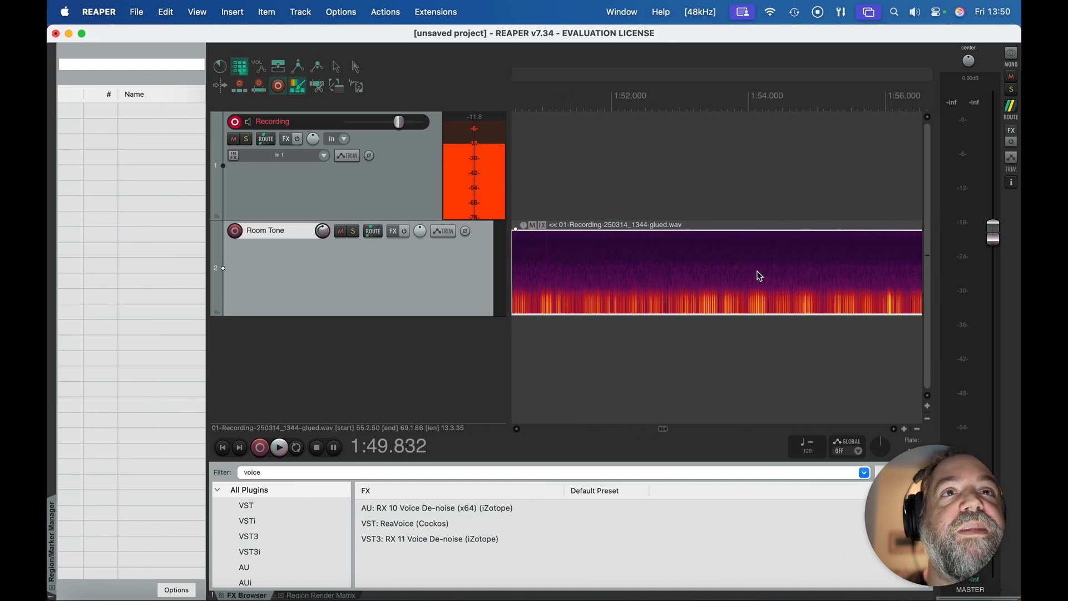
scroll(757, 275, "down", 4)
left_click(563, 299)
key("s")
left_click(569, 298)
Step: Split the room tone at 2:04.273 and 2:04.553 and delete the narrow section between the splits
left_click(719, 285)
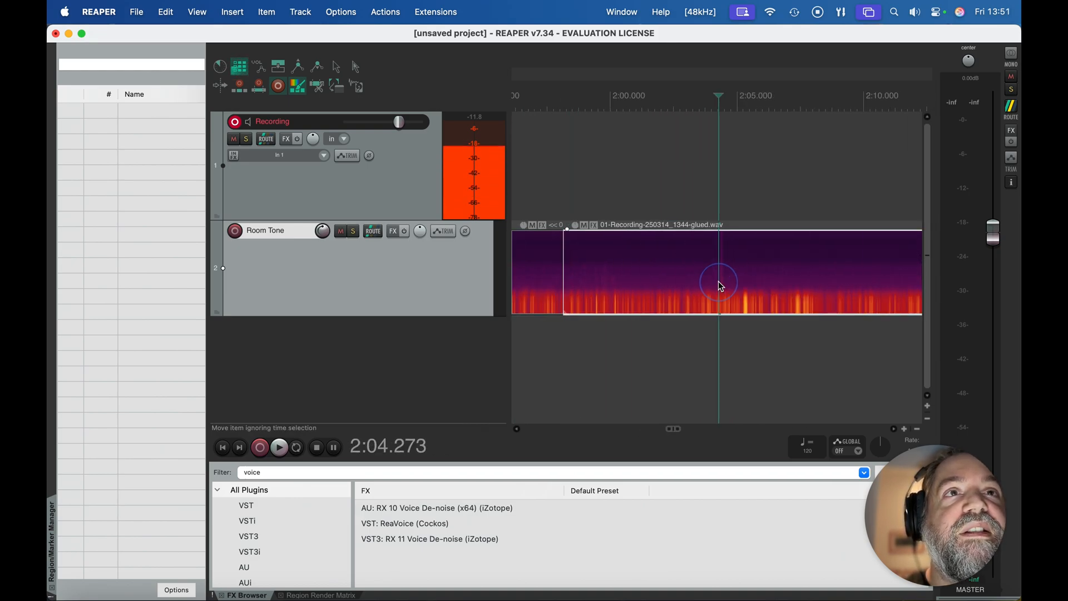
key("s")
left_click(729, 284)
left_click(725, 276)
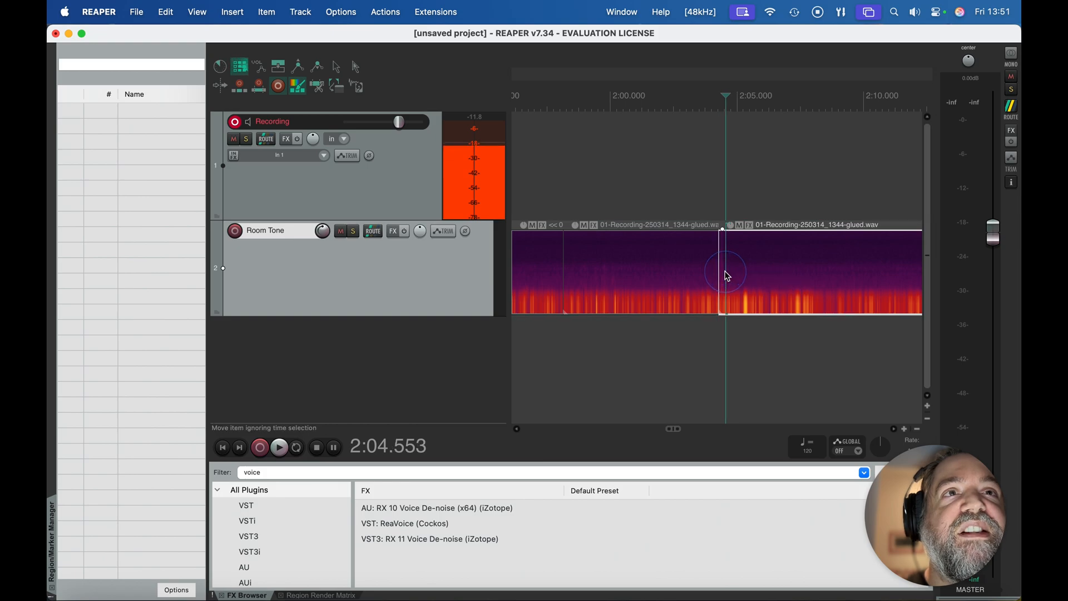
key("s")
left_click(723, 271)
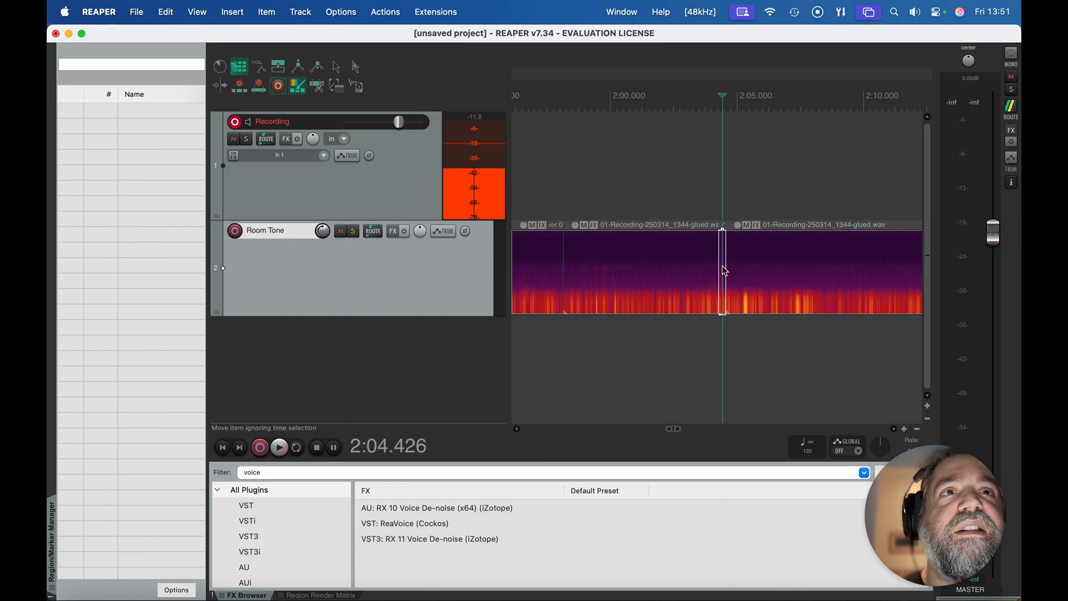
key("Delete")
Step: Split the room tone at 2:04.834 and about 2:05.3 and delete the bright section between the splits
left_click(732, 304)
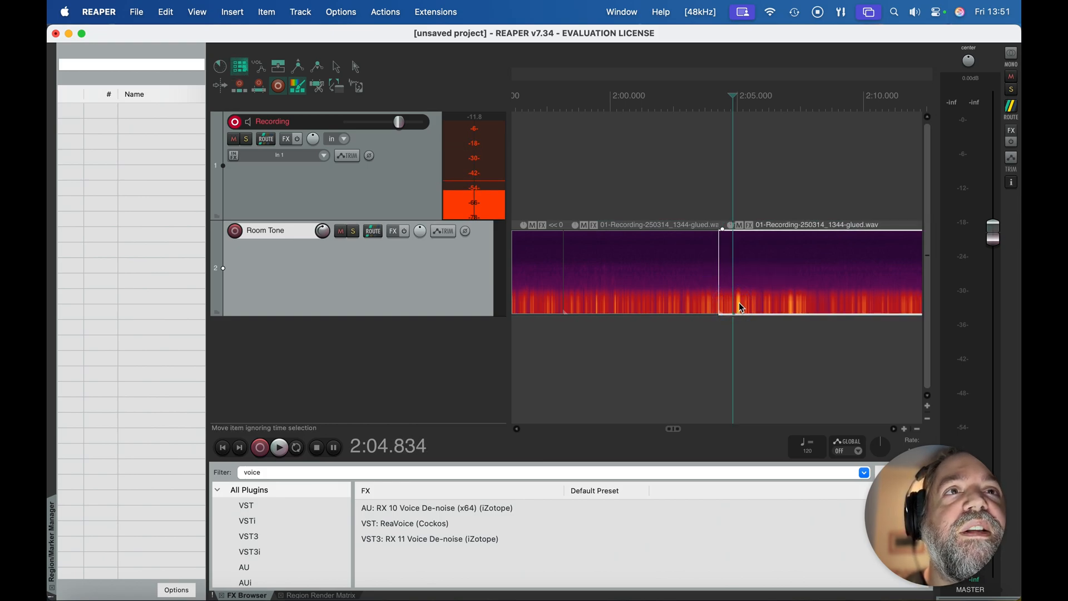
key("s")
left_click(744, 304)
key("s")
left_click(739, 292)
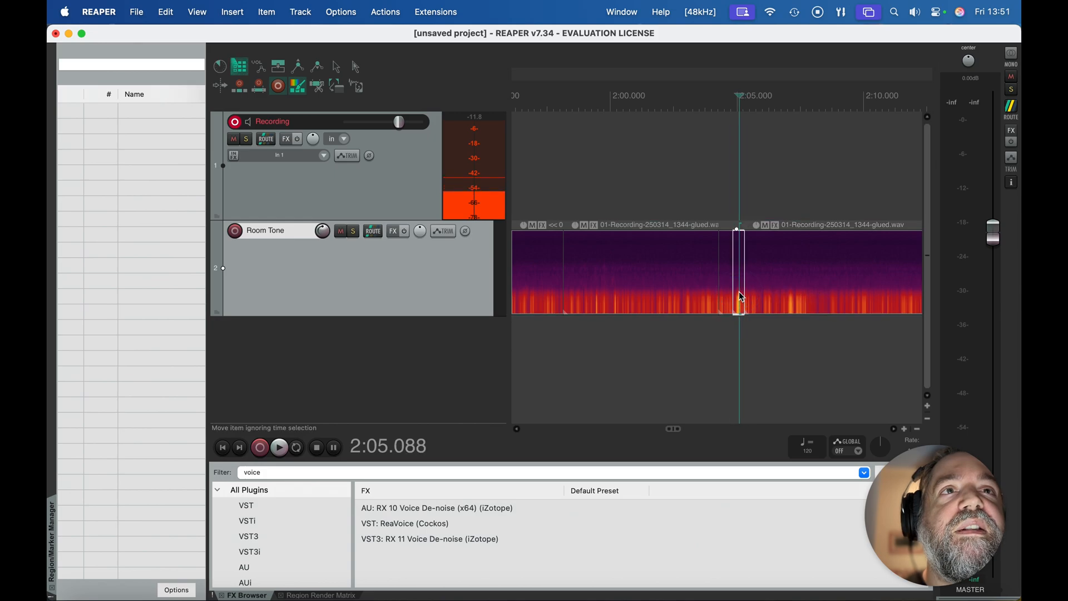
key("Delete")
Step: Cut the noisy section from 2:06.413 to about 2:07.2 out of the room tone
scroll(739, 292, "right", 3)
left_click(698, 301)
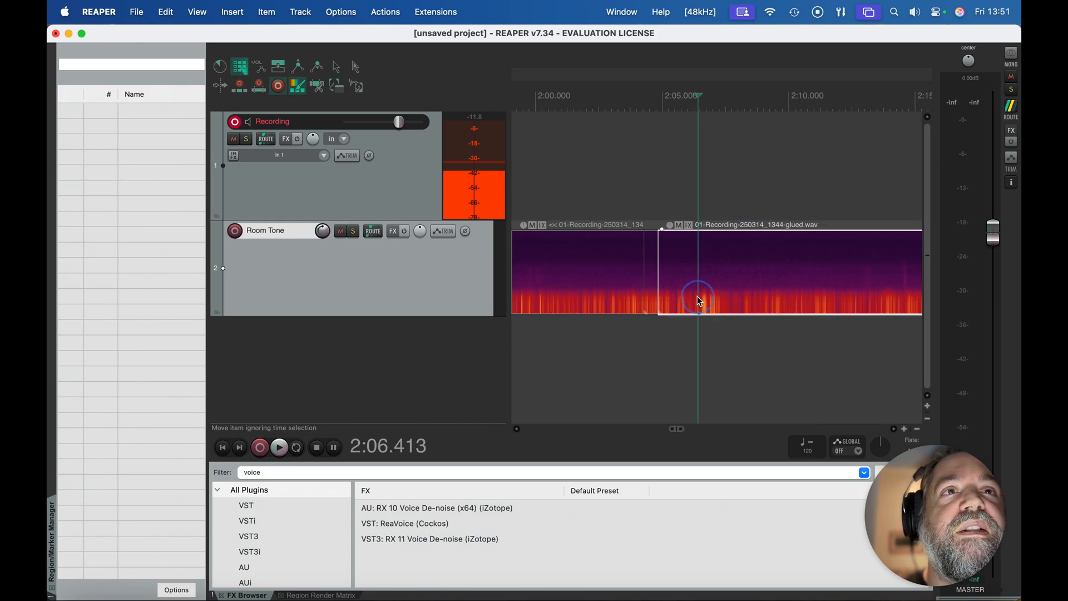
key("s")
left_click(719, 298)
key("s")
left_click(713, 297)
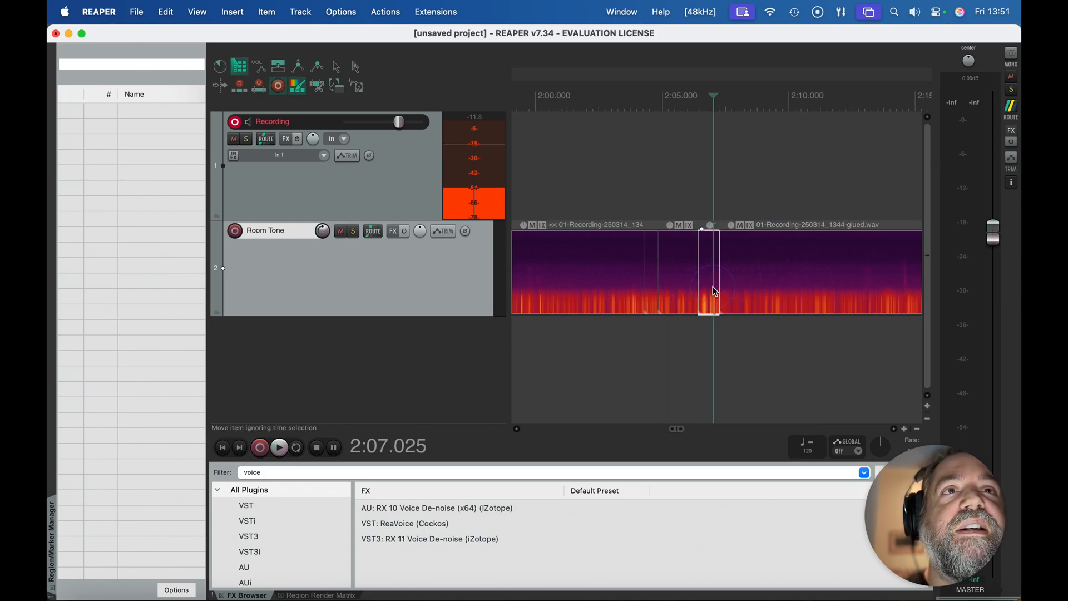
key("Delete")
Step: Split the room tone at about 2:12.2 and at 2:12.655 and delete the section between the splits
scroll(763, 297, "right", 2)
scroll(763, 298, "right", 1)
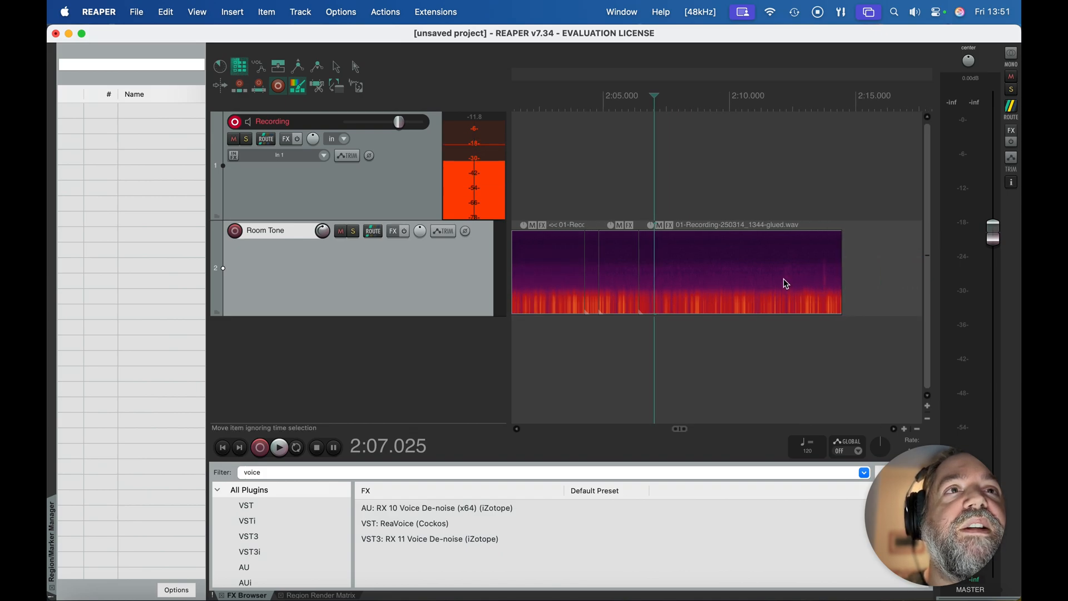
left_click(783, 280)
key("s")
left_click(796, 282)
key("s")
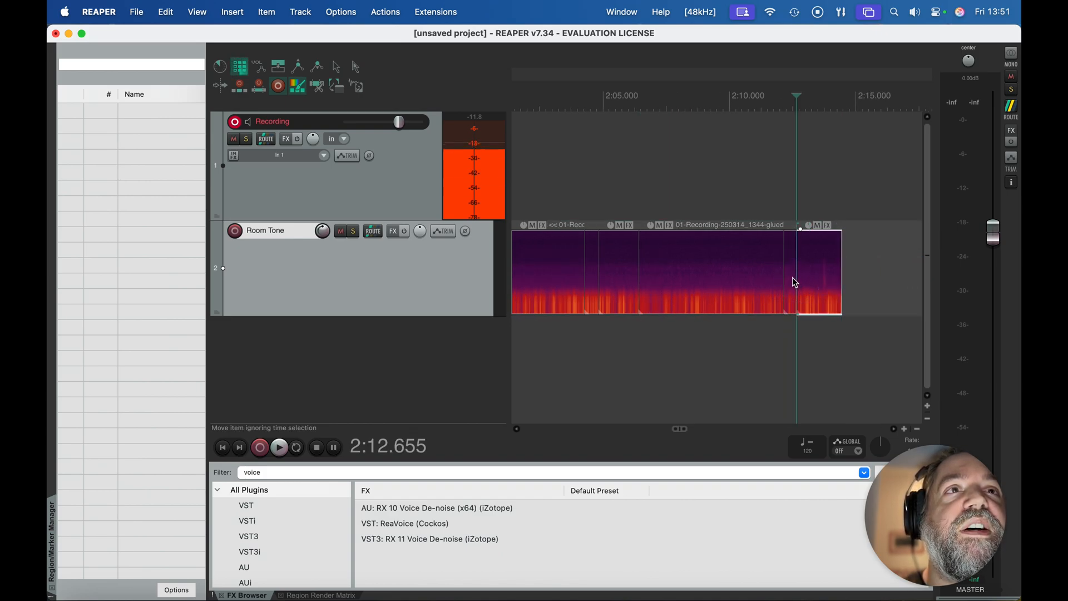
left_click(793, 282)
key("Delete")
Step: Split the room tone at 2:13.113 and about 2:13.4 and delete the short section near its end
left_click(808, 278)
key("s")
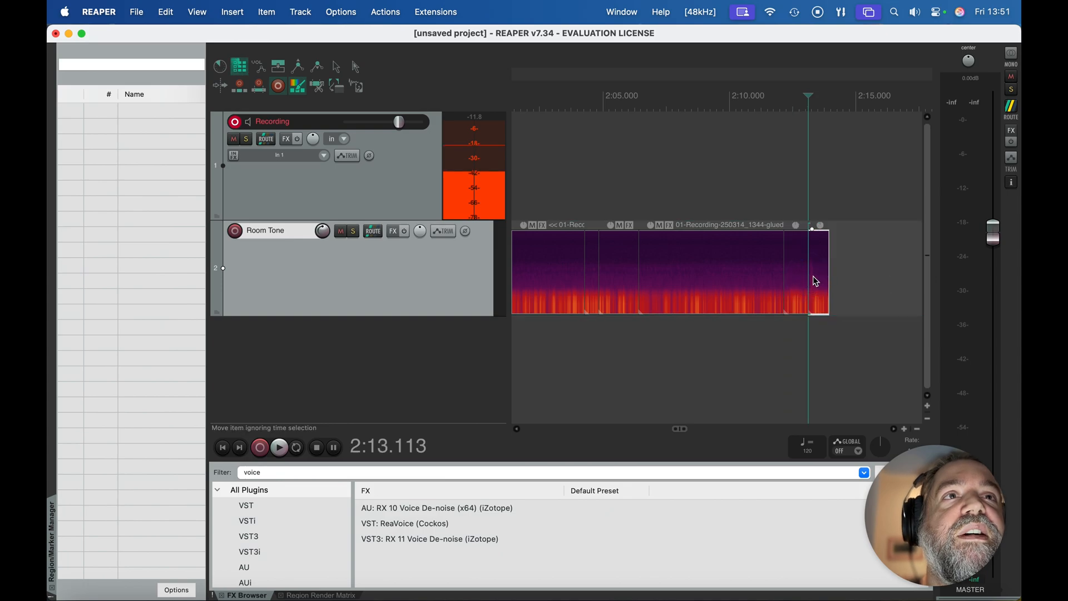
left_click(816, 278)
key("s")
left_click(812, 278)
key("Delete")
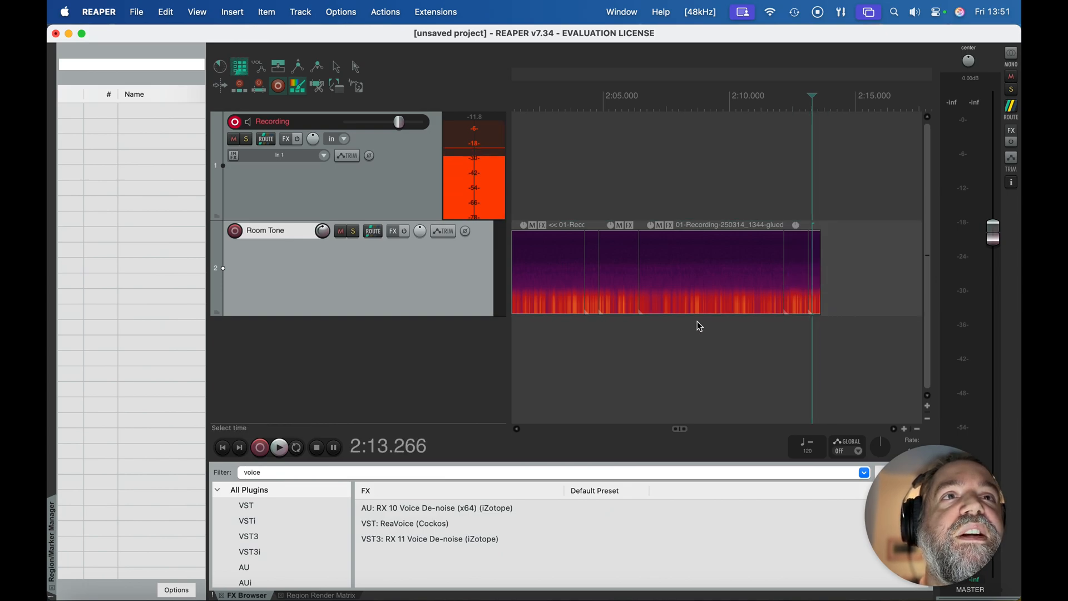
Step: Split the room tone at about 1:59.1 and at 2:00.350 and delete the section between the splits
scroll(678, 292, "left", 5)
scroll(679, 295, "left", 3)
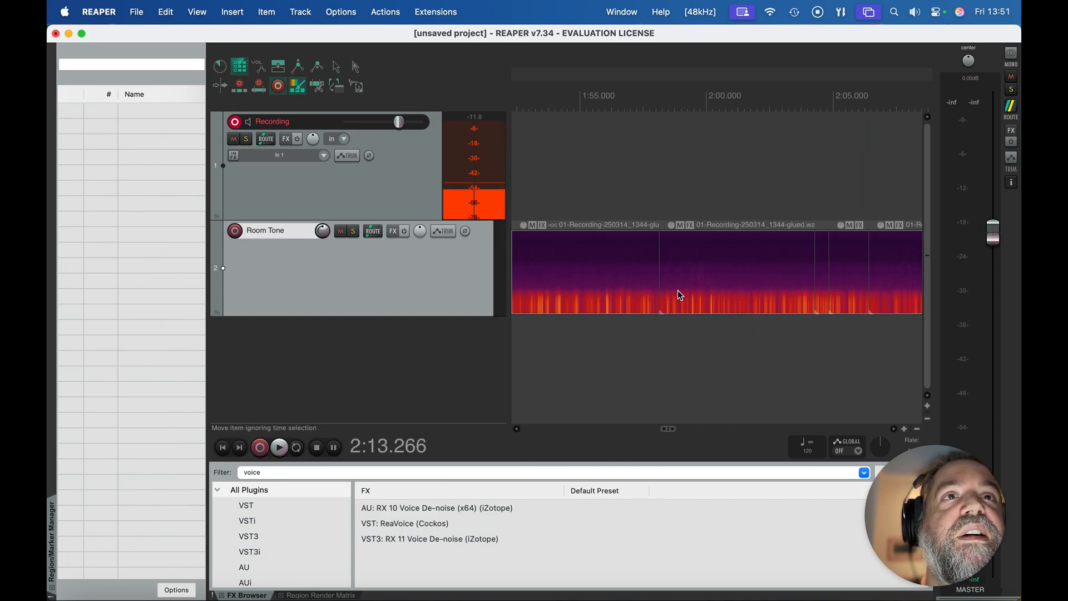
left_click(683, 287)
key("s")
left_click(715, 286)
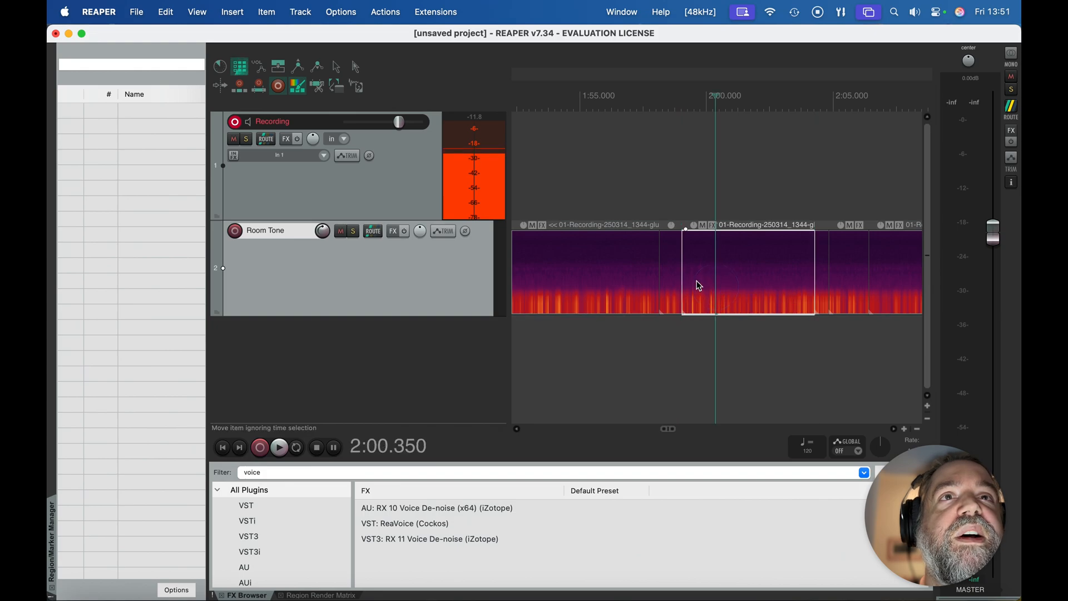
key("s")
left_click(695, 278)
key("Delete")
Step: Split the room tone near its start at about 1:46.8 and 1:47.331 and delete the piece between the splits
scroll(629, 271, "left", 10)
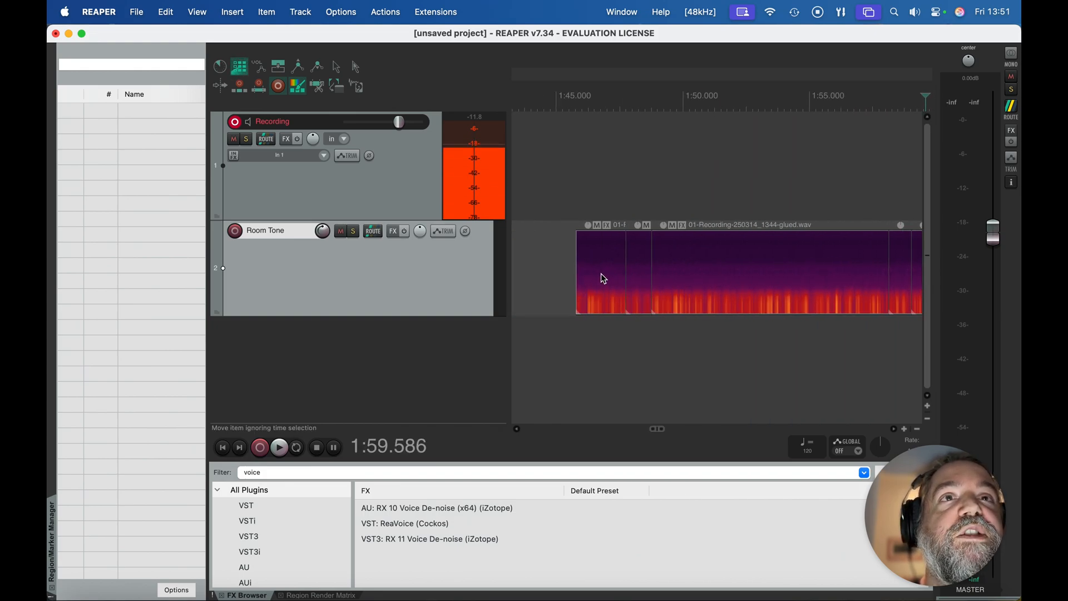
left_click(600, 273)
key("s")
left_click(615, 283)
key("s")
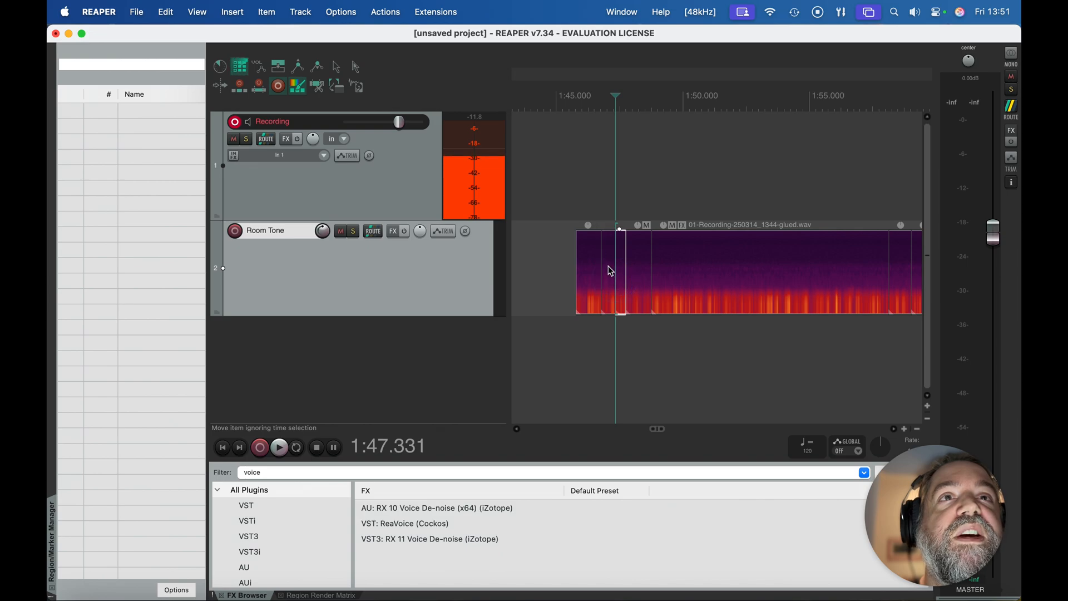
key("Delete")
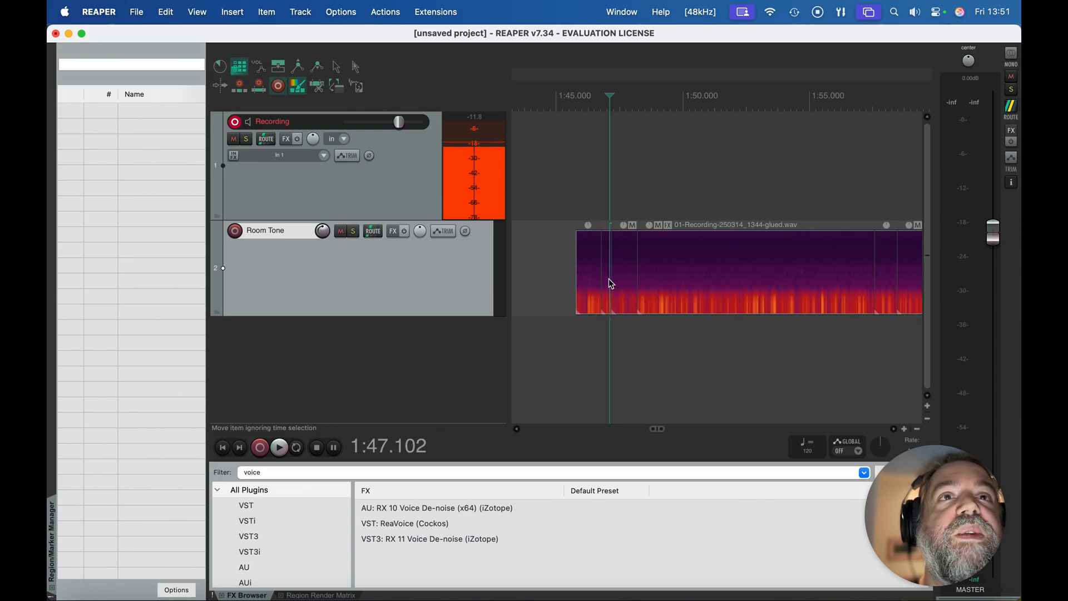
Step: Set the display zoom in the peaks display settings to 0.0 dB and close the settings
scroll(694, 269, "right", 3)
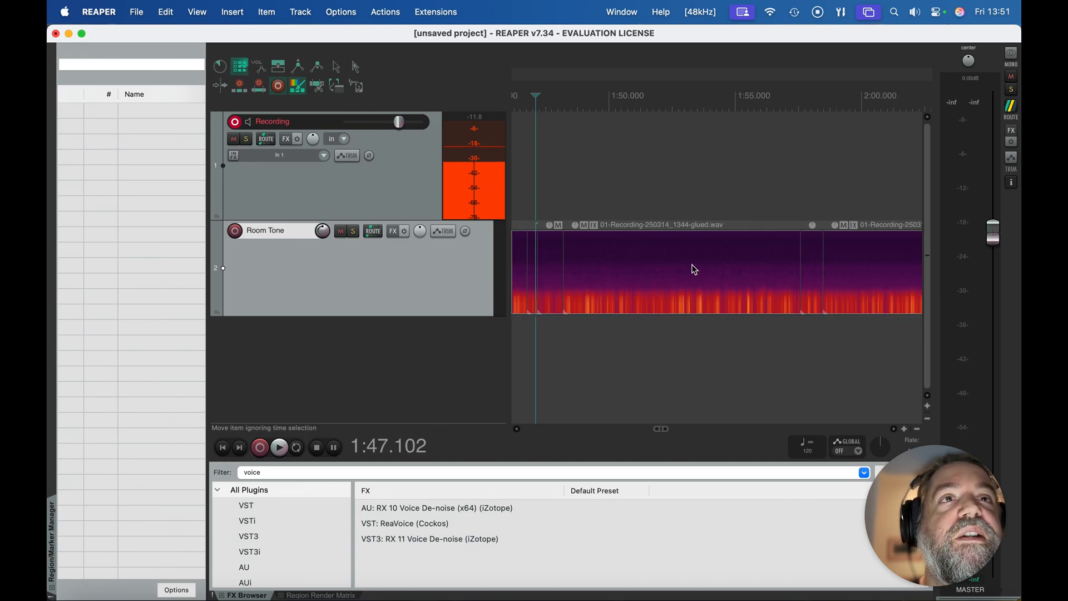
scroll(691, 266, "left", 3)
scroll(692, 265, "down", 3)
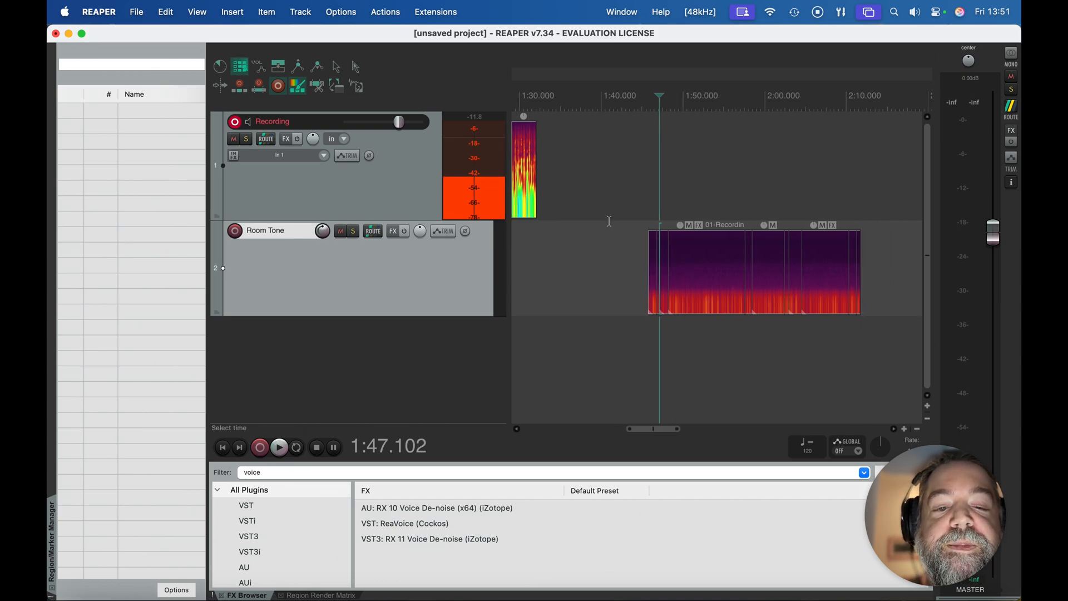
left_click(161, 6)
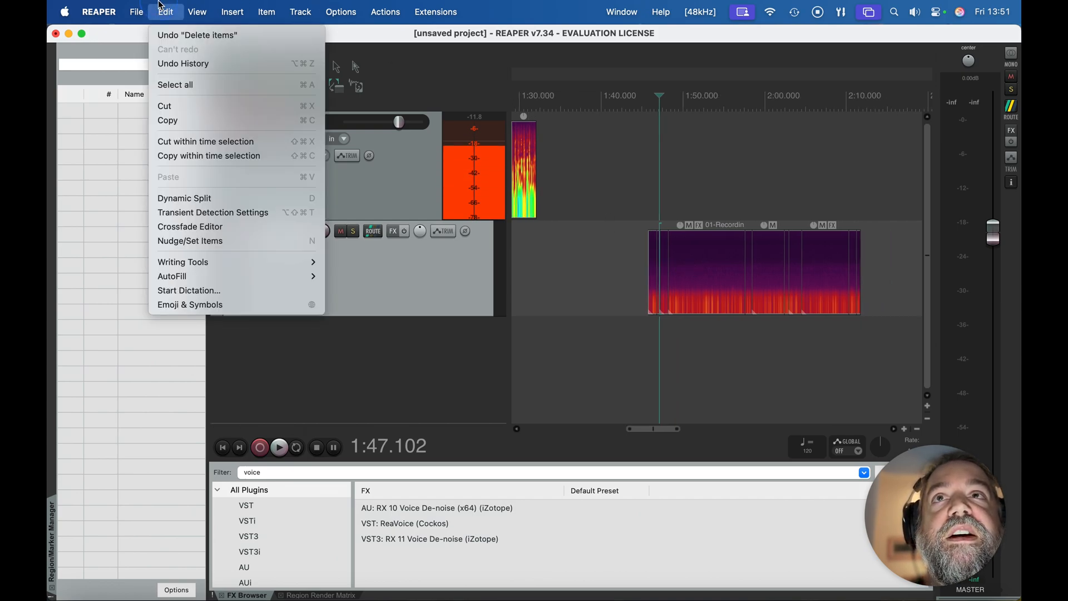
mouse_move(197, 12)
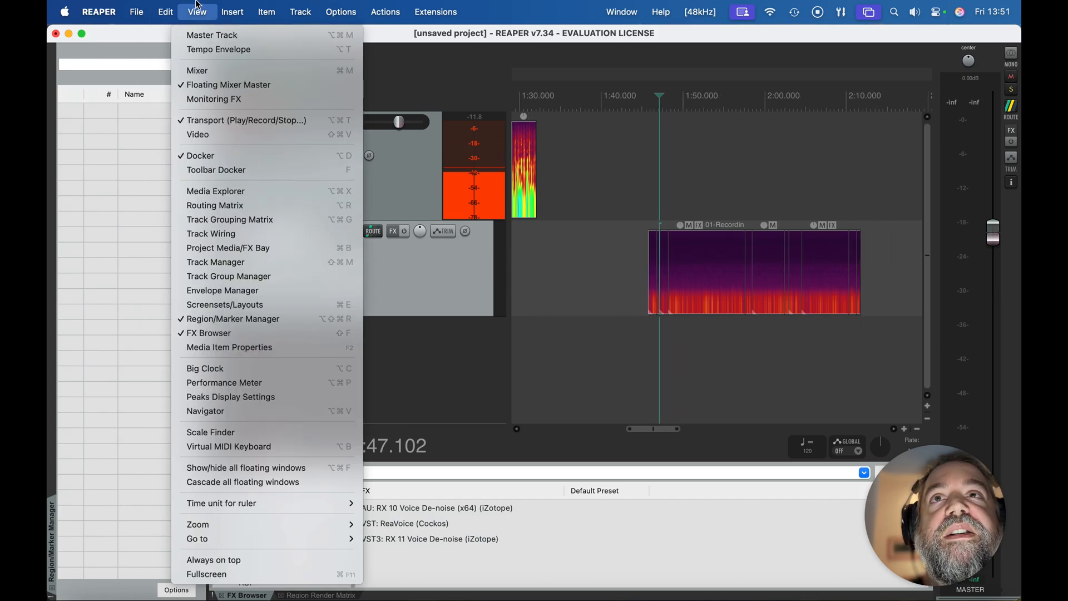
left_click(246, 399)
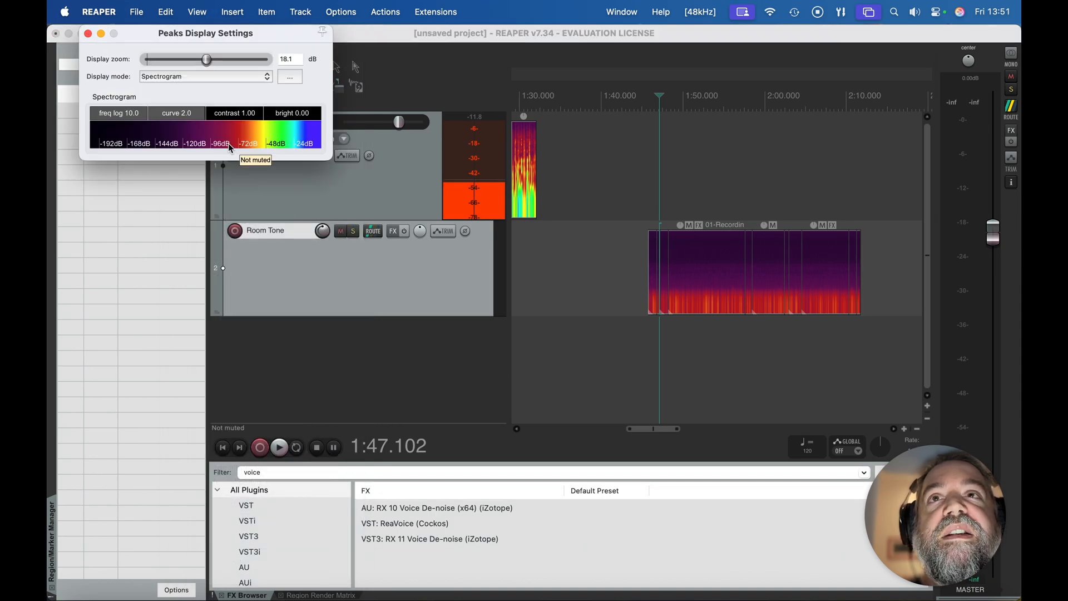
left_click_drag(207, 66, 83, 61)
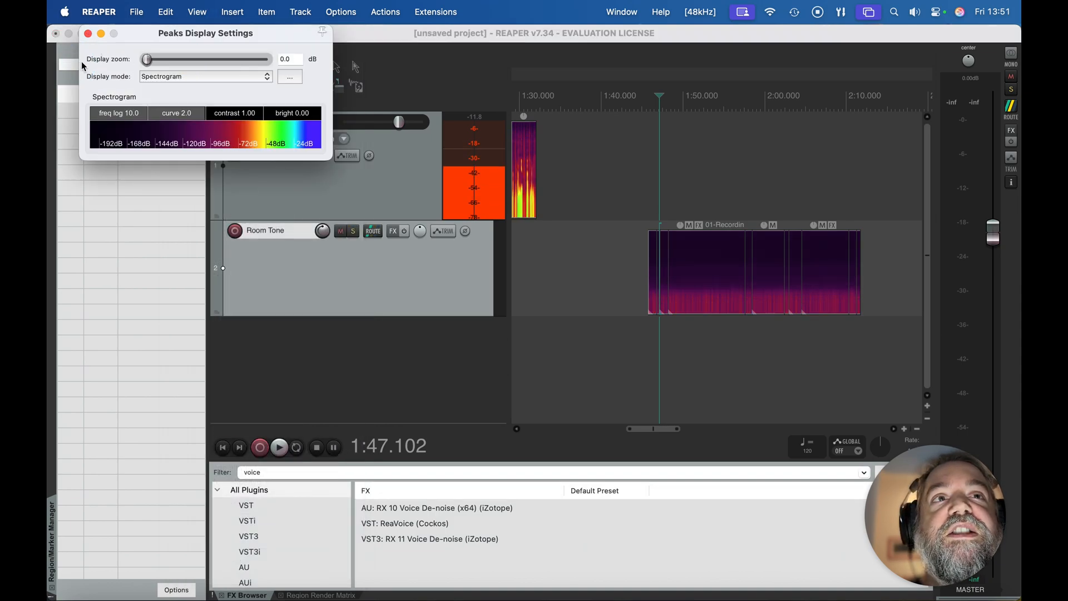
left_click(87, 33)
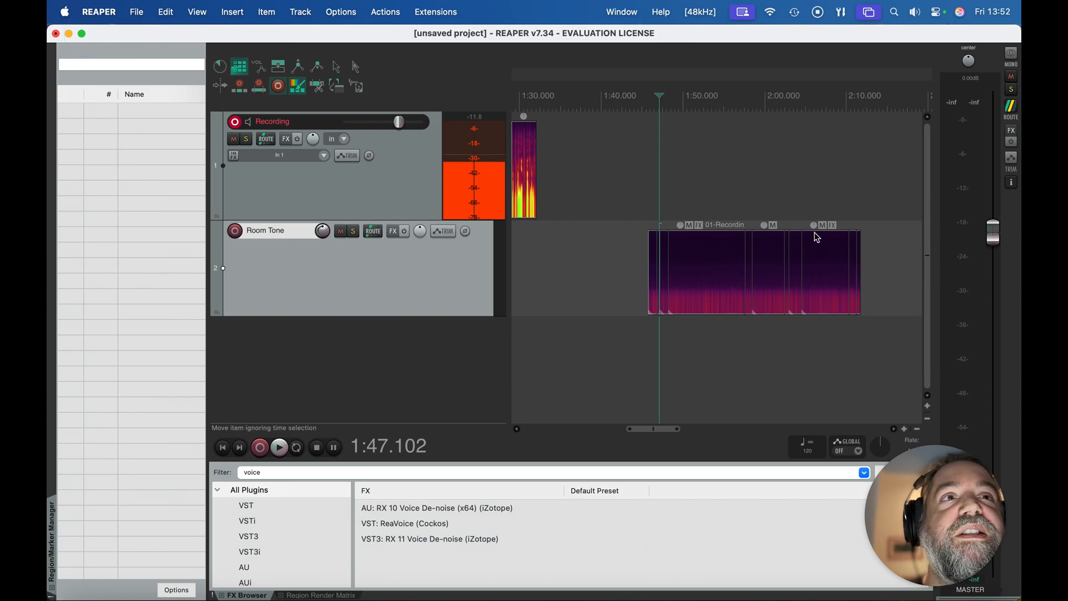
Step: Select all pieces of the room tone, from the first to the last, and glue them into one item
scroll(776, 298, "up", 2)
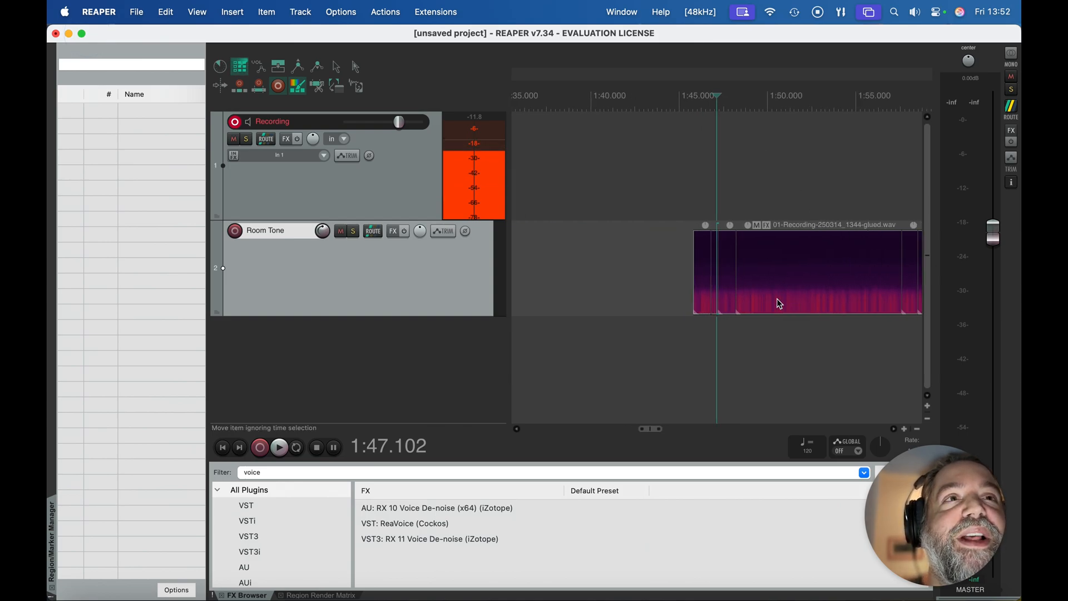
scroll(777, 298, "up", 1)
scroll(776, 298, "right", 3)
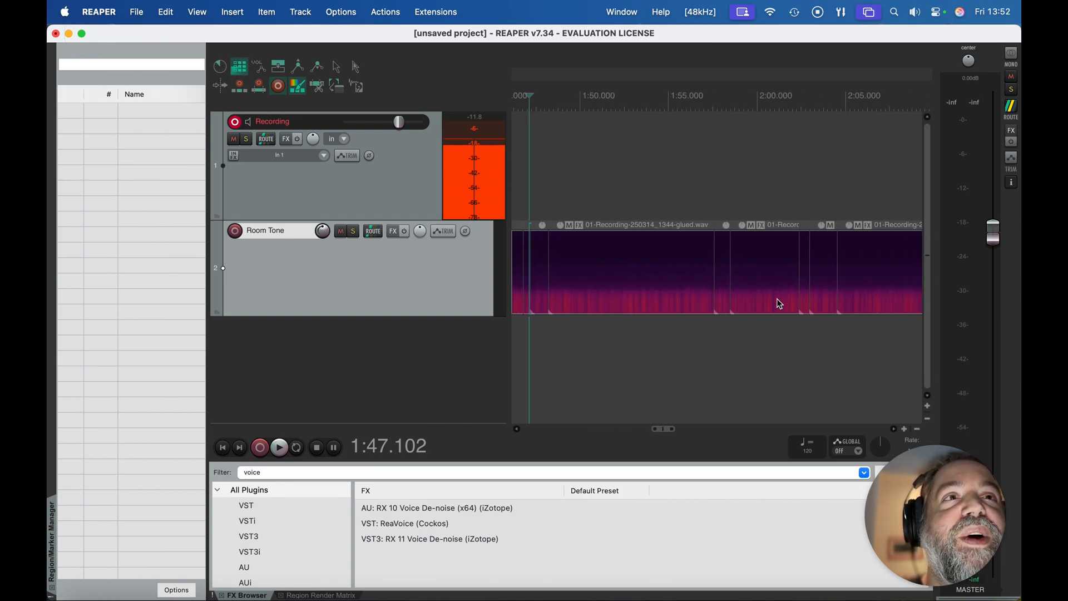
scroll(776, 298, "down", 4)
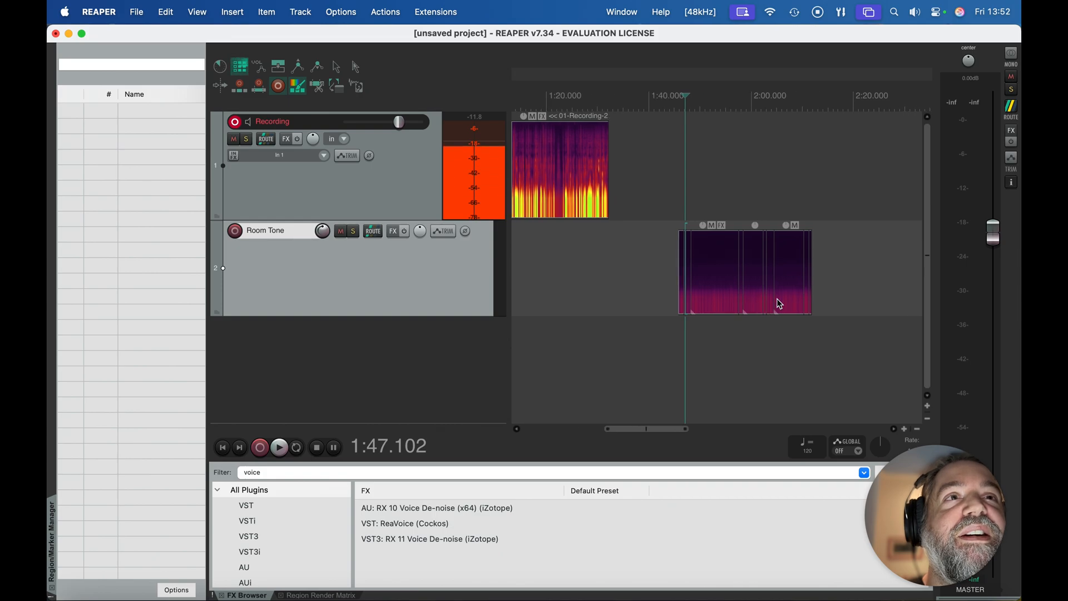
scroll(725, 284, "up", 3)
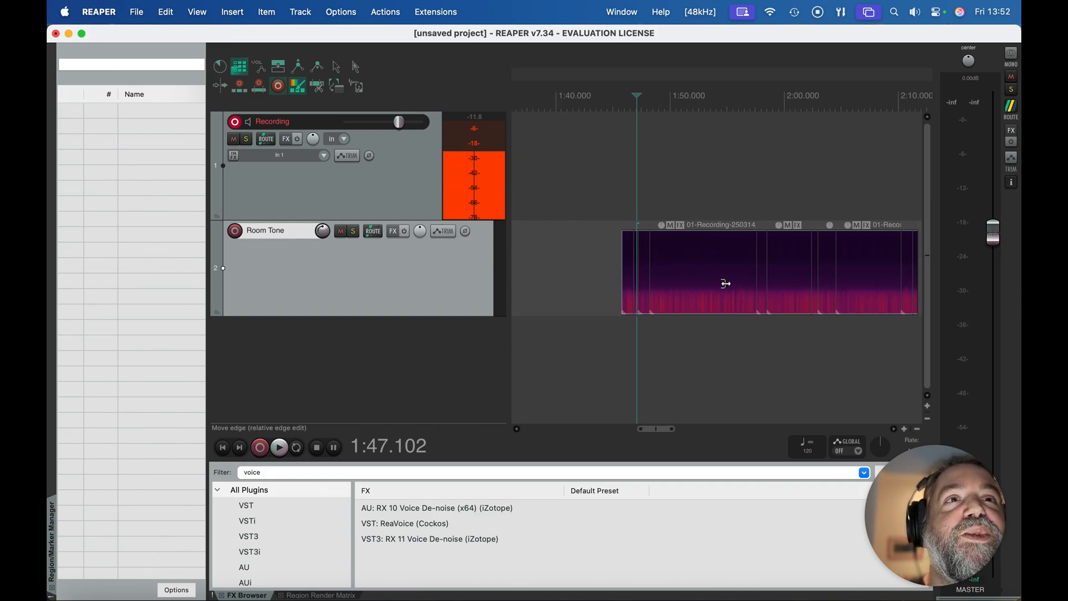
scroll(725, 283, "right", 1)
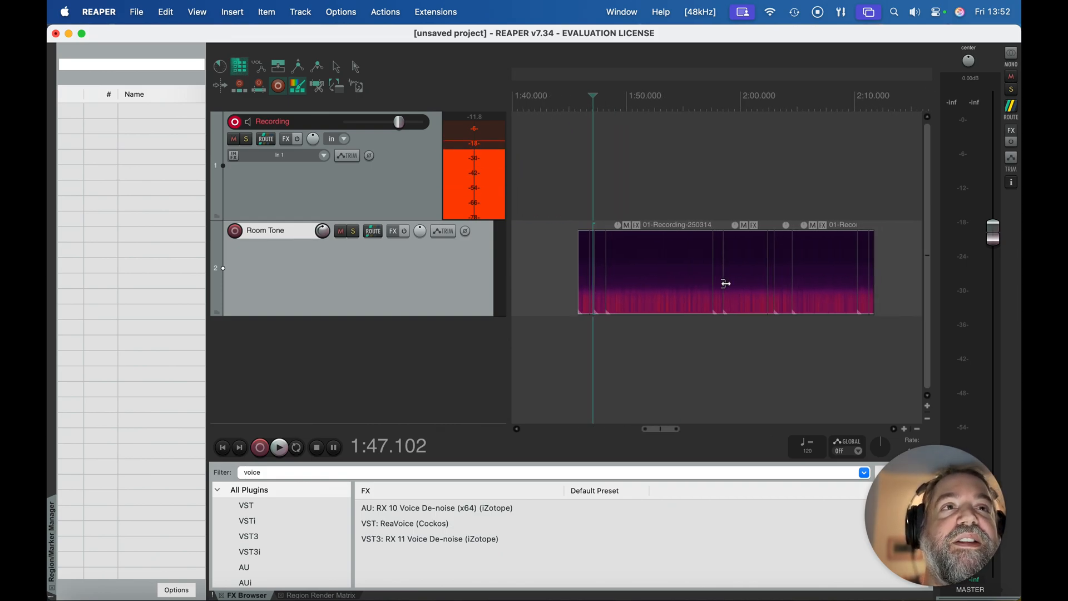
left_click(582, 280)
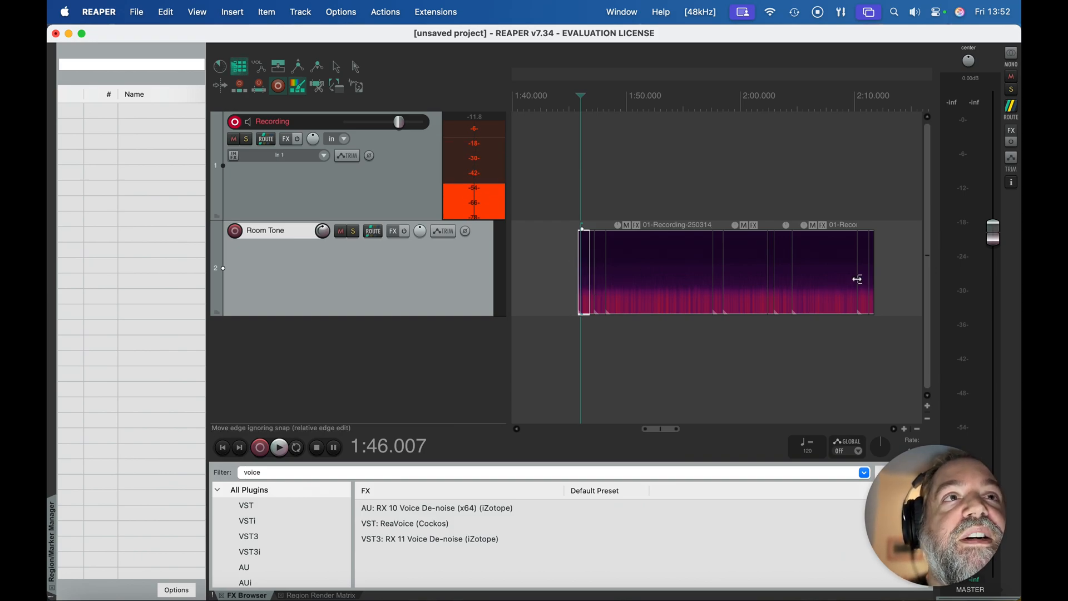
left_click(872, 255)
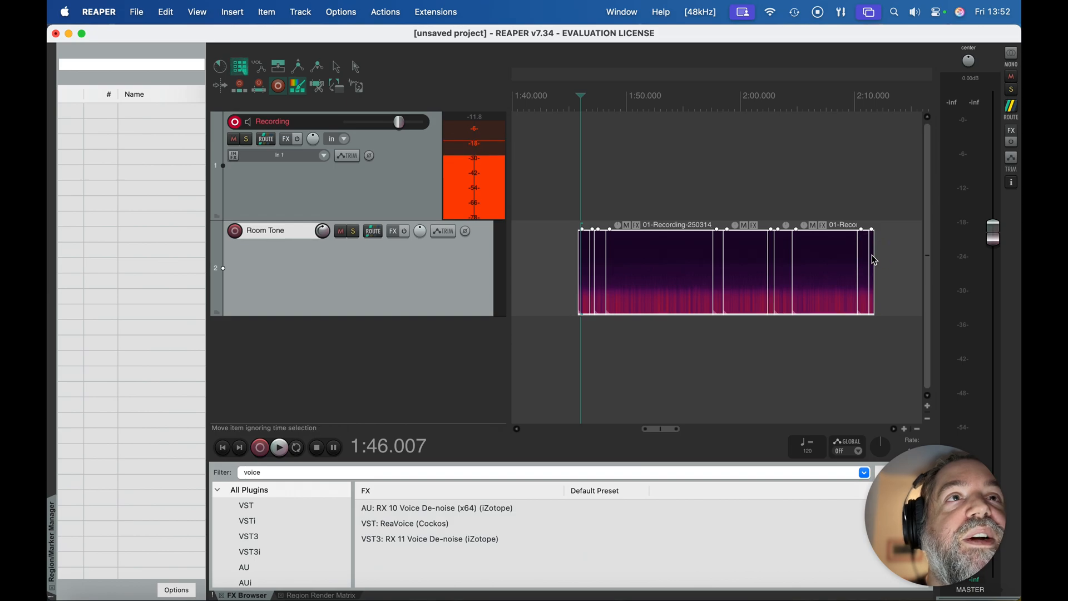
right_click(805, 276)
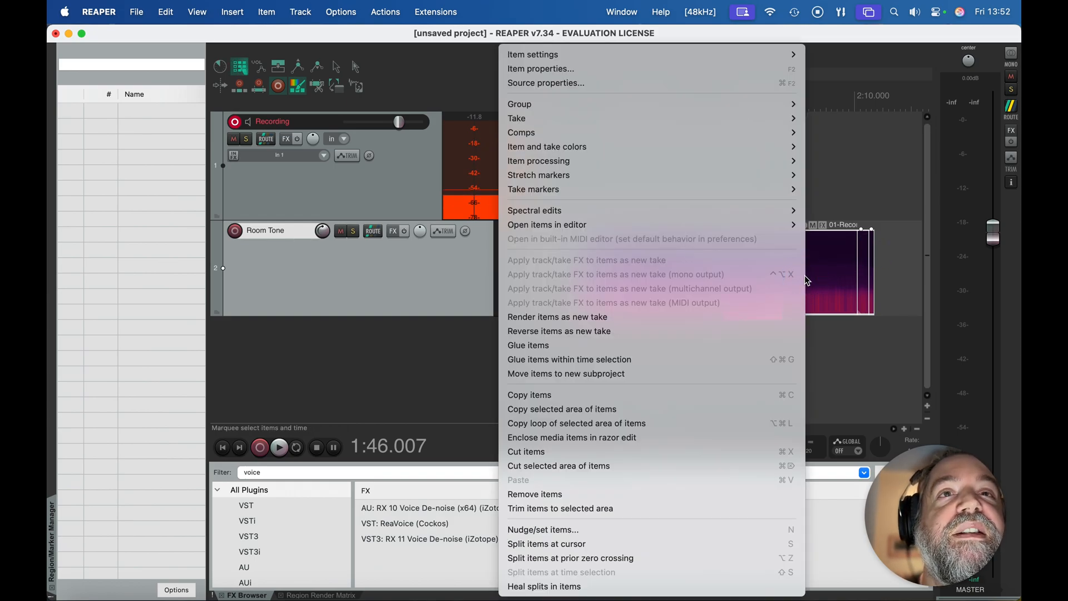
left_click(557, 347)
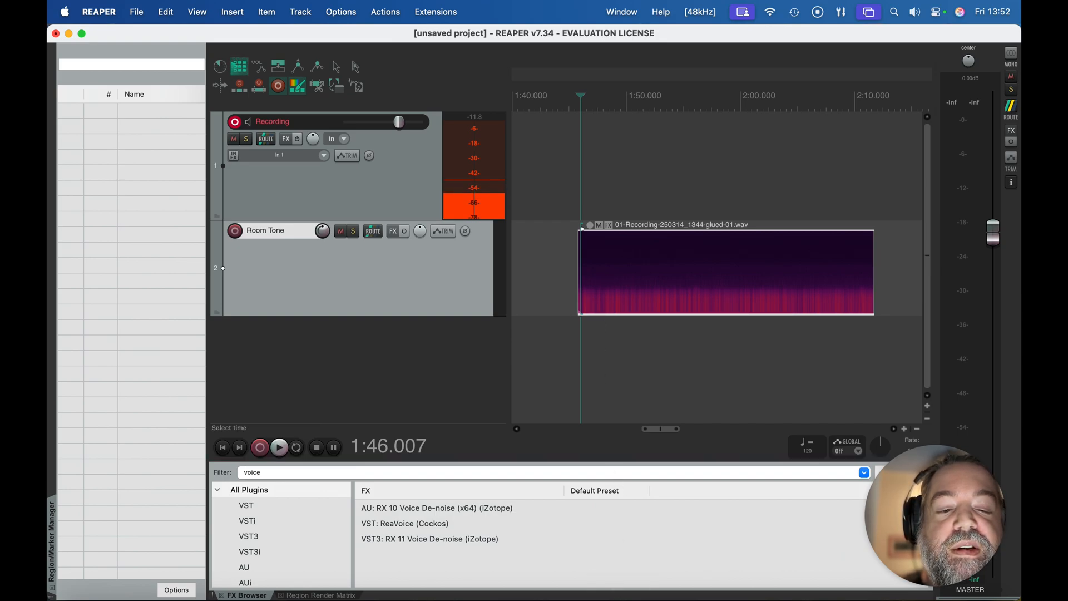
Step: Move the glued room tone item to the start of the timeline at 0:00.000
scroll(674, 220, "down", 5)
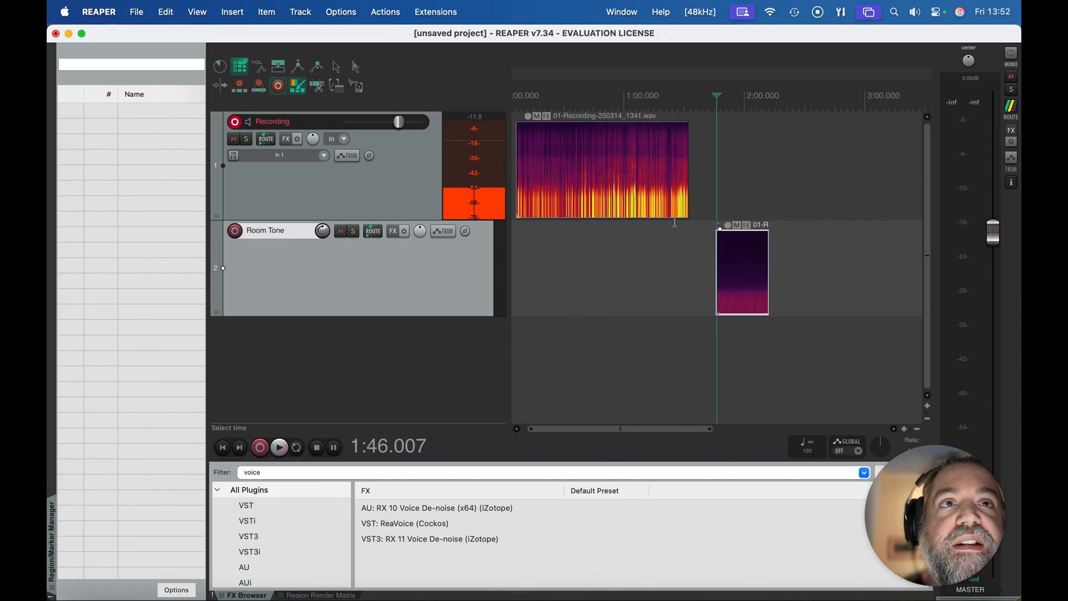
left_click_drag(740, 276, 497, 280)
scroll(616, 282, "left", 1)
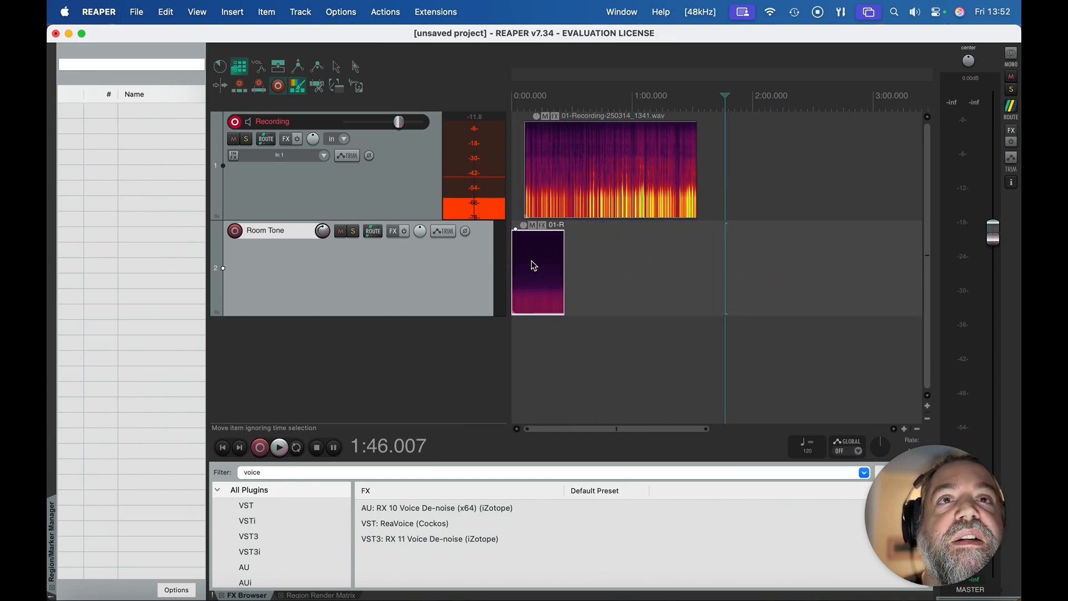
Step: Change the peaks display mode from Spectrogram to Normal peaks and close the settings
left_click(197, 12)
left_click(248, 396)
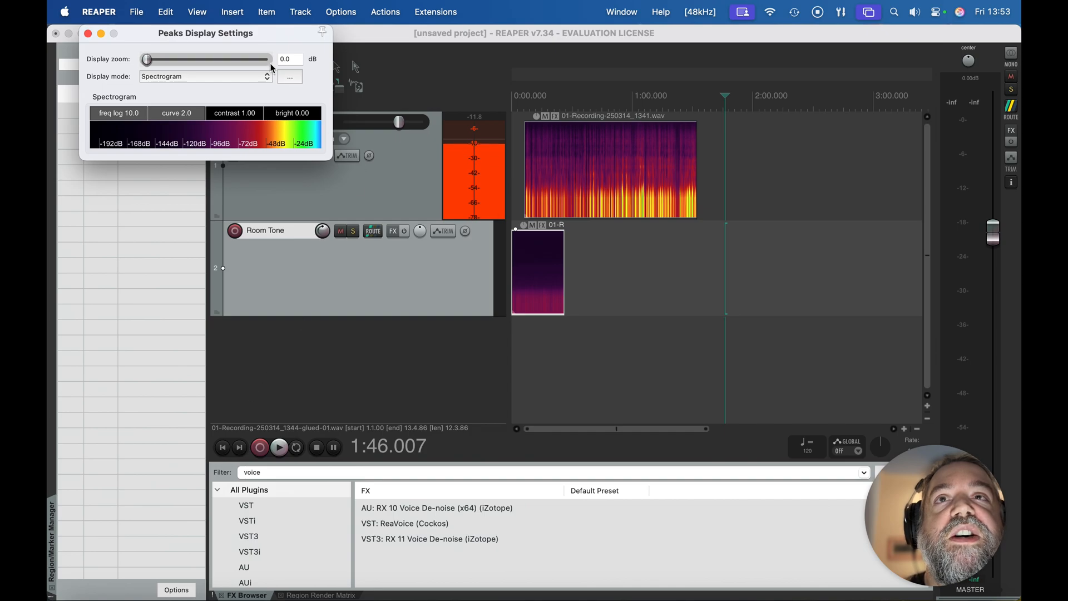
left_click(203, 77)
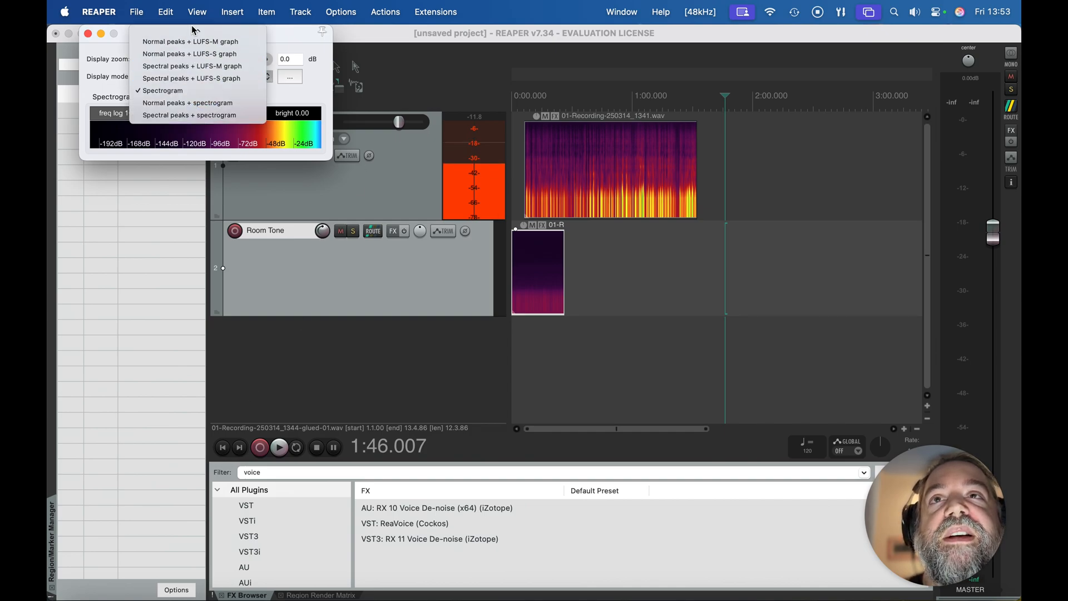
left_click(178, 50)
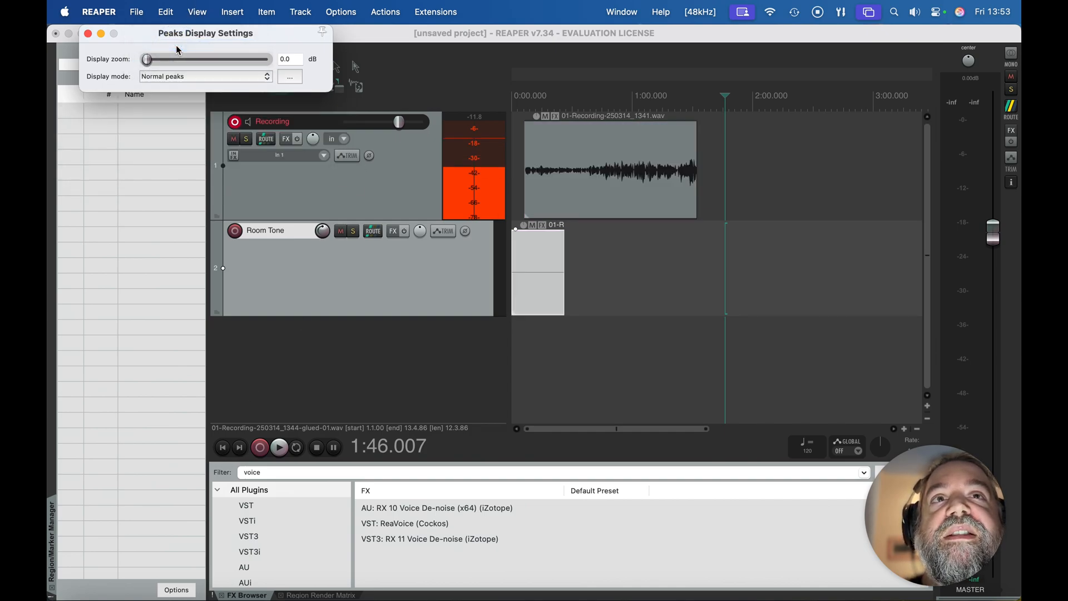
left_click(87, 34)
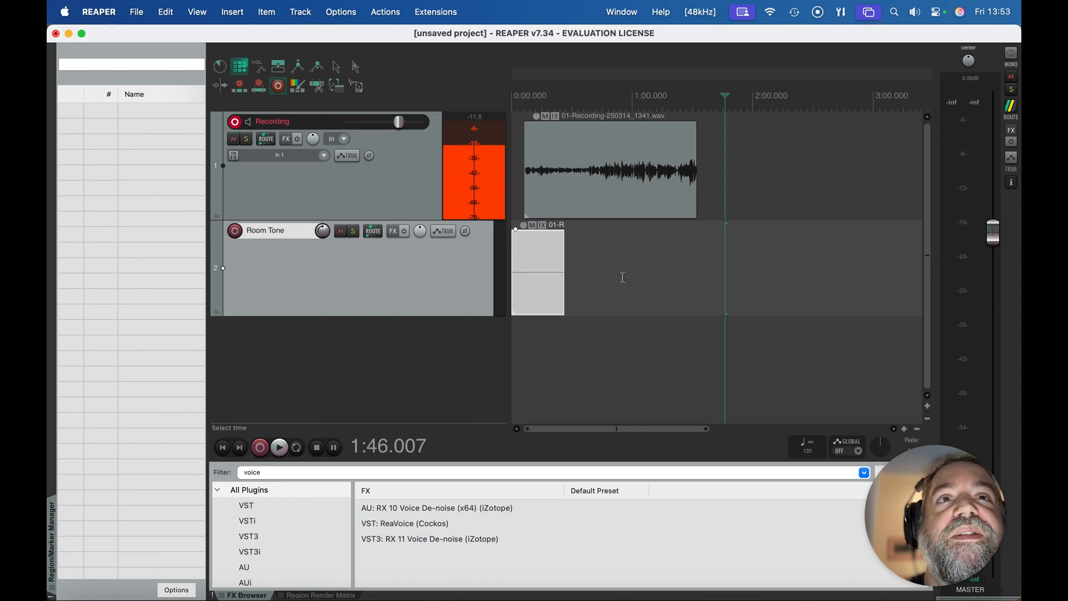
Step: Extend the end of the room tone item so it loops out to about 1:30 on the timeline
scroll(575, 253, "up", 5)
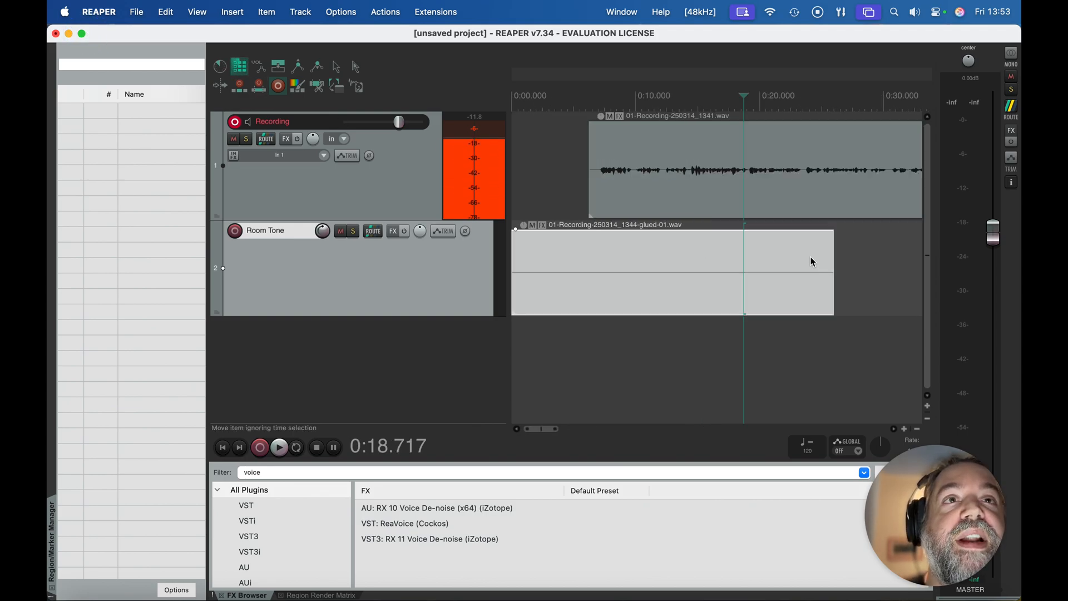
scroll(797, 252, "down", 3)
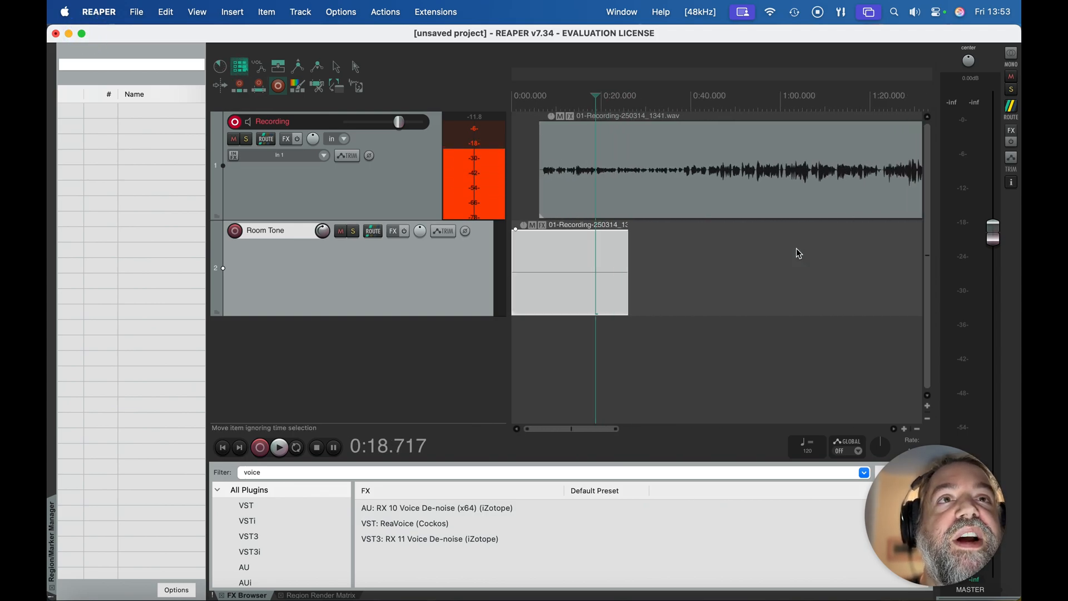
left_click_drag(628, 249, 795, 249)
scroll(661, 282, "left", 5)
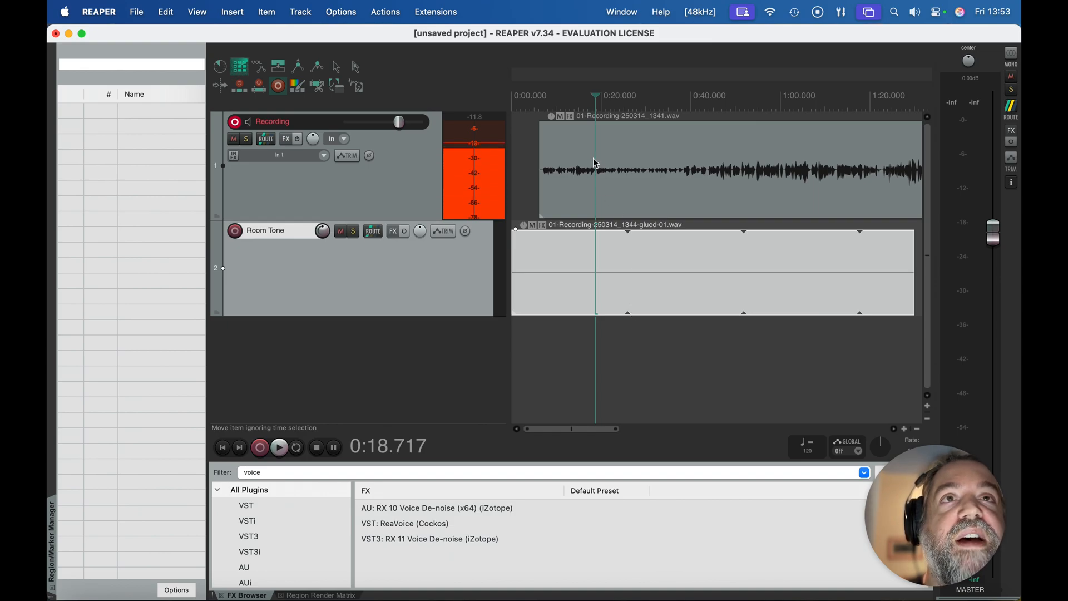
Step: Move the voice item on the Recording track along the timeline to past the end of the looped room tone
left_click_drag(571, 164, 803, 143)
left_click_drag(719, 156, 930, 159)
scroll(715, 161, "left", 10)
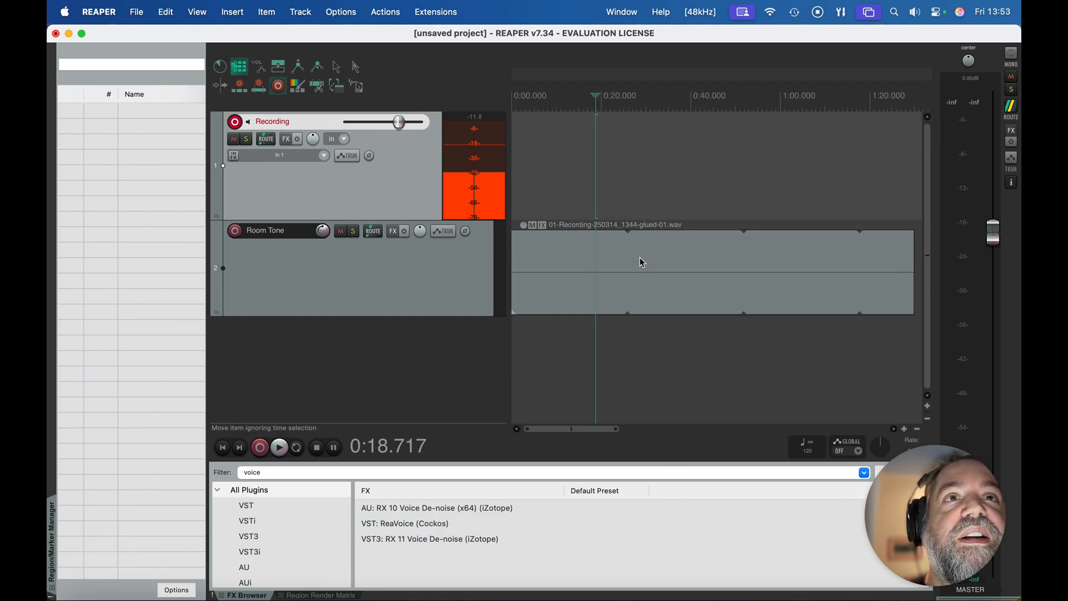
Step: Play back the room tone item from about 0:23 across its first loop point to check the seam
left_click(616, 245)
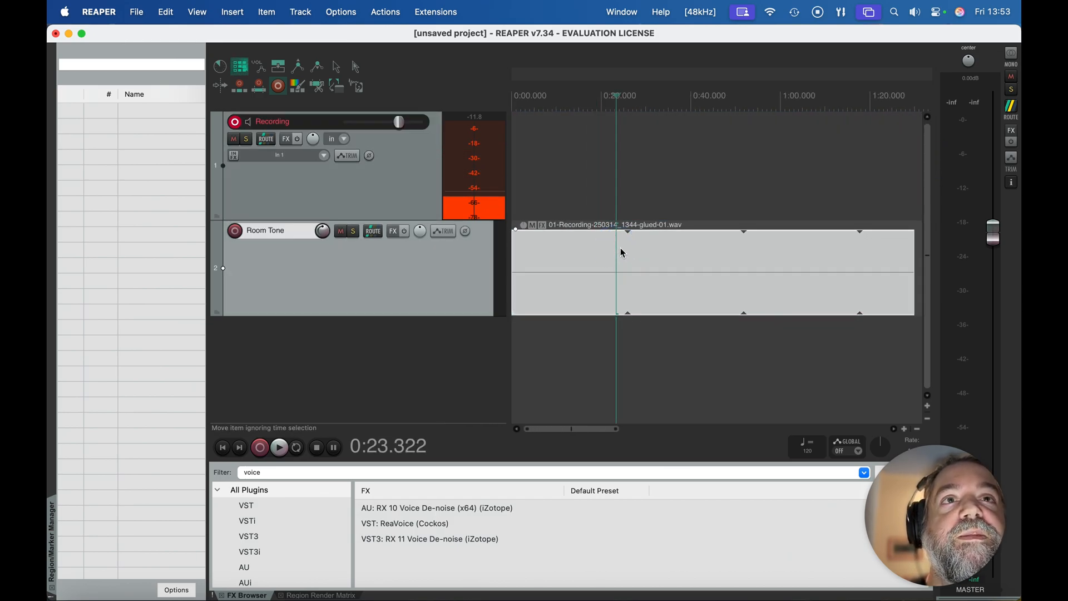
left_click(620, 249)
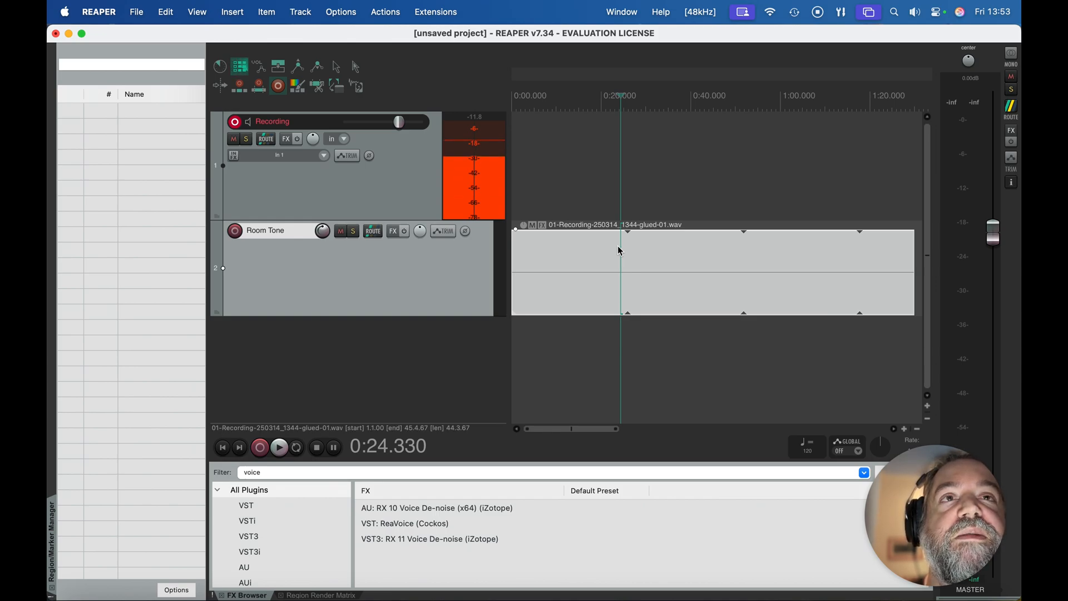
left_click(617, 248)
key("space")
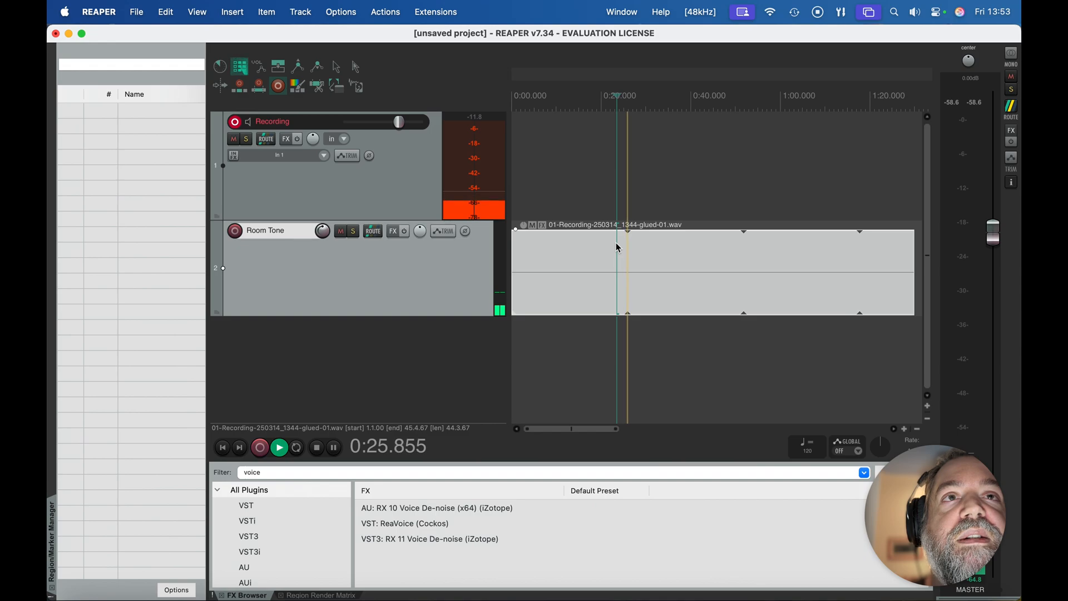
key("space")
key("space")
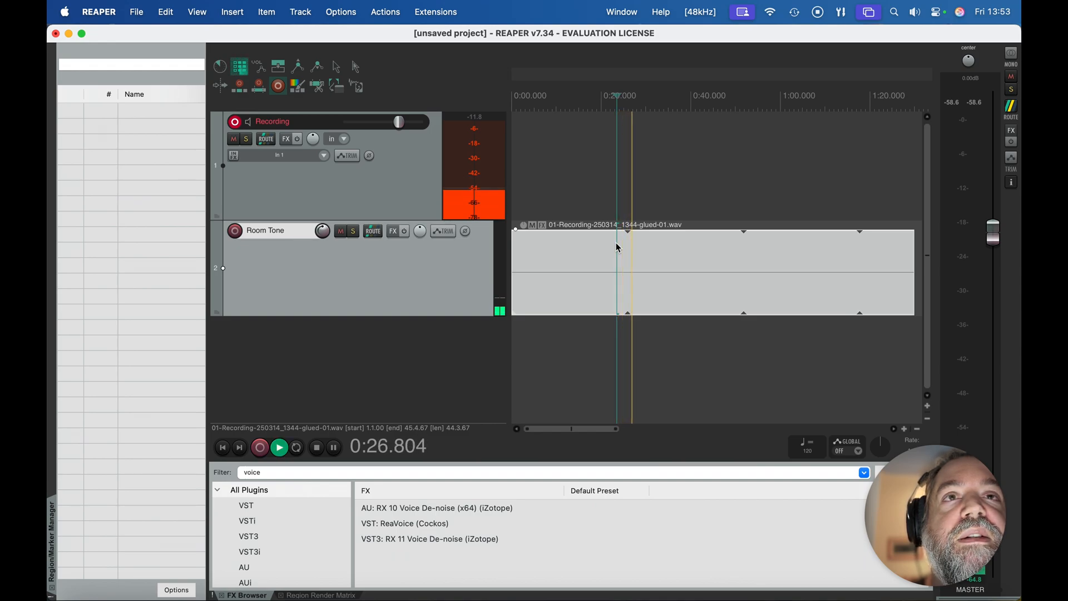
key("space")
key("space")
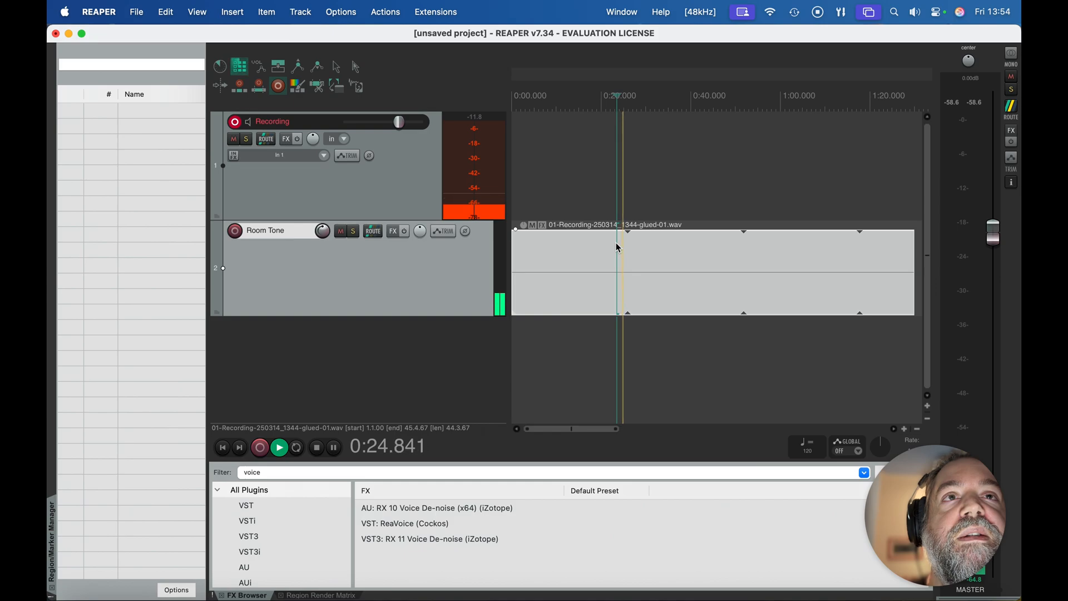
key("space")
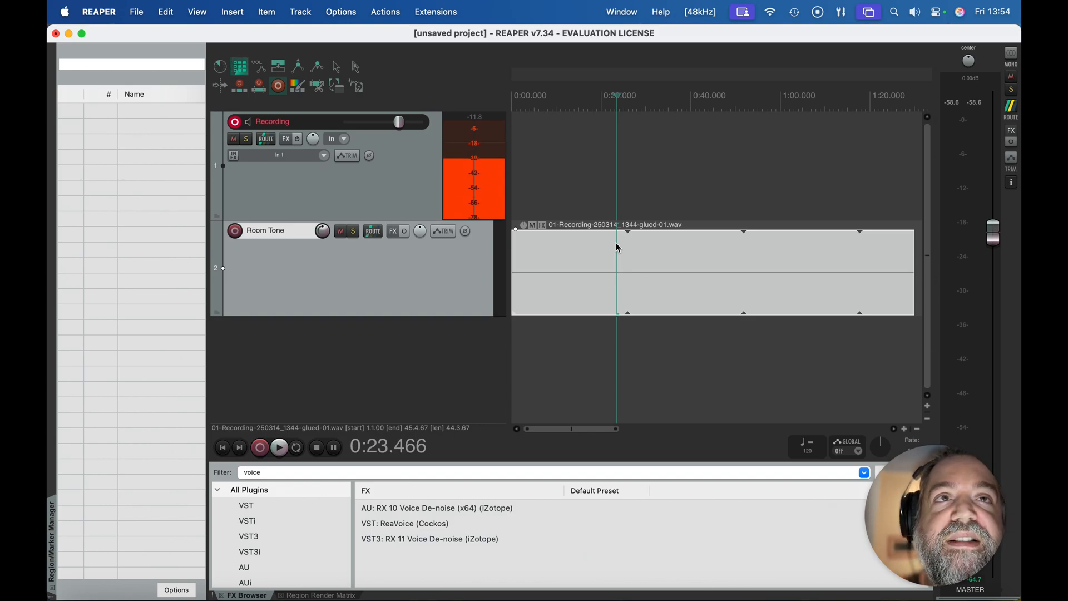
Step: Inspect the first loop seam of the room tone item near 0:26 up close
left_click(628, 240)
scroll(629, 239, "up", 3)
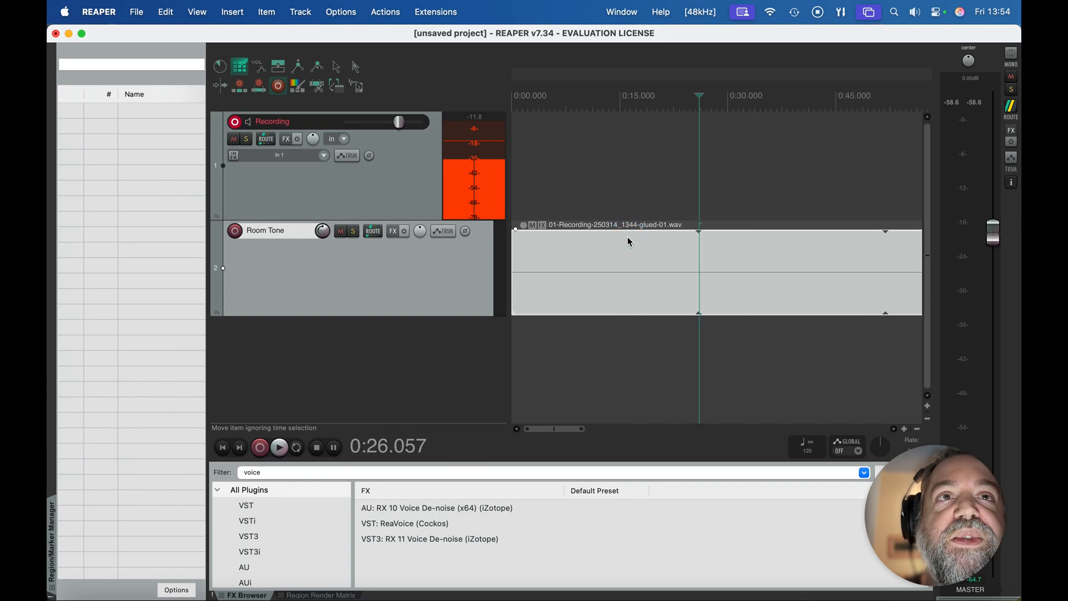
left_click(713, 236)
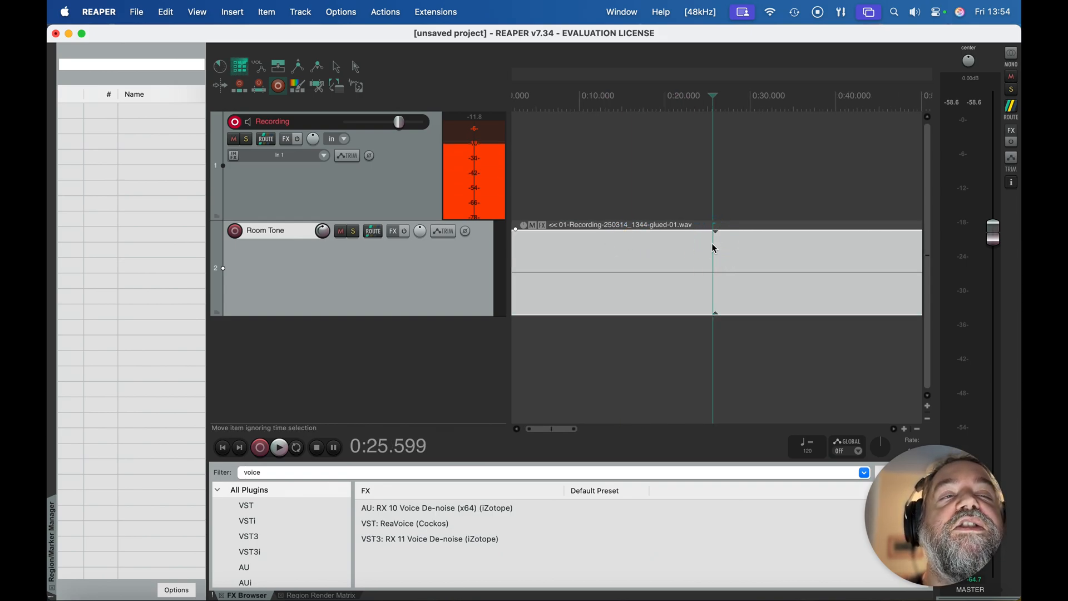
scroll(712, 243, "down", 5)
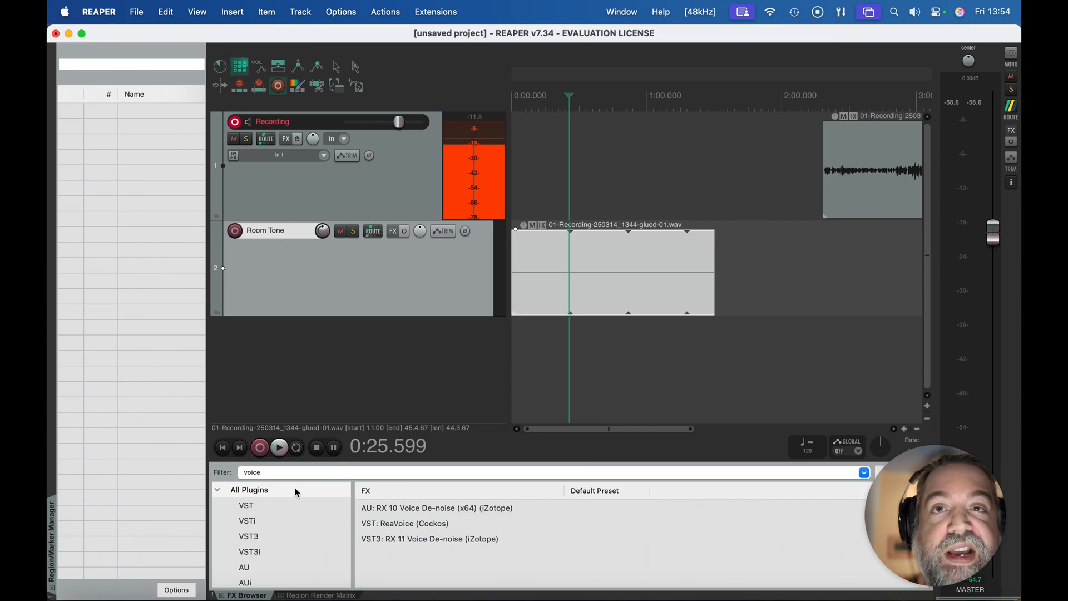
Step: Filter the effects list for "click" and apply RX 11 Mouth De-click to the room tone item
left_click(227, 462)
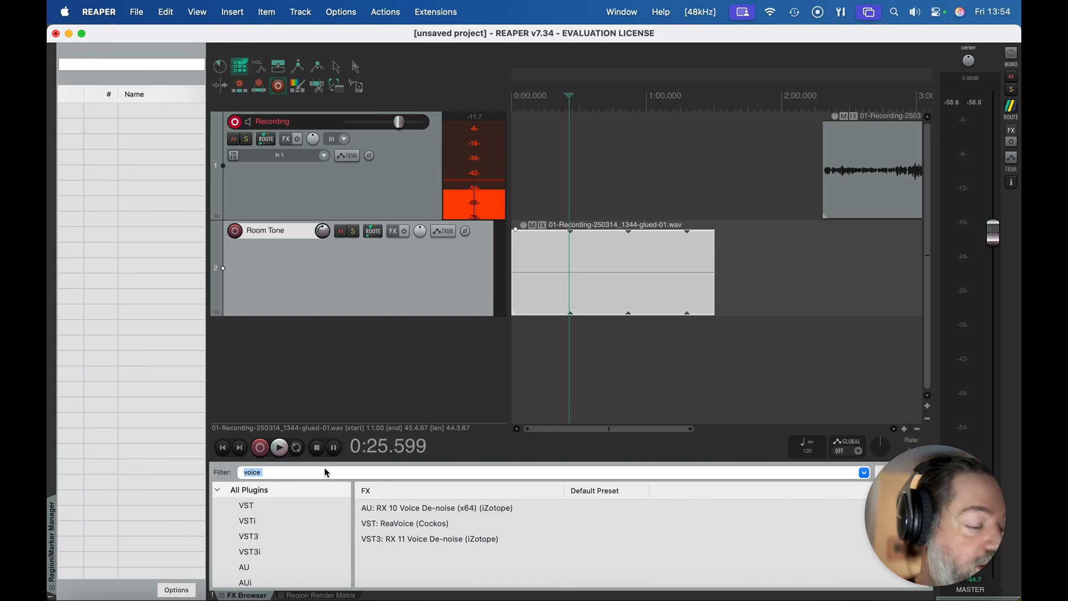
type("clic")
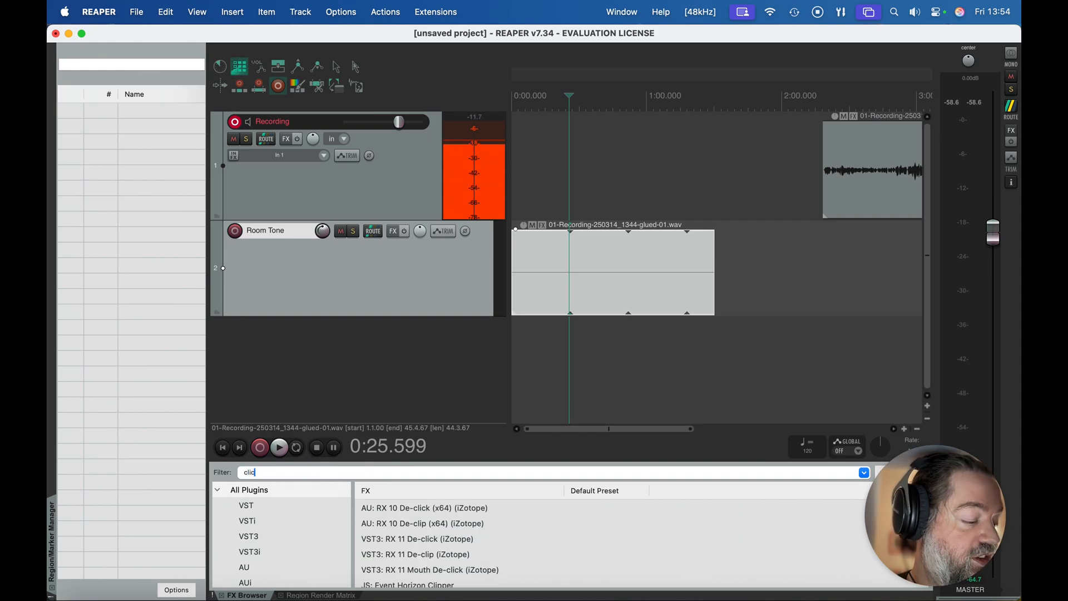
type("k")
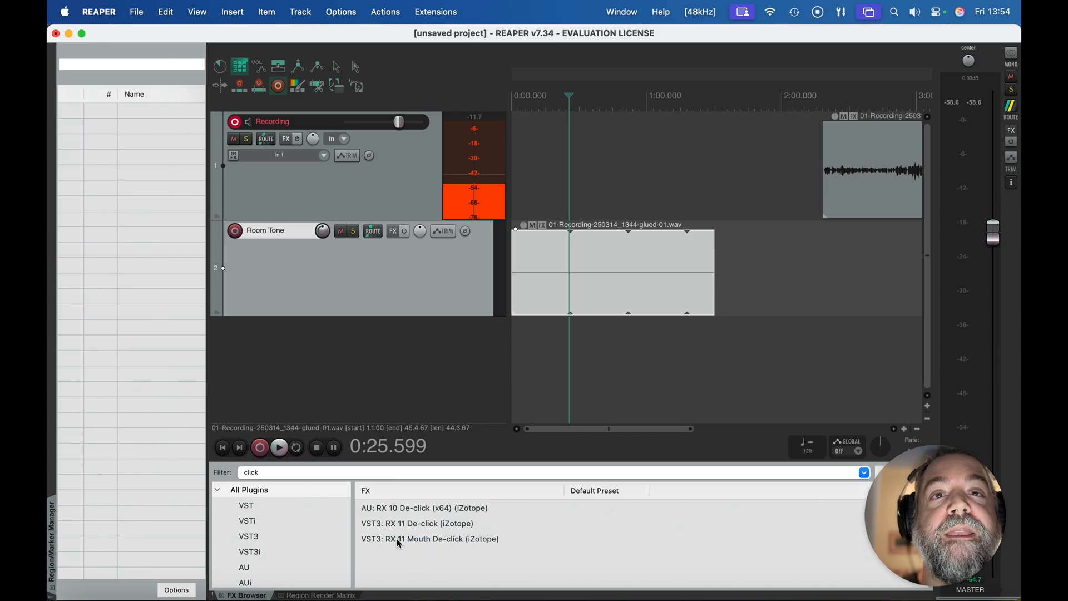
left_click_drag(398, 544, 562, 271)
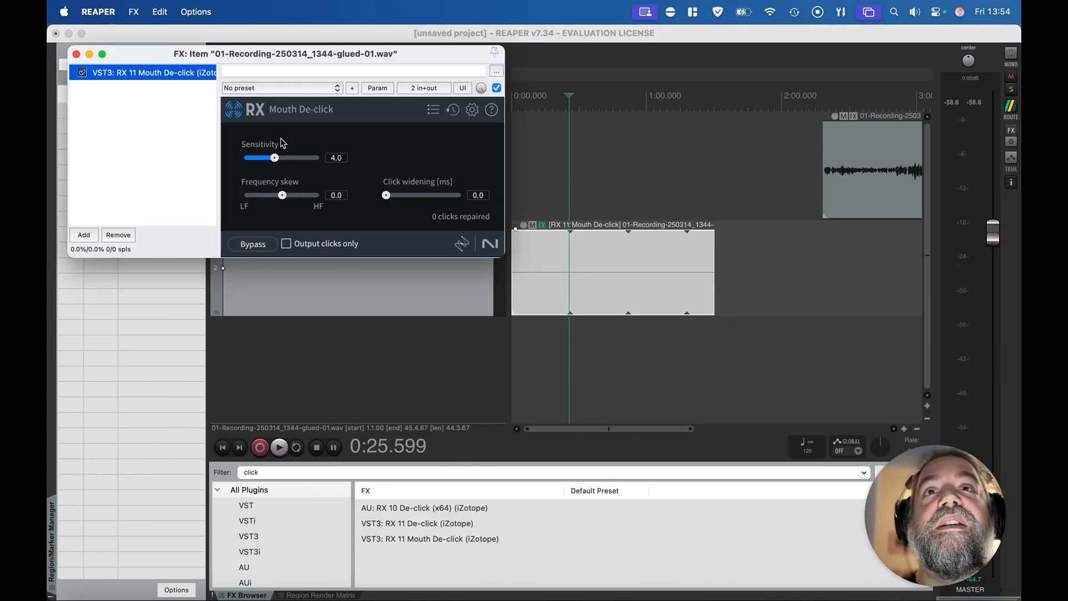
Step: Set the Mouth De-click sensitivity to 5.0
left_click(345, 158)
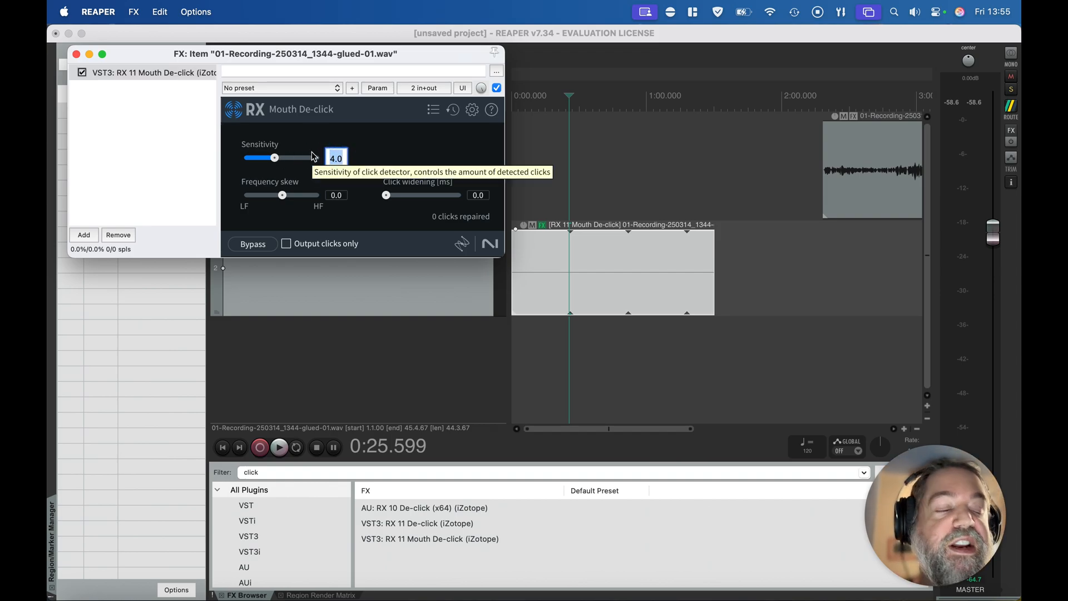
type("5")
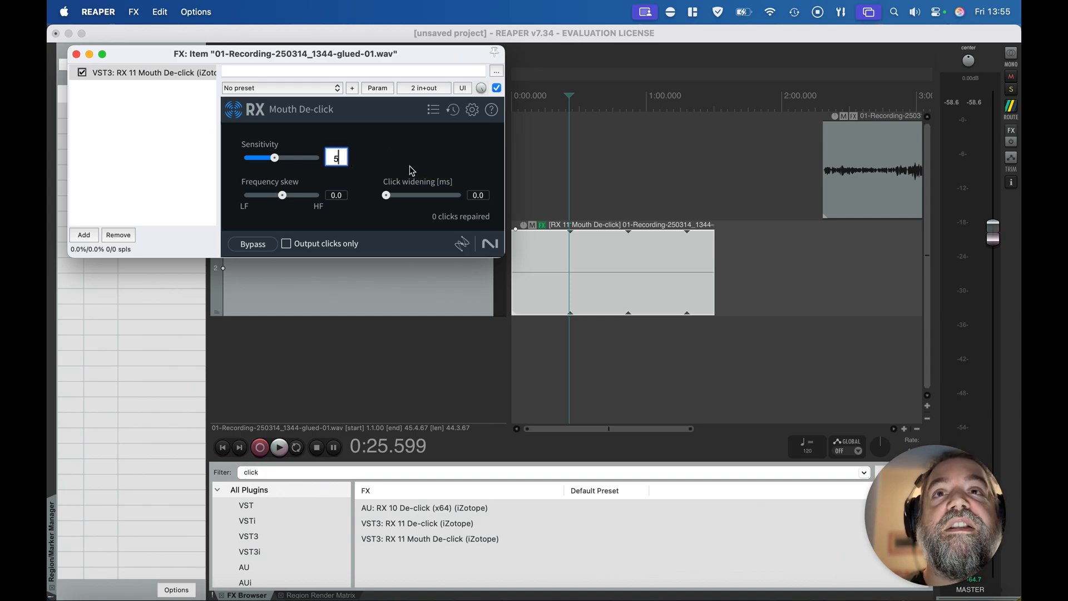
left_click(423, 166)
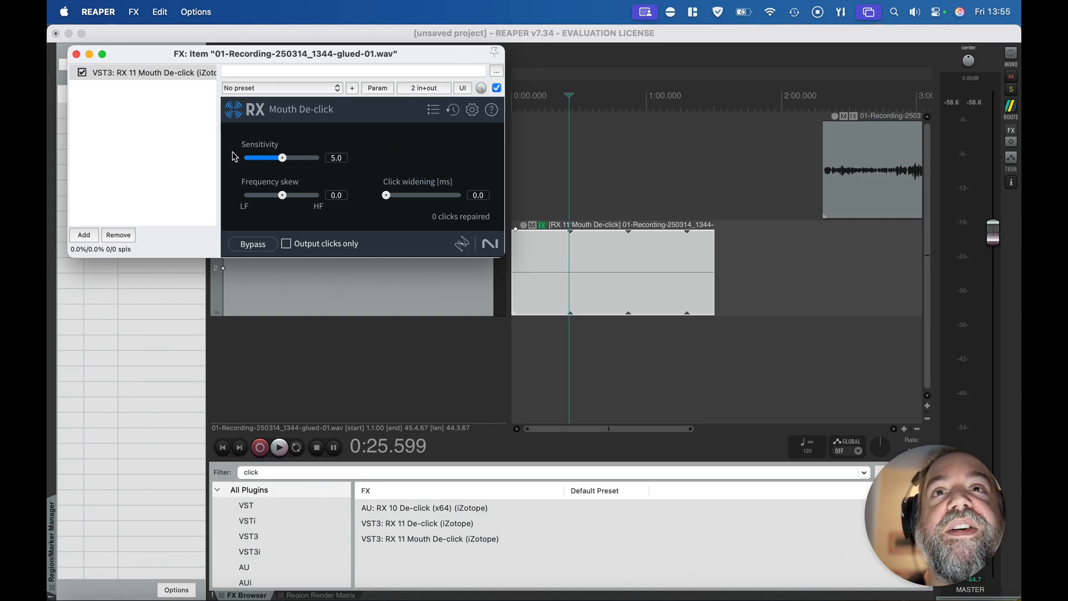
Step: Audition the de-clicked room tone from about 0:22 across the first loop point and close the effect window
left_click(562, 255)
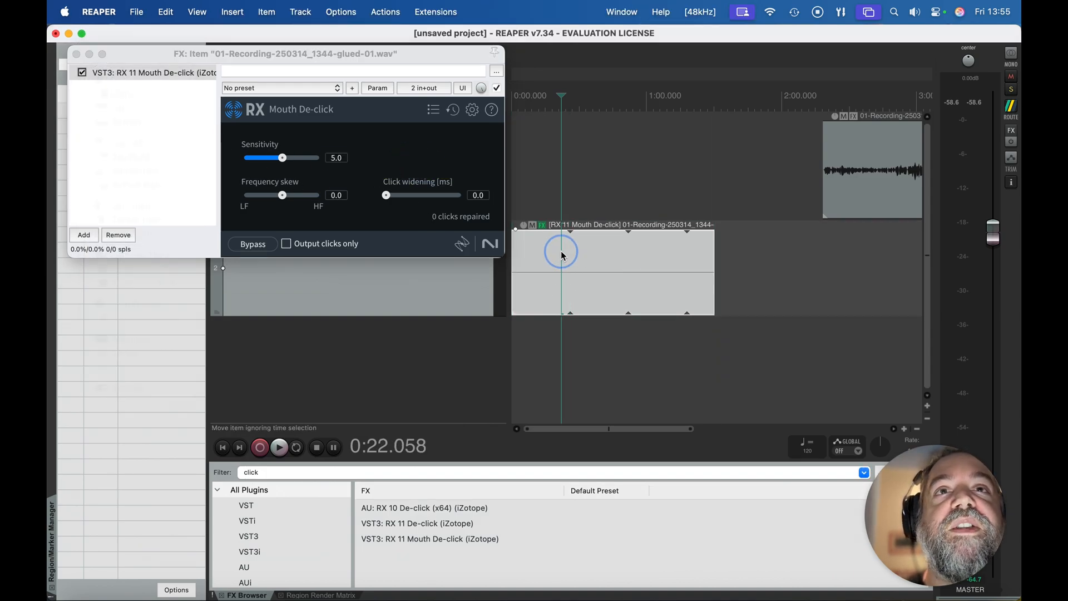
key("space")
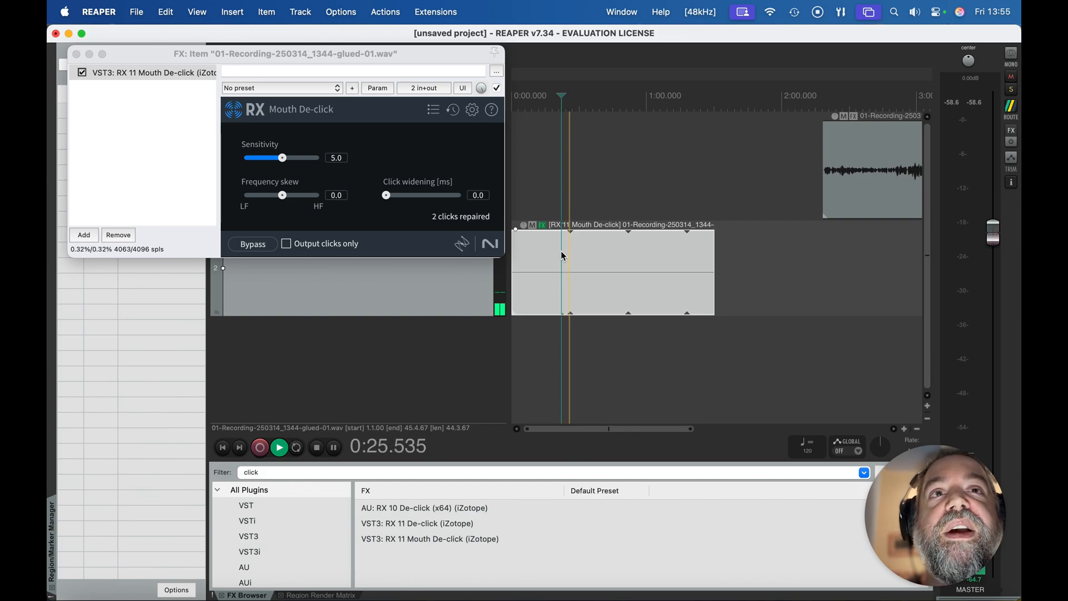
key("space")
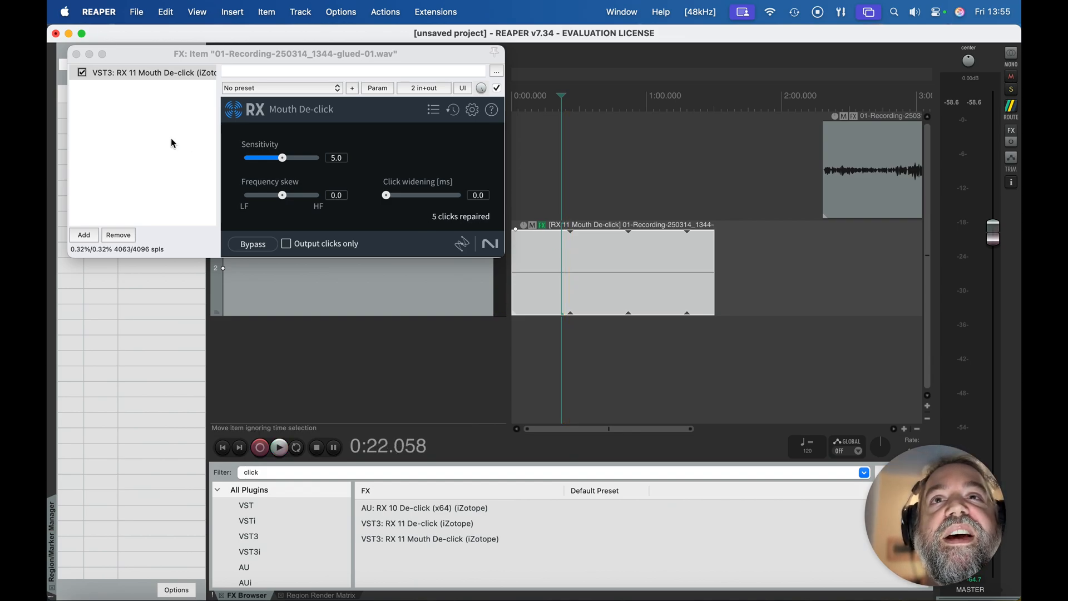
left_click(75, 54)
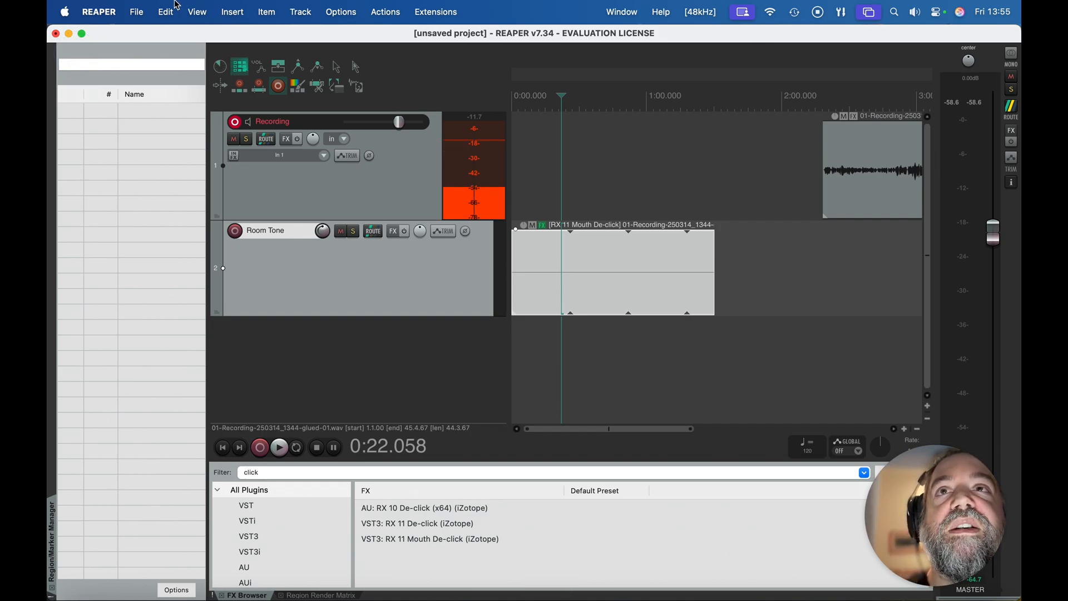
Step: Open the cleanup of the current project directory and move its dialog clear of the Recording track
left_click(138, 12)
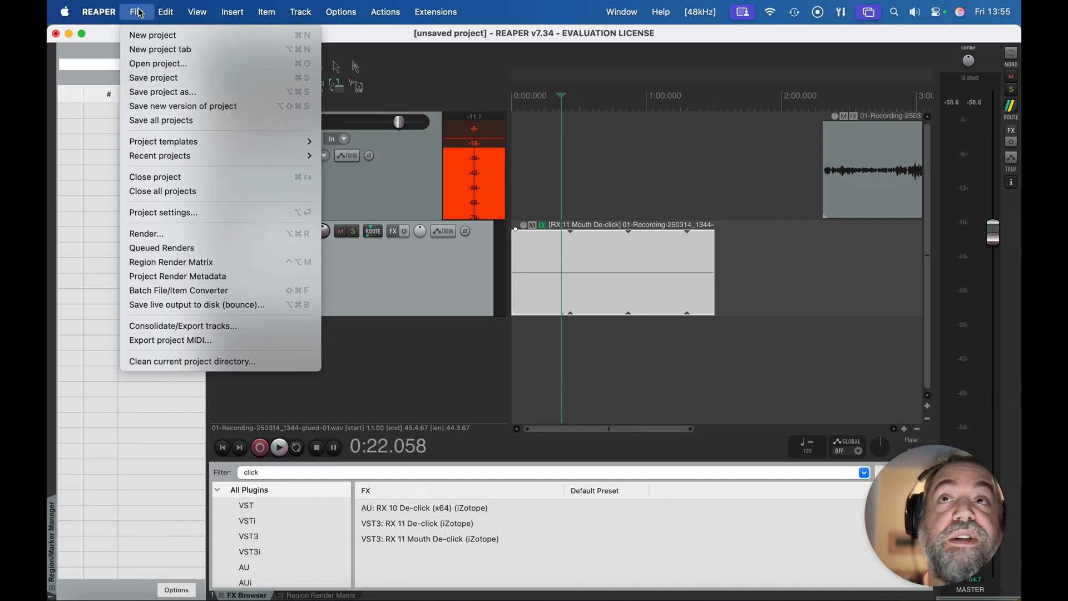
left_click(171, 361)
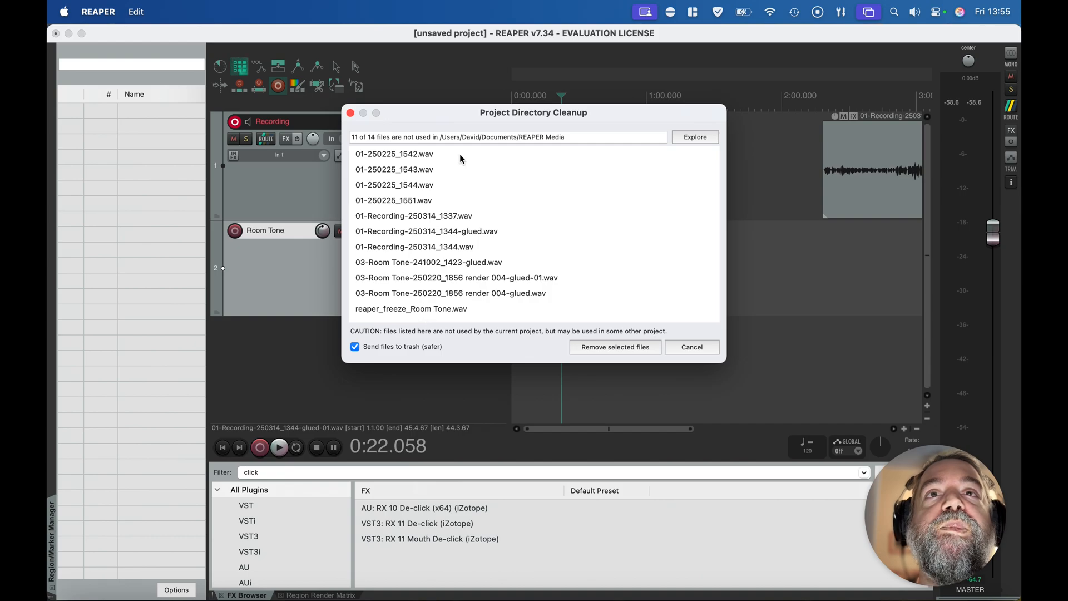
left_click_drag(459, 112, 391, 259)
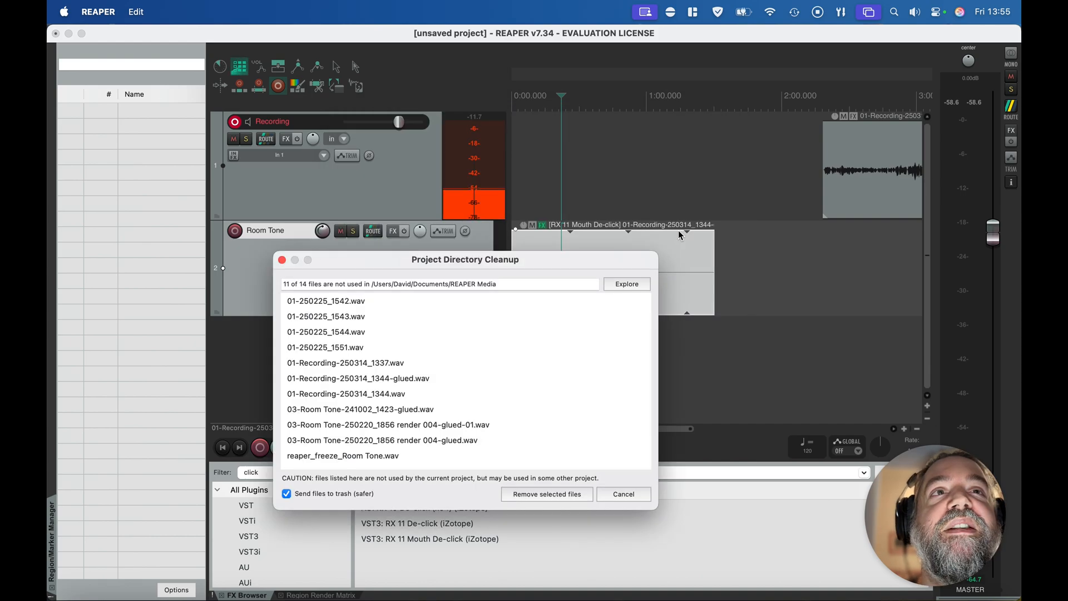
Step: Remove all listed unused files except 01-Recording-250314_1337.wav and 01-Recording-250314_1344-glued.wav, sending them to the trash
left_click(386, 380)
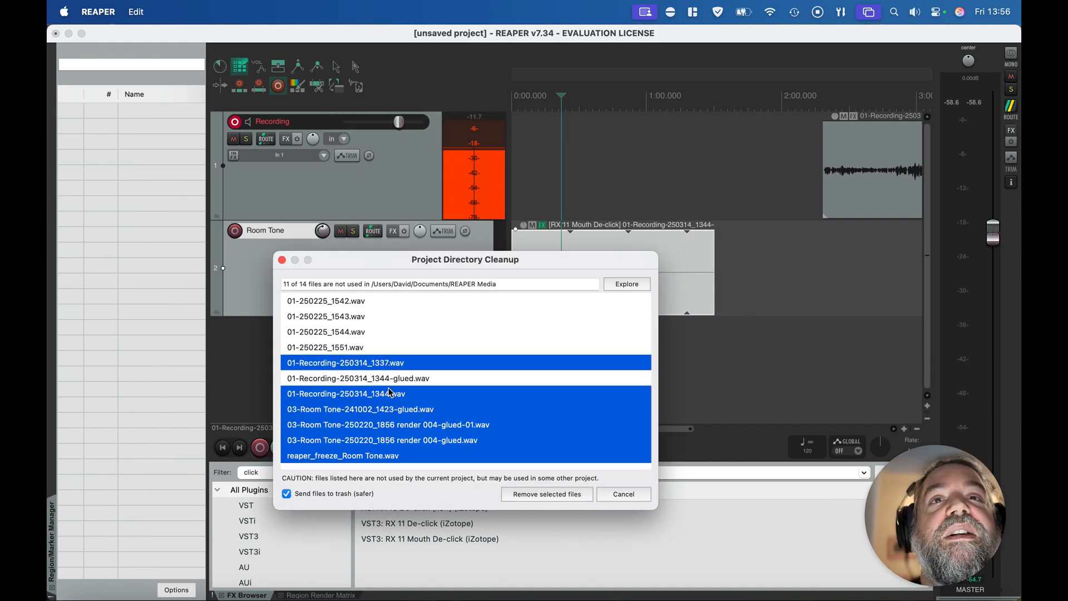
left_click(390, 390, "super")
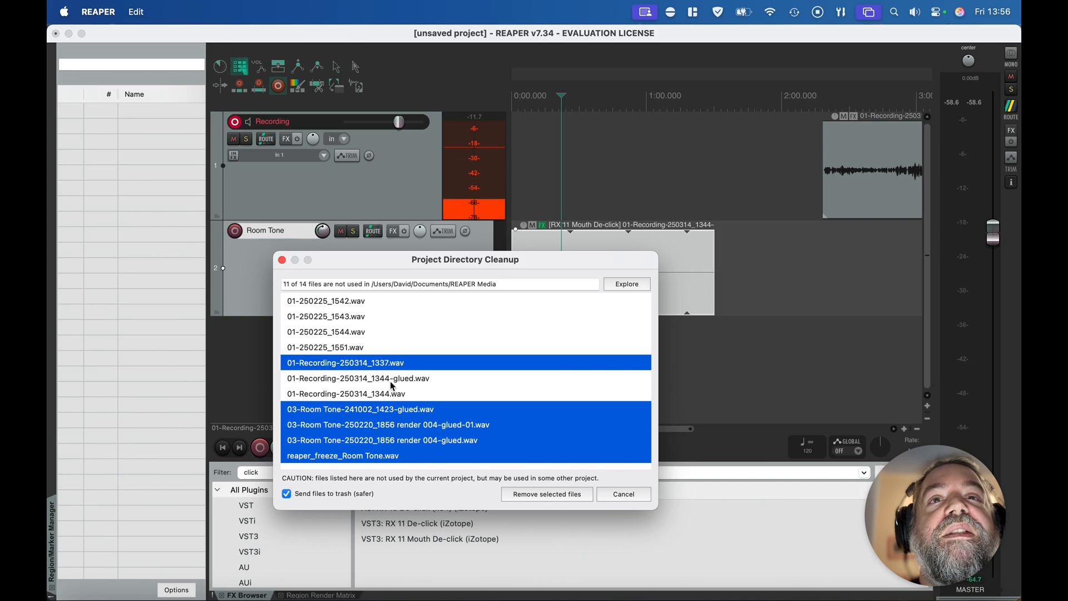
left_click(391, 364, "super")
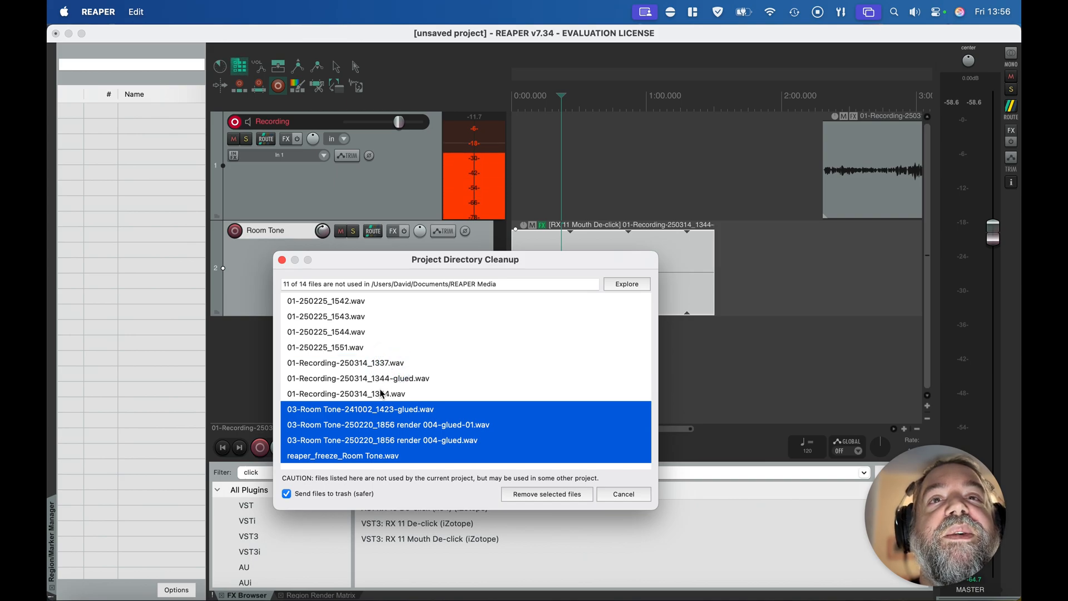
left_click(381, 393, "super")
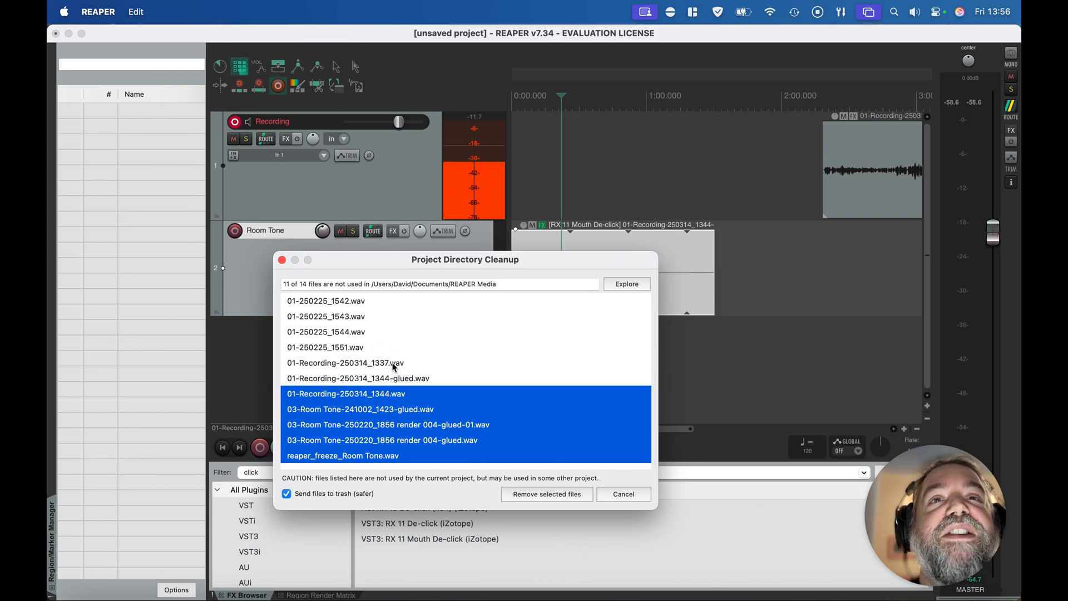
left_click(374, 348, "super")
left_click(342, 330, "super")
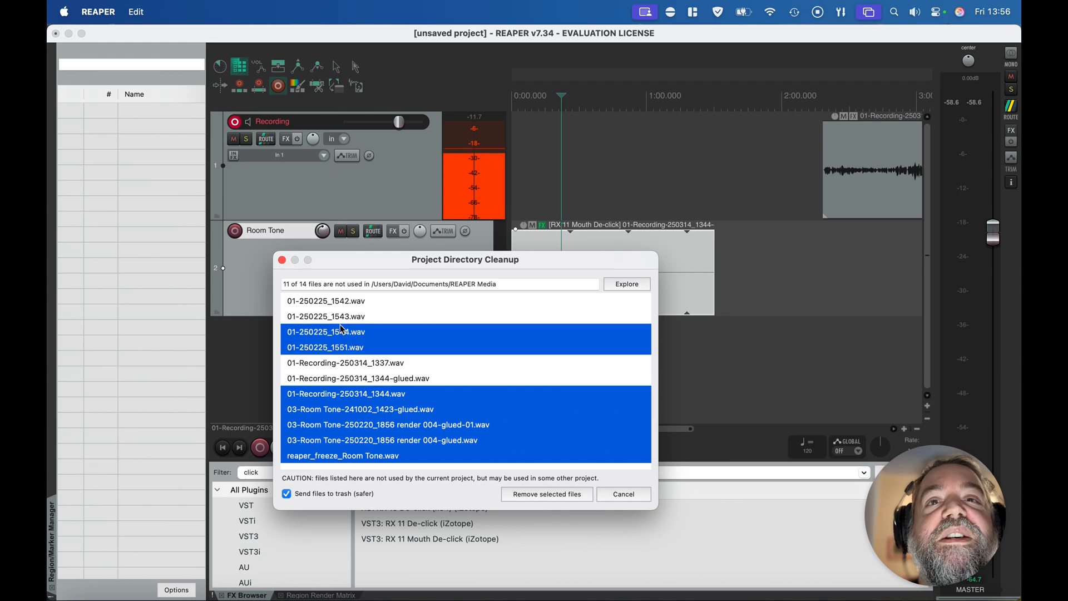
left_click(336, 316, "super")
left_click(330, 302, "super")
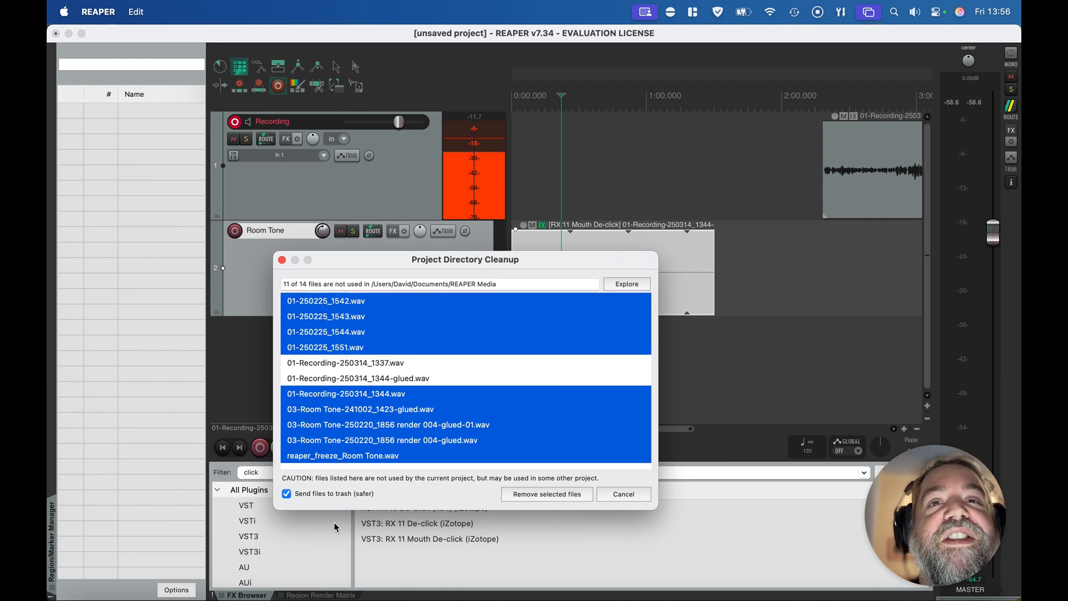
left_click(555, 499)
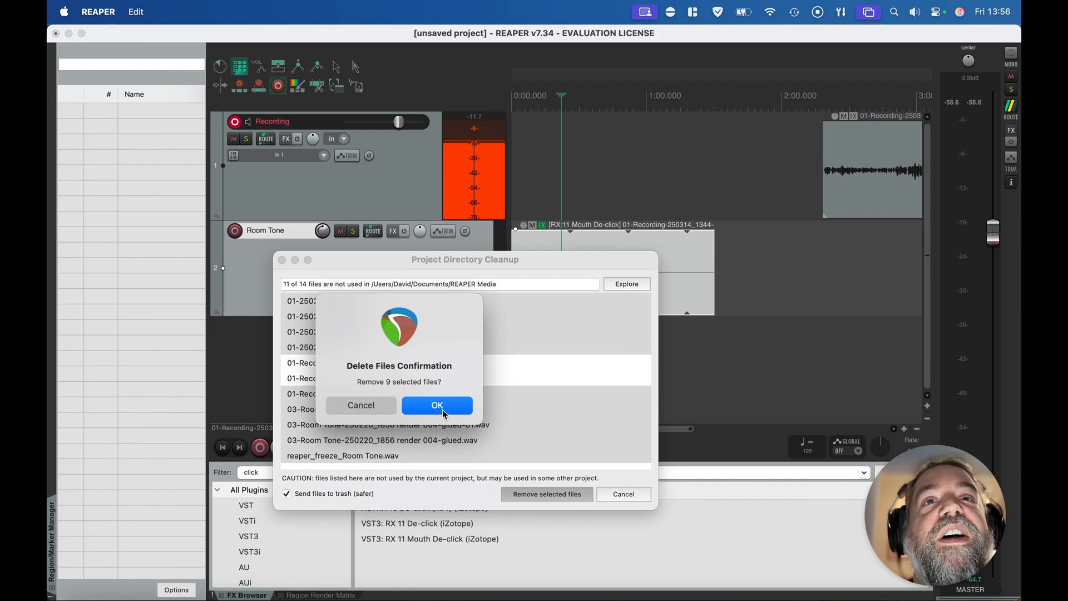
left_click(443, 411)
scroll(714, 228, "right", 5)
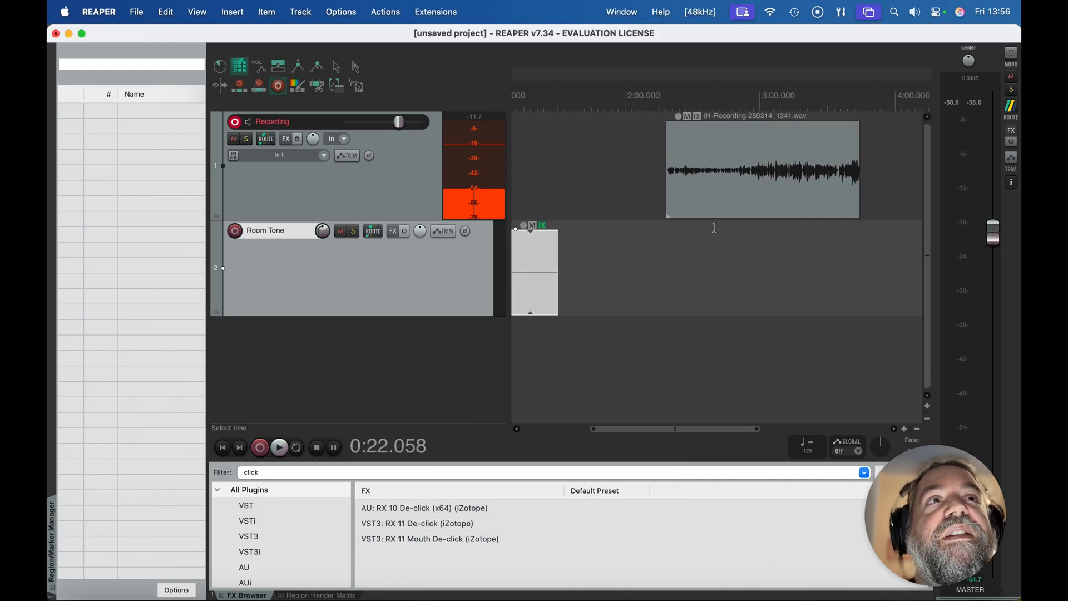
scroll(714, 228, "left", 5)
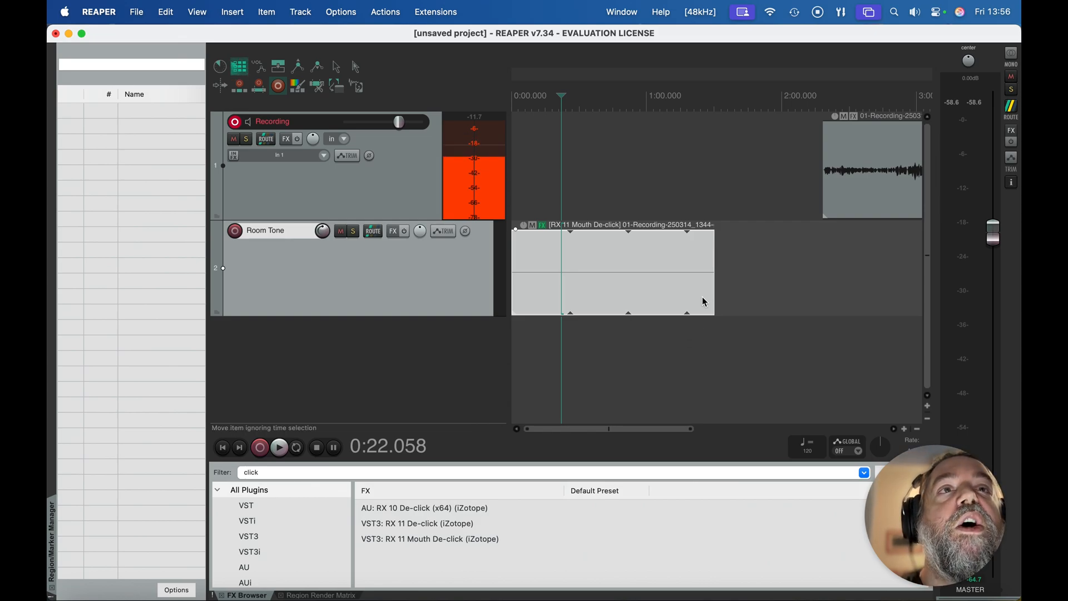
scroll(702, 296, "down", 5)
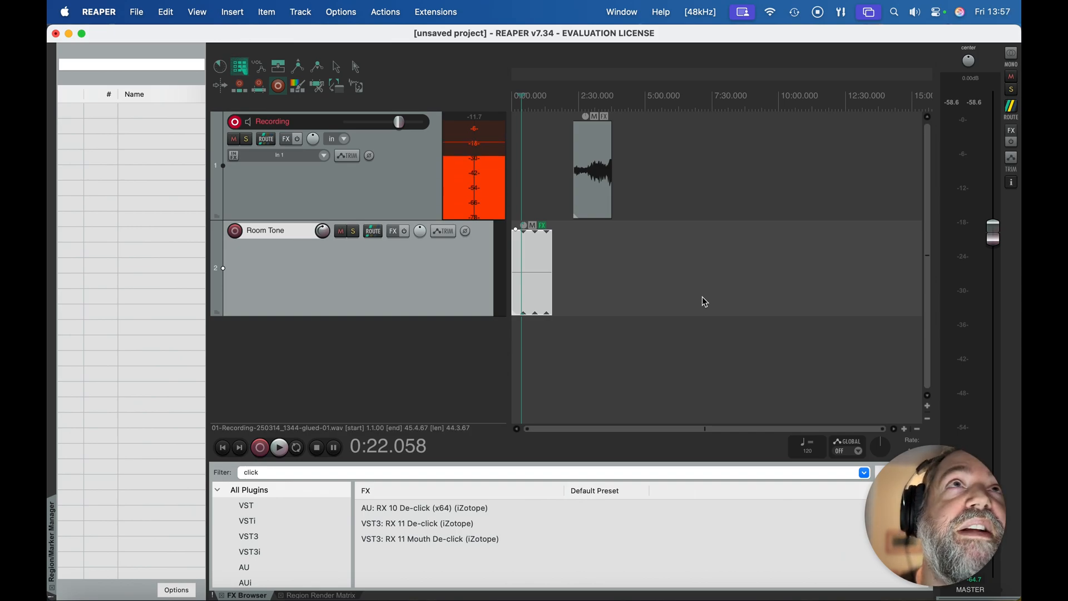
scroll(704, 302, "down", 10)
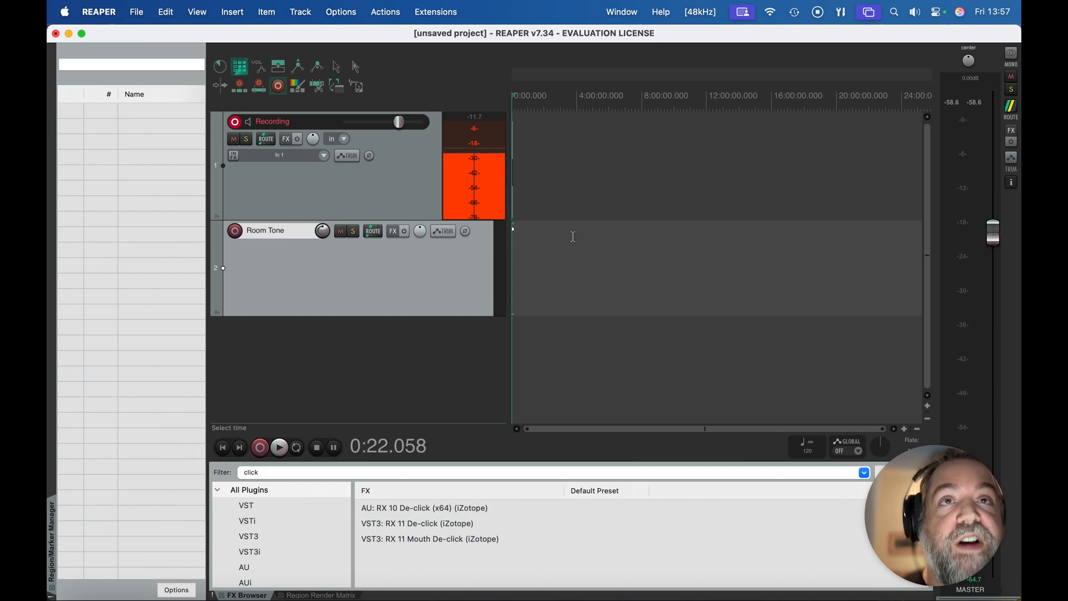
scroll(573, 236, "up", 10)
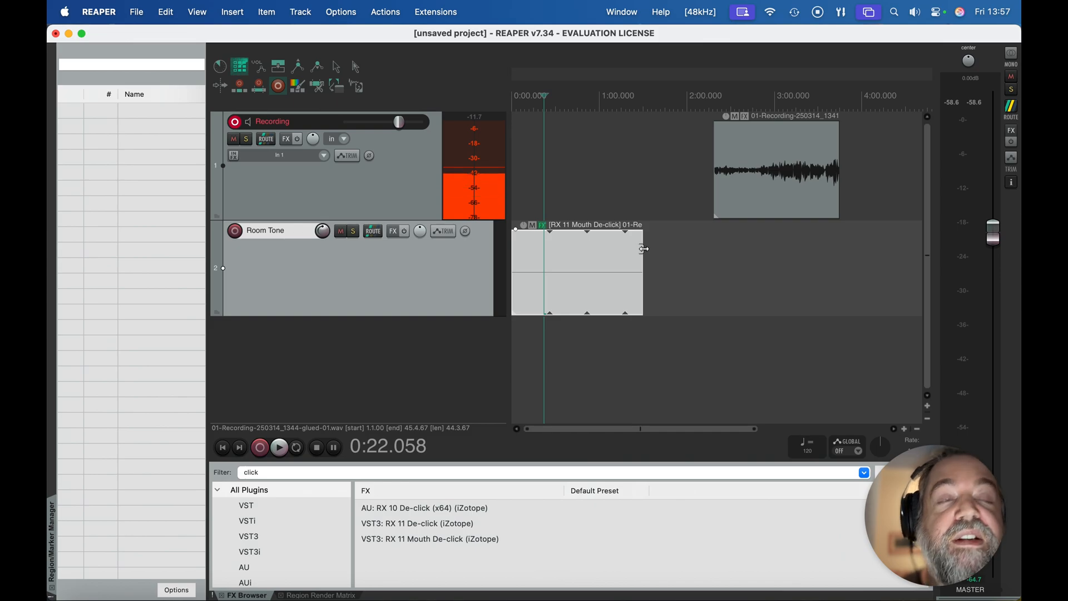
Step: Extend the looped room tone item on the Room Tone track until it ends at about 40:00:00
left_click_drag(644, 249, 865, 253)
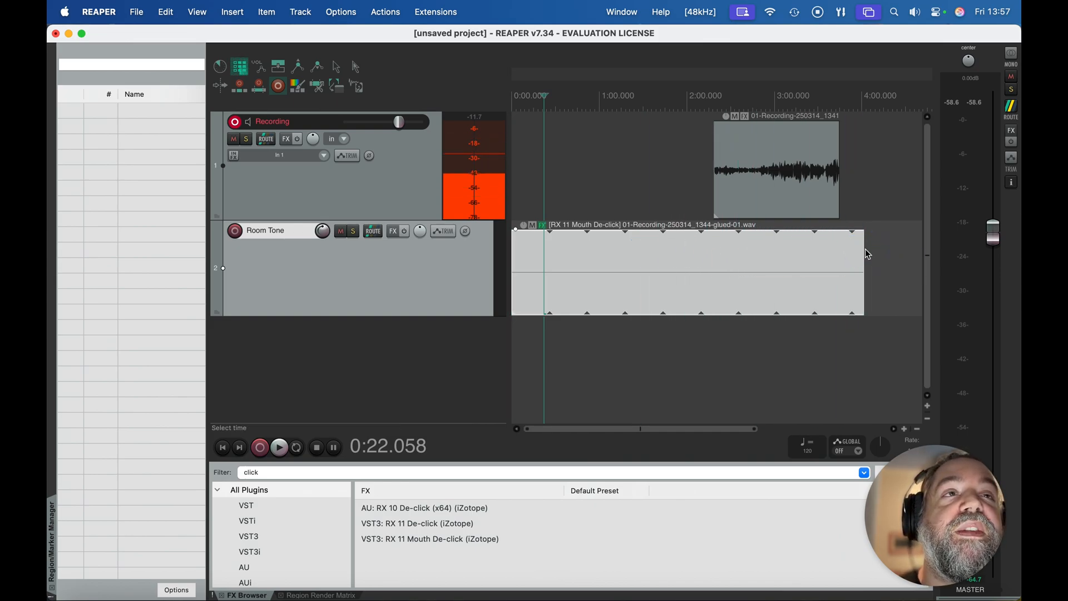
scroll(866, 251, "down", 10)
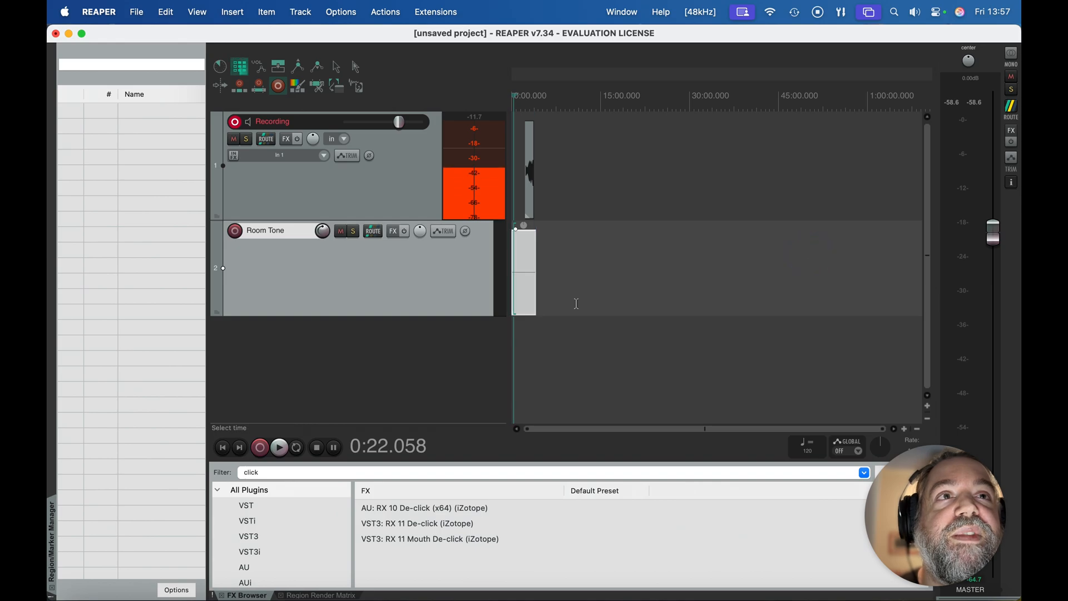
left_click_drag(536, 262, 817, 272)
scroll(817, 270, "down", 10)
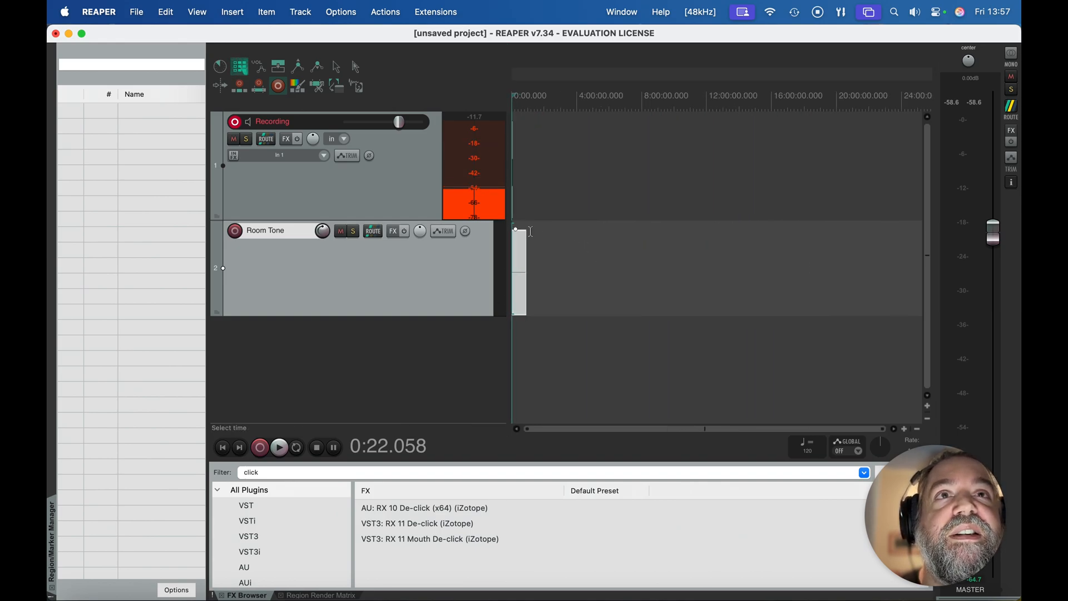
left_click_drag(524, 245, 802, 235)
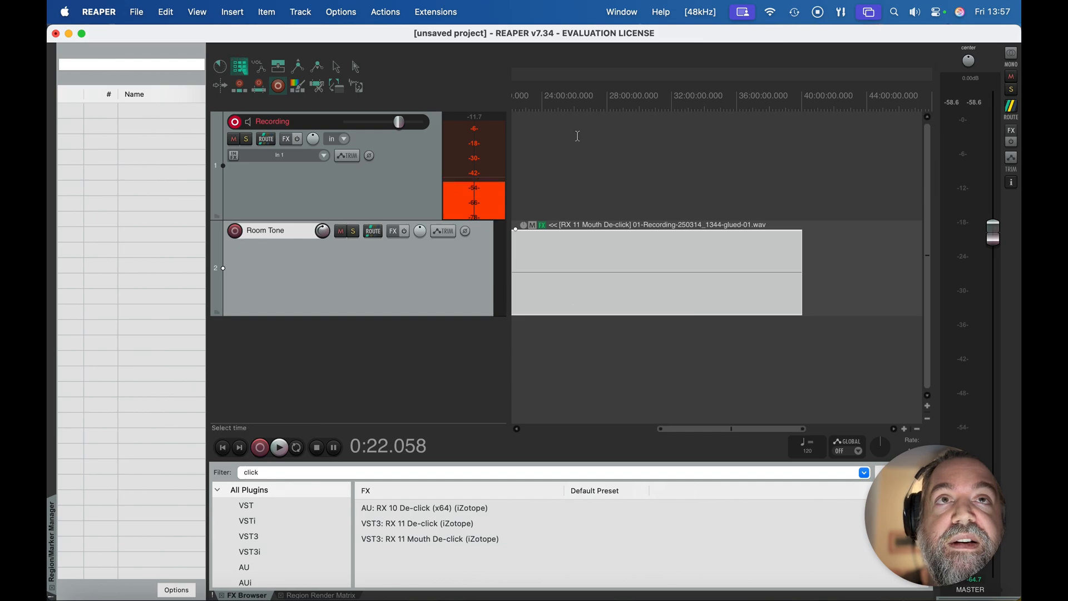
scroll(577, 135, "left", 10)
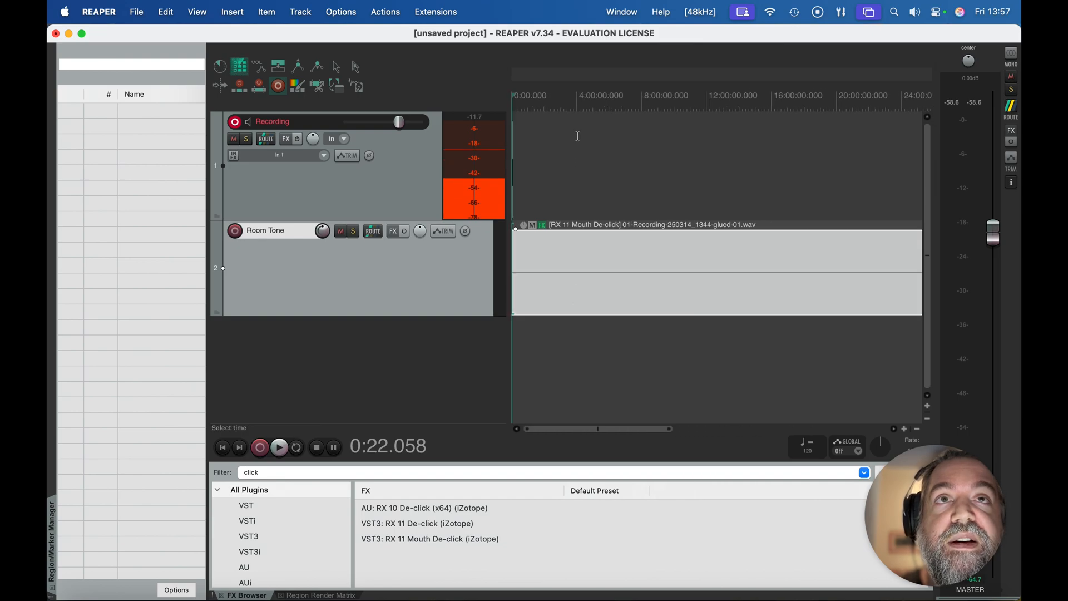
Step: Set the Recording track's track panel layout to 150%_B (DPI-translated to 200%_B)
left_click(405, 188)
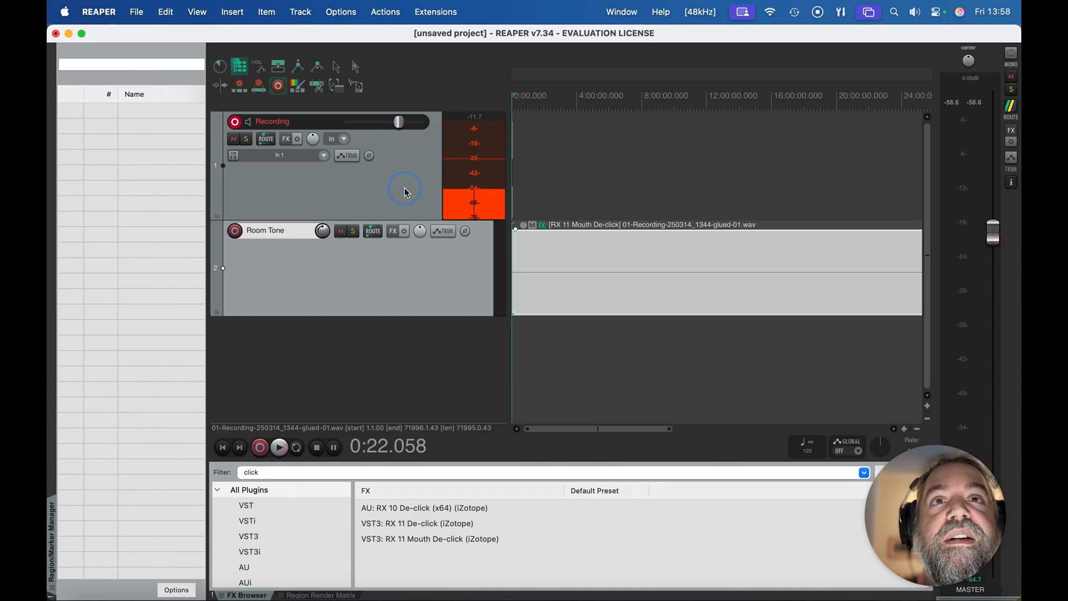
right_click(405, 188)
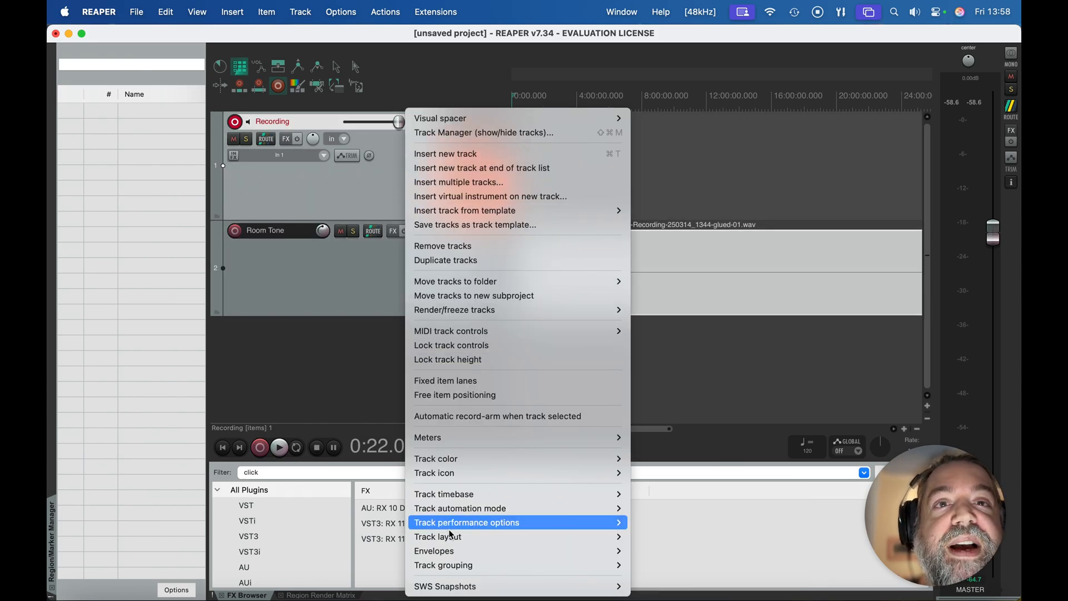
mouse_move(447, 536)
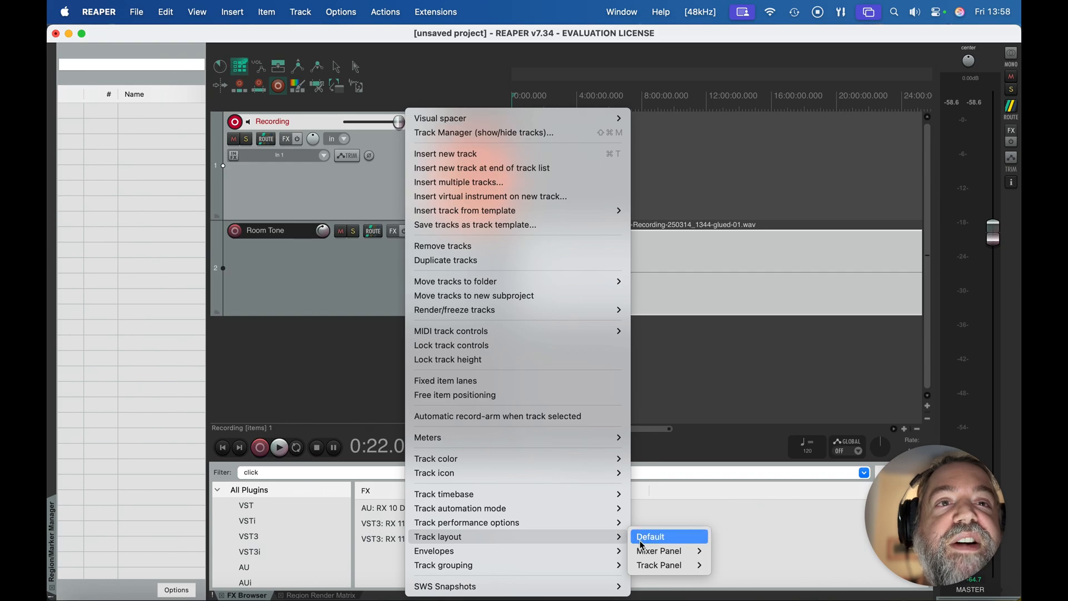
mouse_move(662, 567)
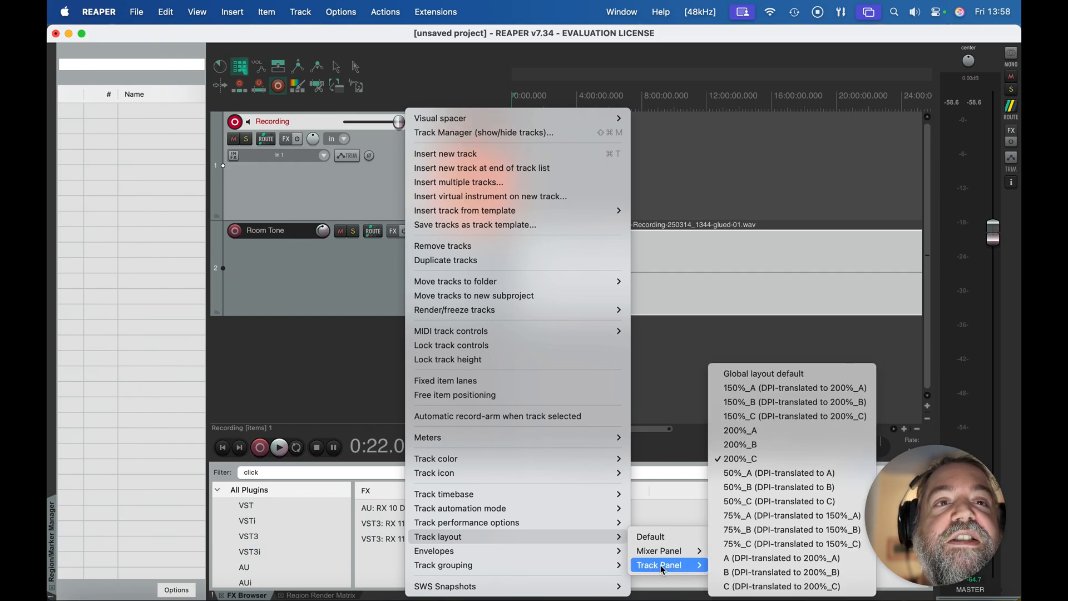
left_click(795, 401)
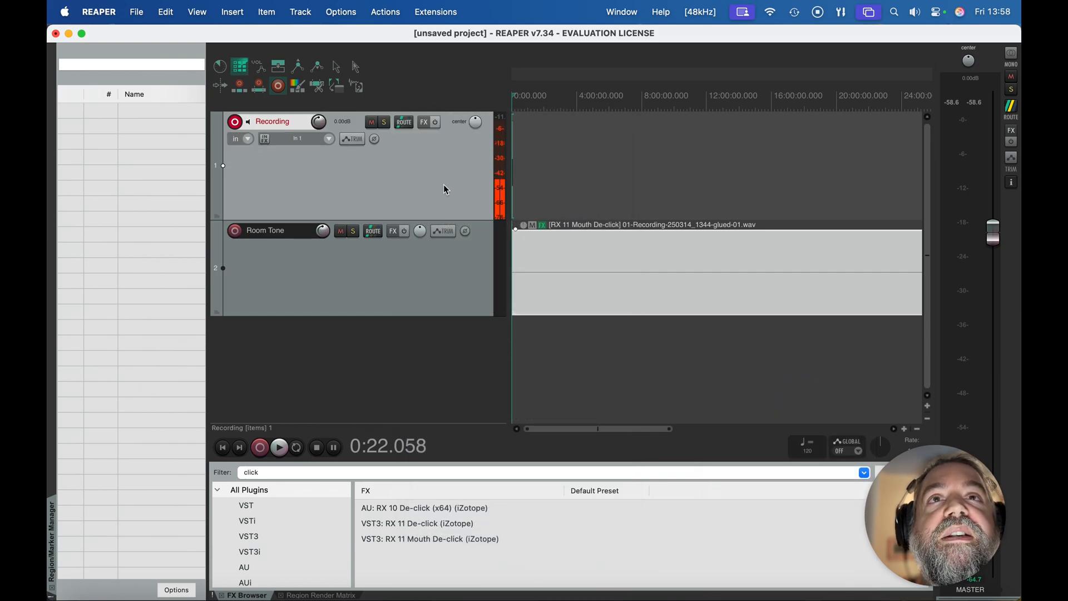
Step: Narrow the track control area, reduce the Room Tone track's height and place the edit cursor at about 0:01
left_click(496, 164)
left_click_drag(496, 164, 375, 162)
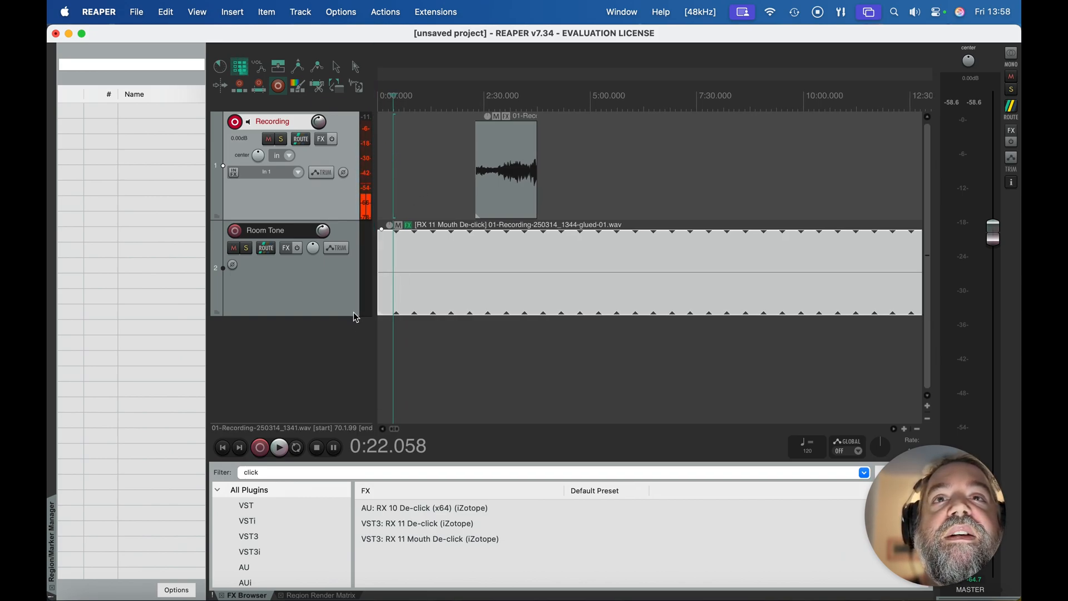
left_click_drag(353, 315, 350, 272)
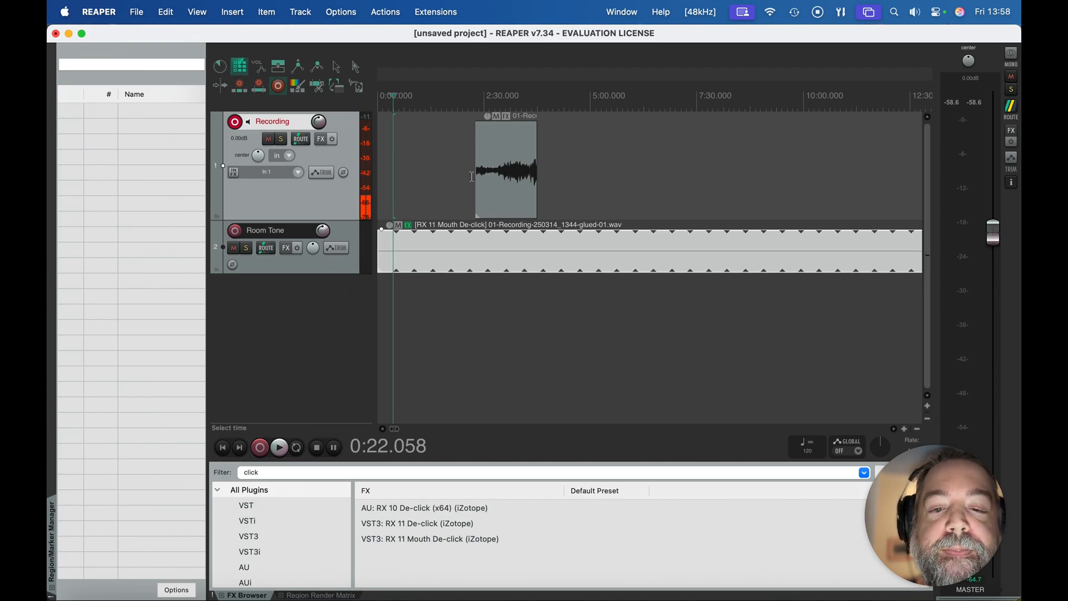
left_click(382, 141)
scroll(381, 140, "up", 5)
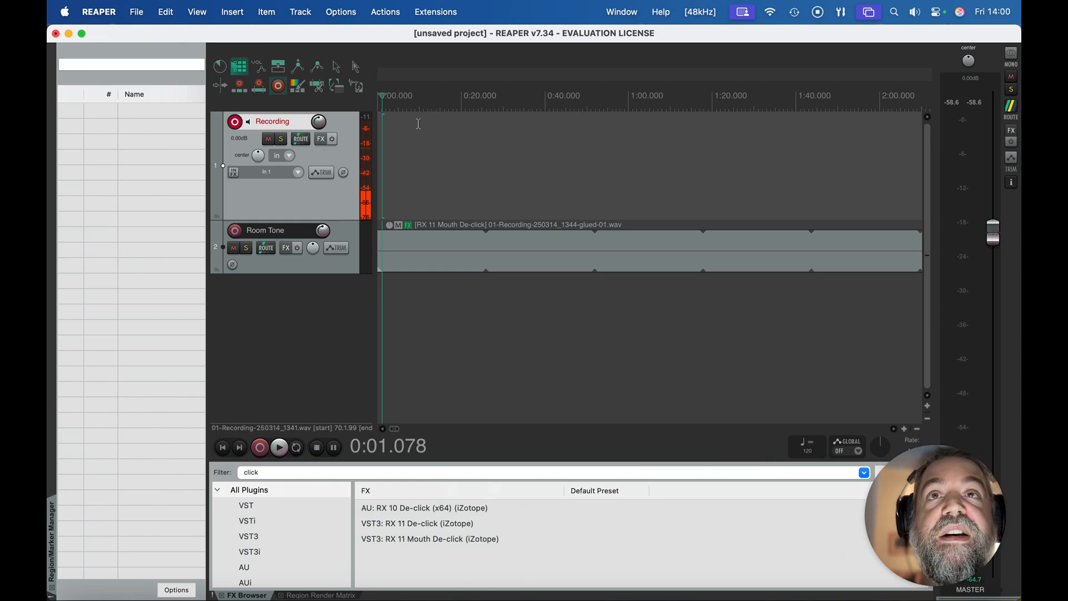
Step: Add a send from the Recording track to the Room Tone track and make it Pre-Fader (Pre-FX)
left_click(301, 139)
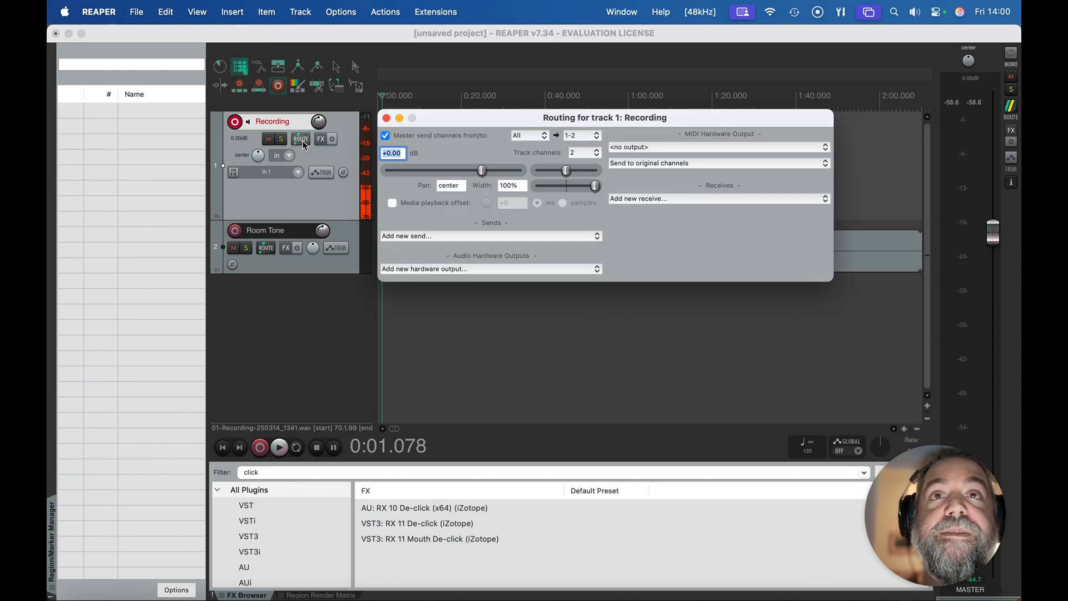
left_click(488, 237)
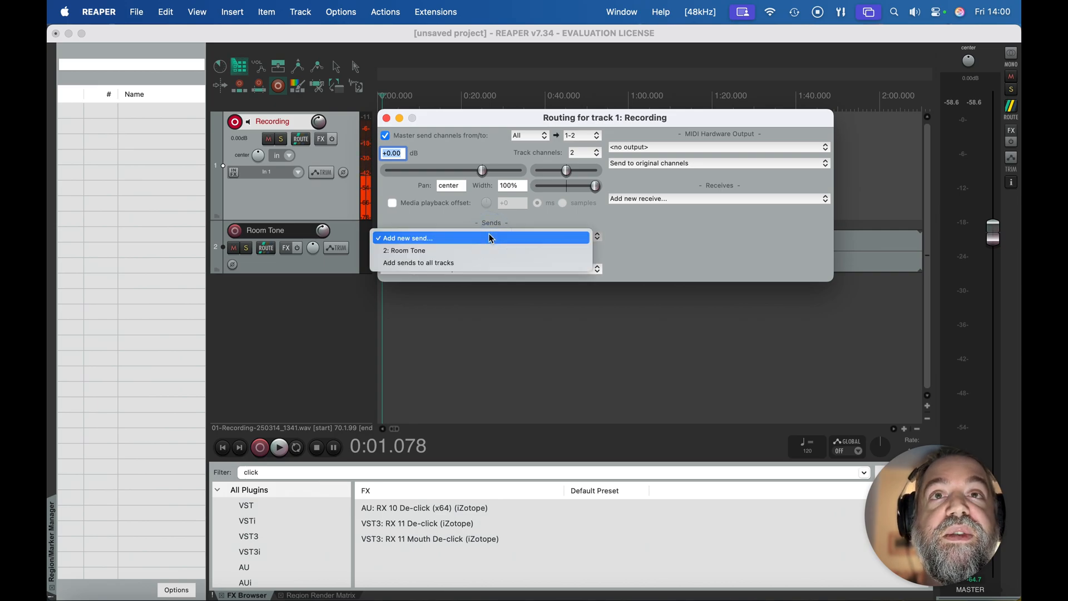
left_click(439, 250)
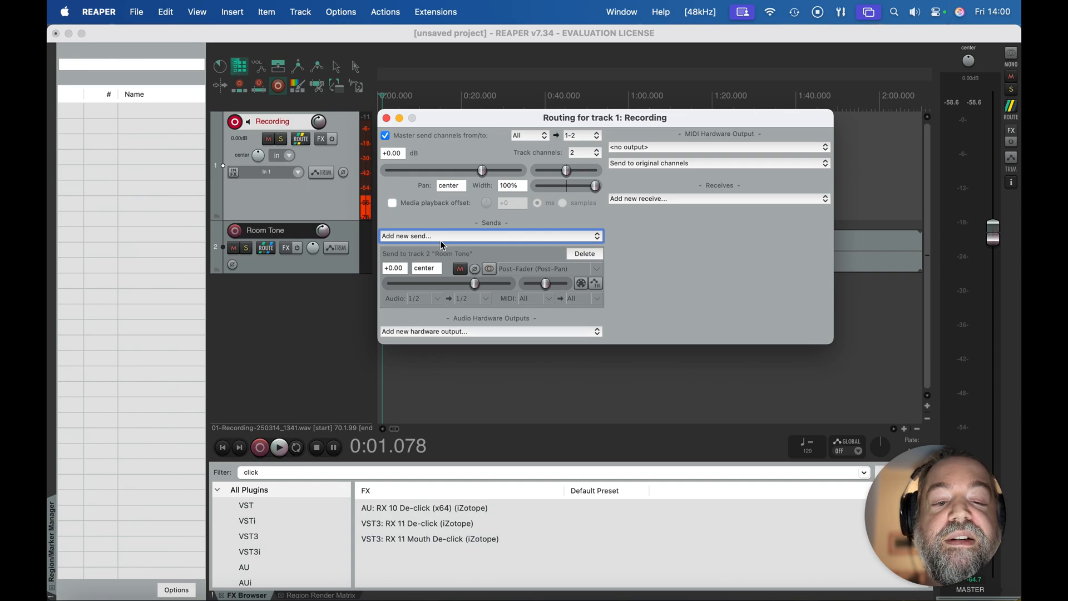
left_click(535, 268)
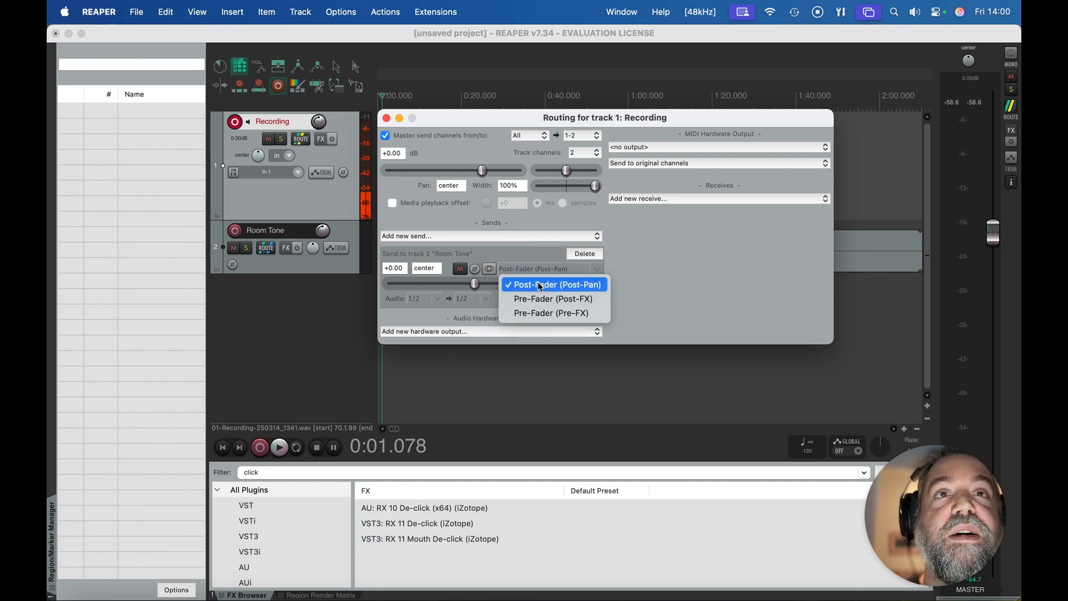
left_click(547, 313)
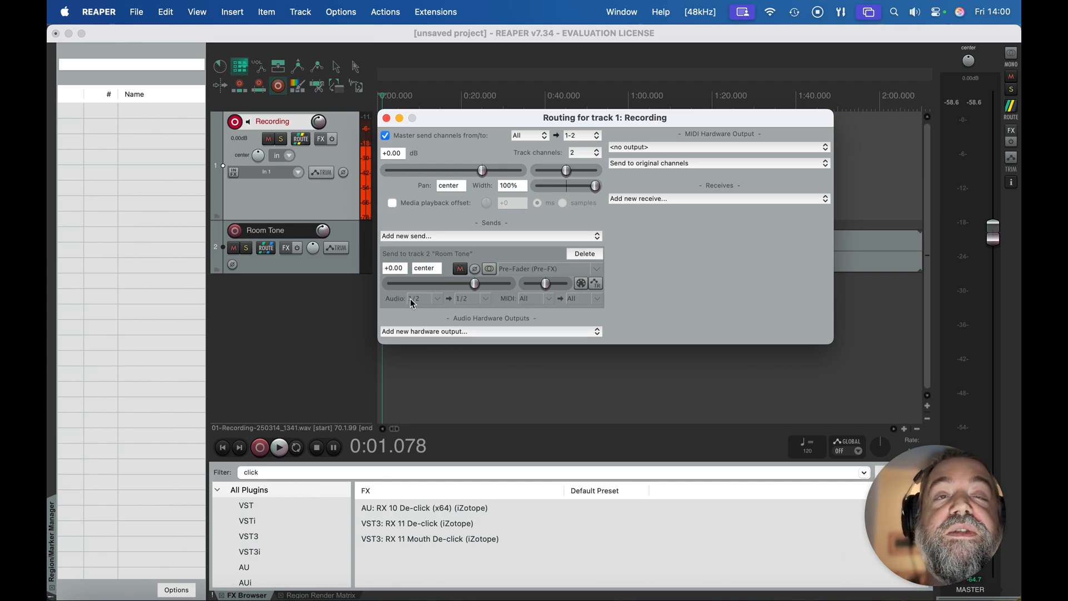
Step: Route the Room Tone send to new receiving channels 3/4 and close the Recording track's routing window
left_click(479, 299)
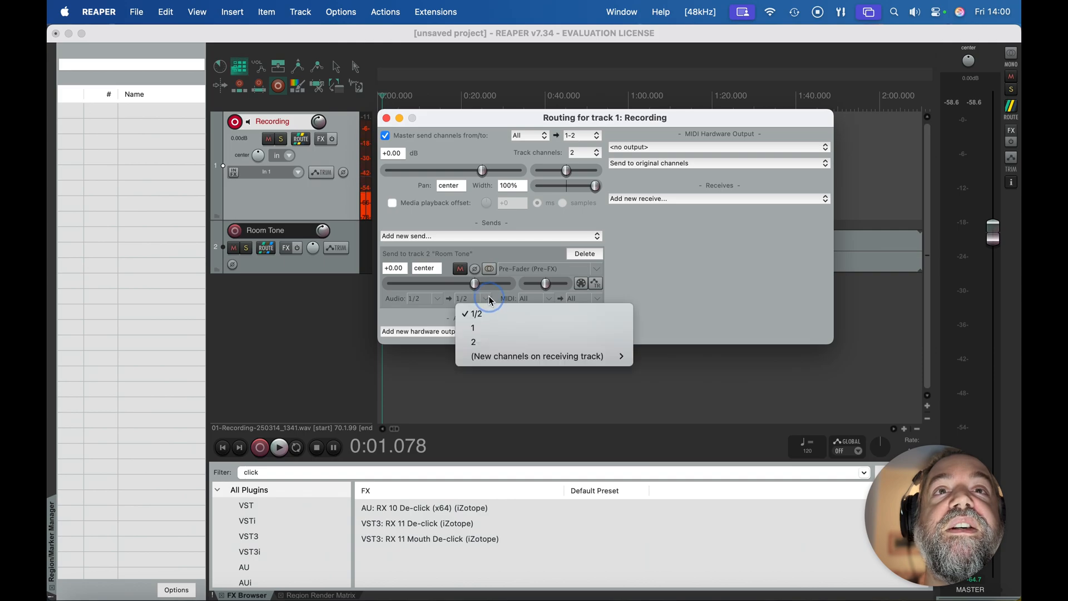
mouse_move(504, 356)
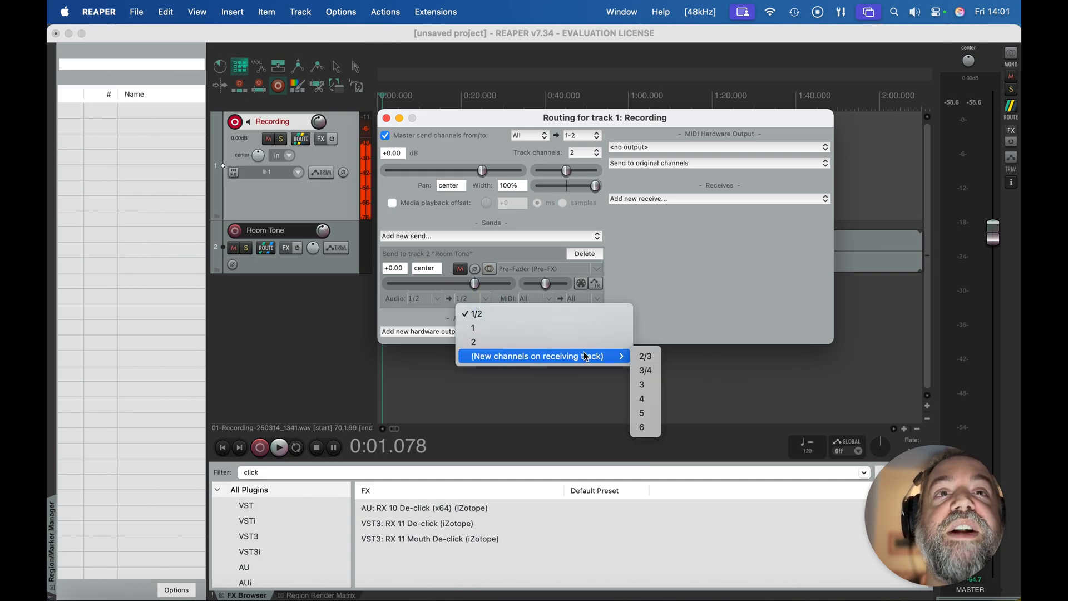
left_click(645, 370)
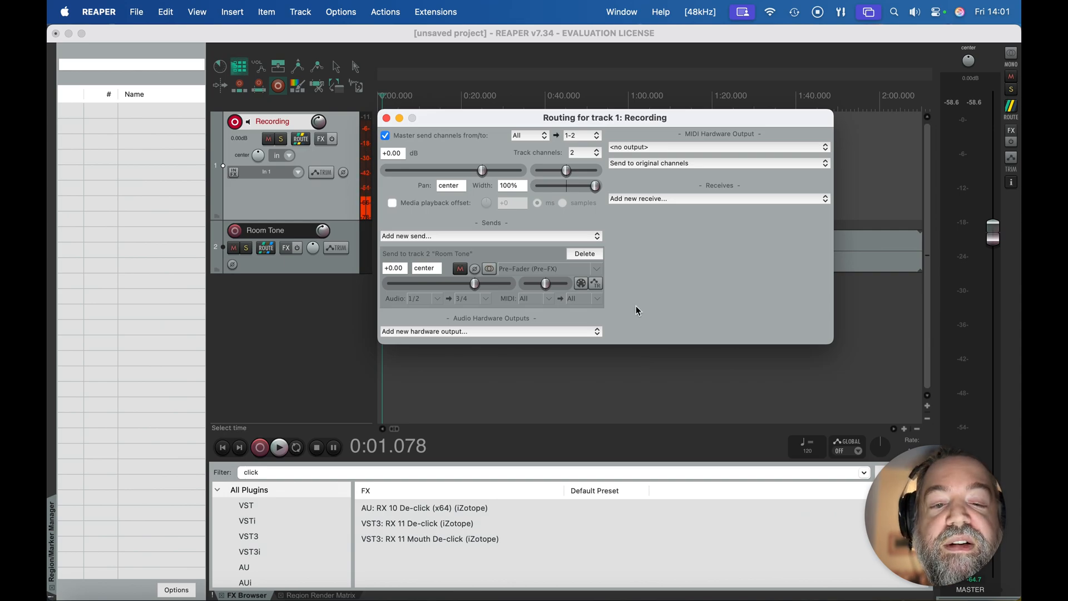
left_click(386, 117)
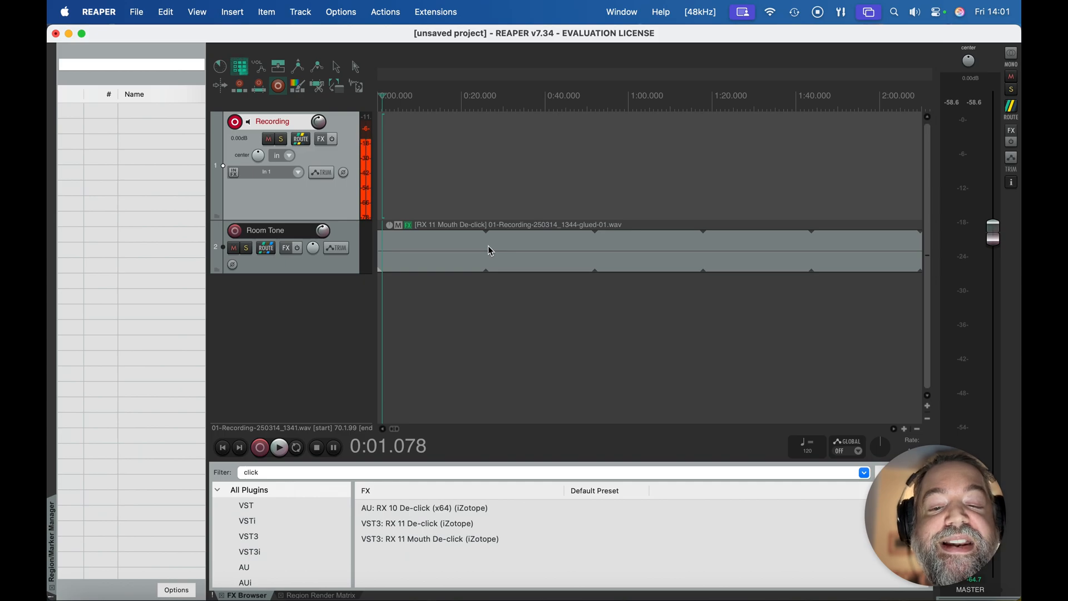
Step: Move the voice take on the Recording track earlier so that it starts at about 0:16
scroll(488, 245, "down", 5)
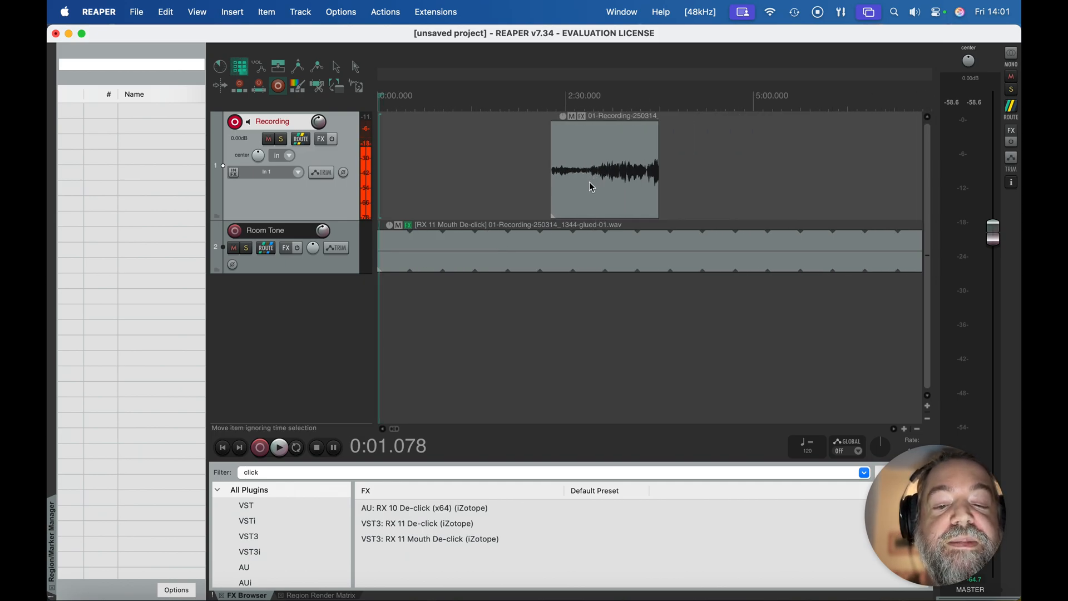
left_click_drag(591, 187, 434, 205)
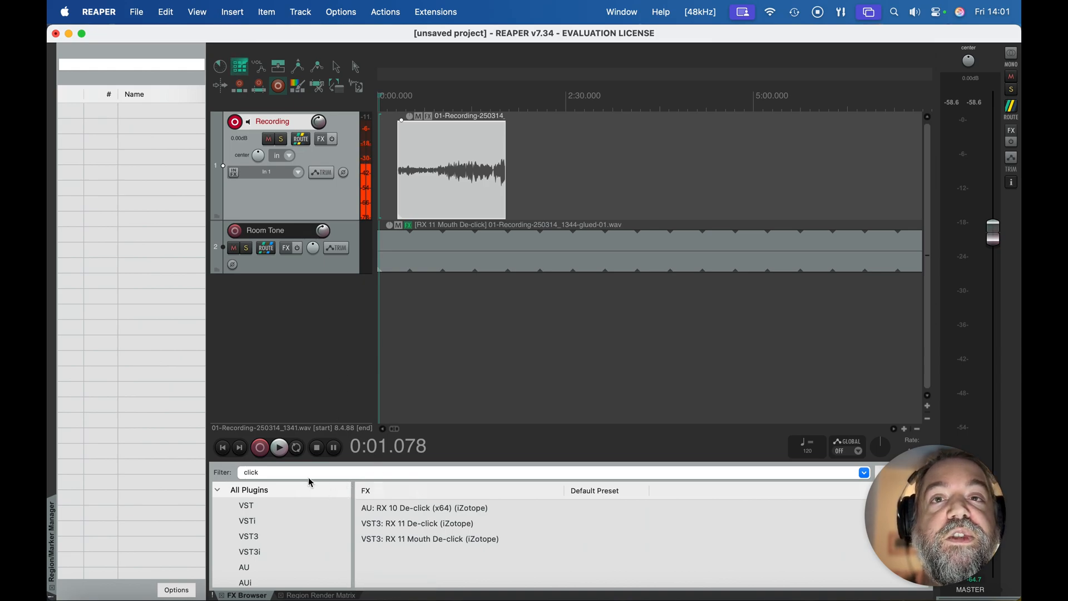
Step: Filter the effects by "gate", add ReaGate (Cockos) to the Room Tone track and close its effect window
left_click_drag(325, 472, 227, 475)
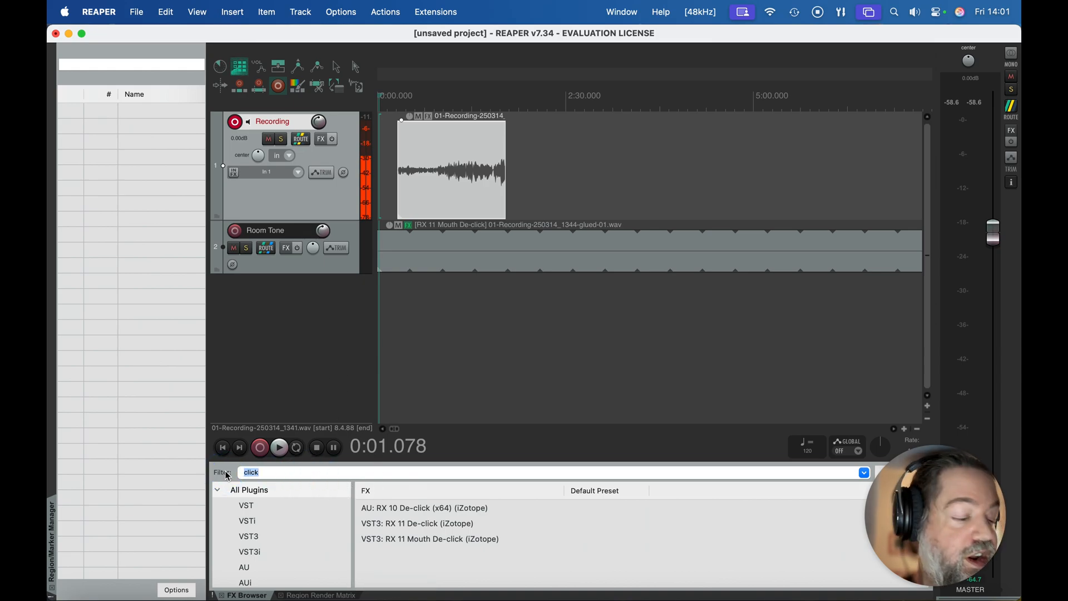
type("gate")
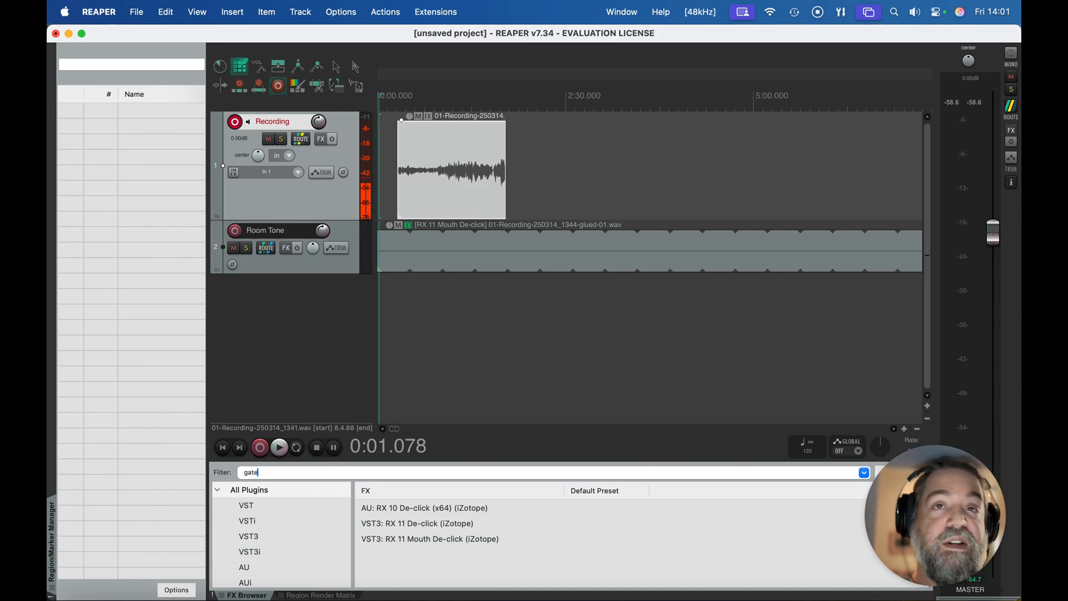
left_click_drag(383, 513, 368, 239)
left_click_drag(367, 239, 367, 239)
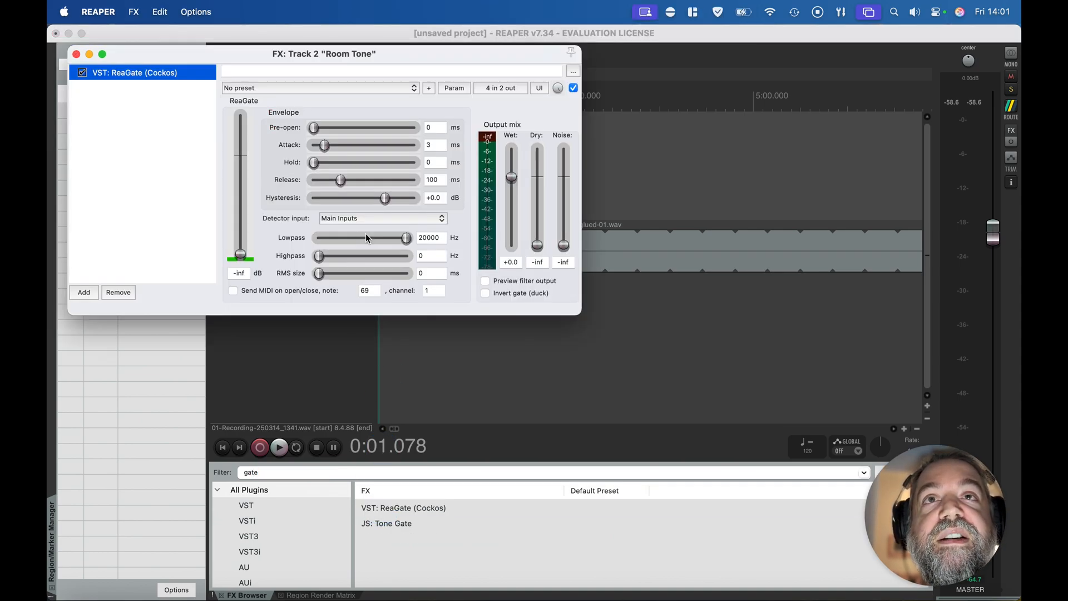
left_click(77, 54)
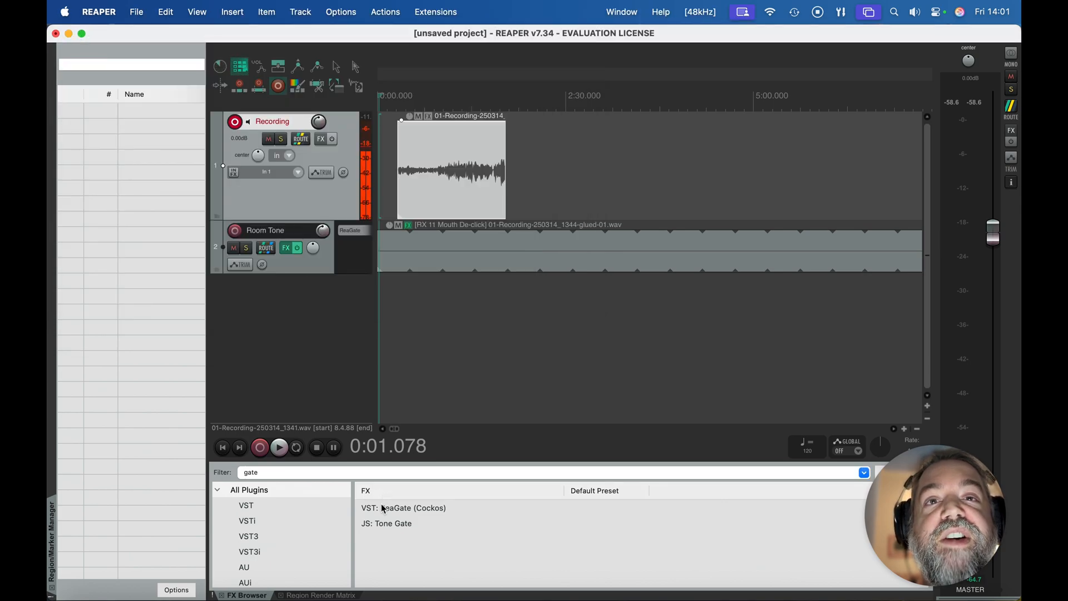
Step: Add ReaGate (Cockos) to the Recording track and raise its threshold to about -41.4 dB
left_click_drag(382, 507, 366, 136)
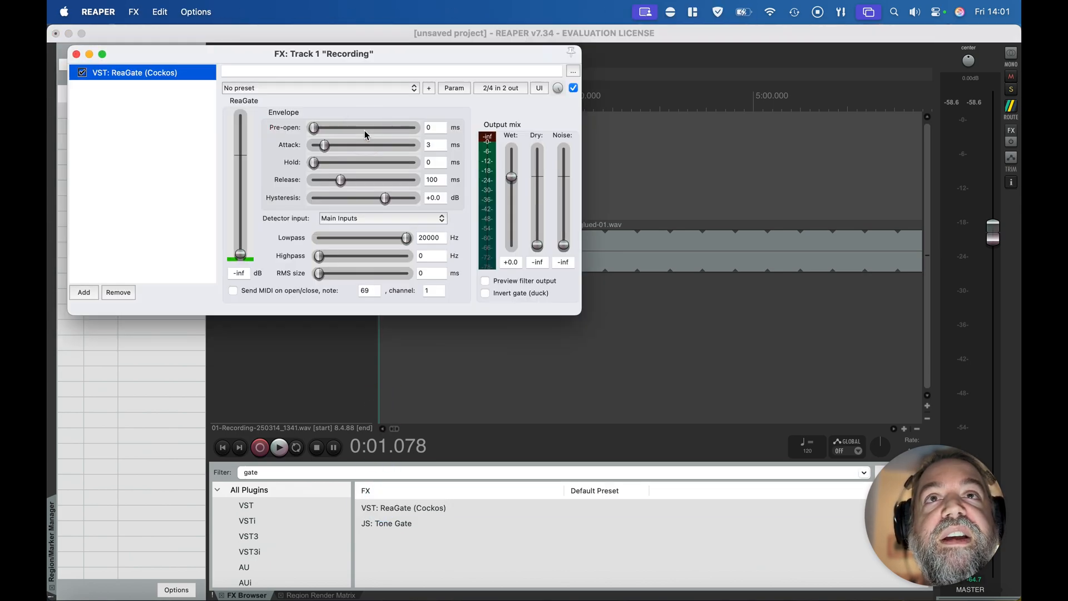
left_click_drag(262, 52, 514, 173)
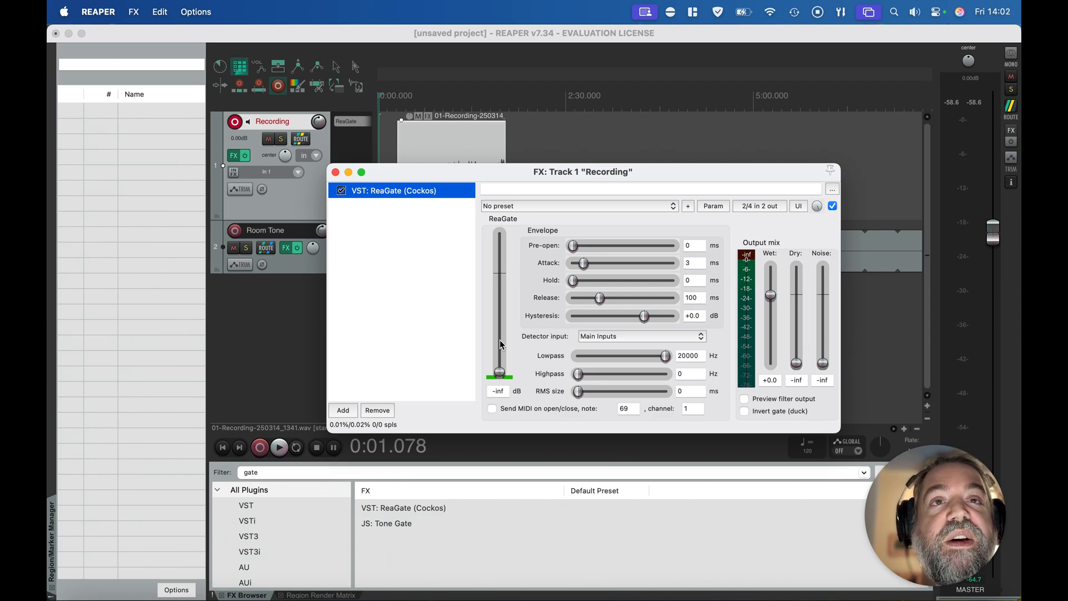
left_click_drag(500, 374, 499, 355)
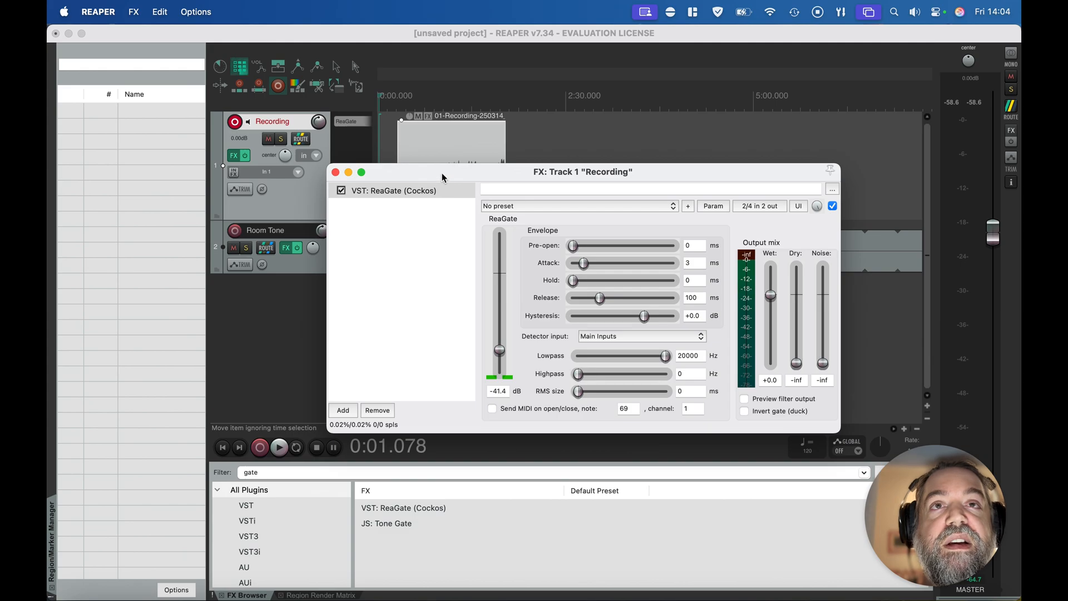
Step: Move the ReaGate window off the voice take and audition the take from about 1:27
left_click_drag(443, 176, 482, 237)
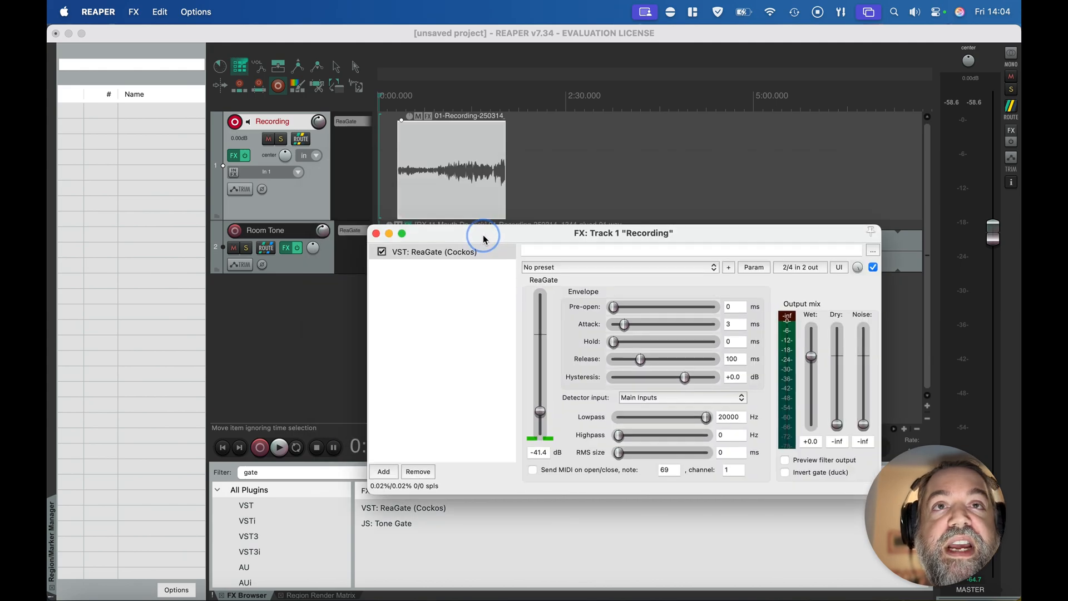
left_click(486, 157)
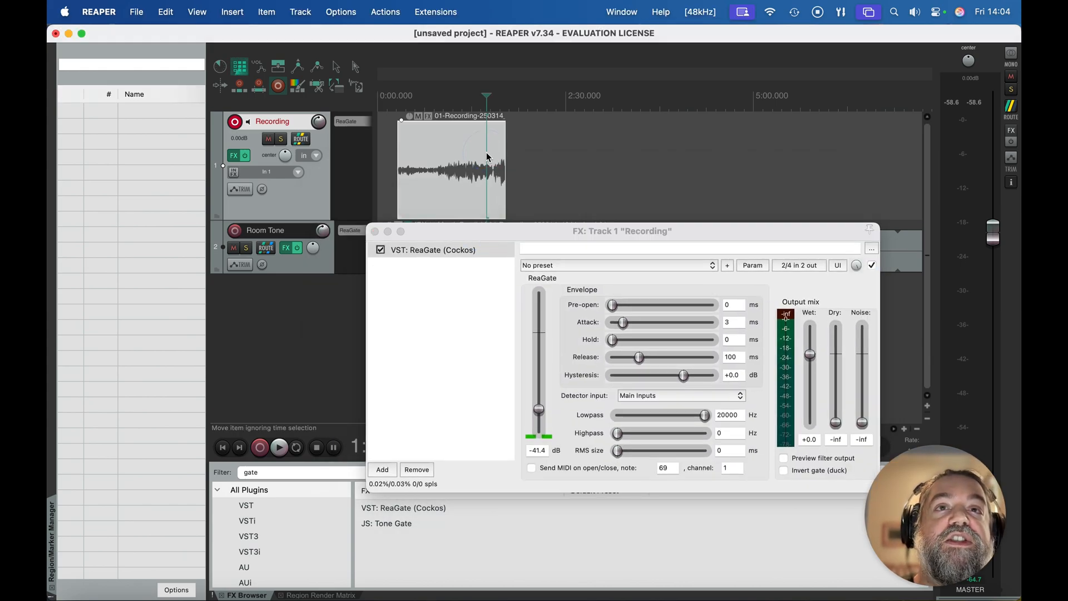
scroll(486, 157, "up", 3)
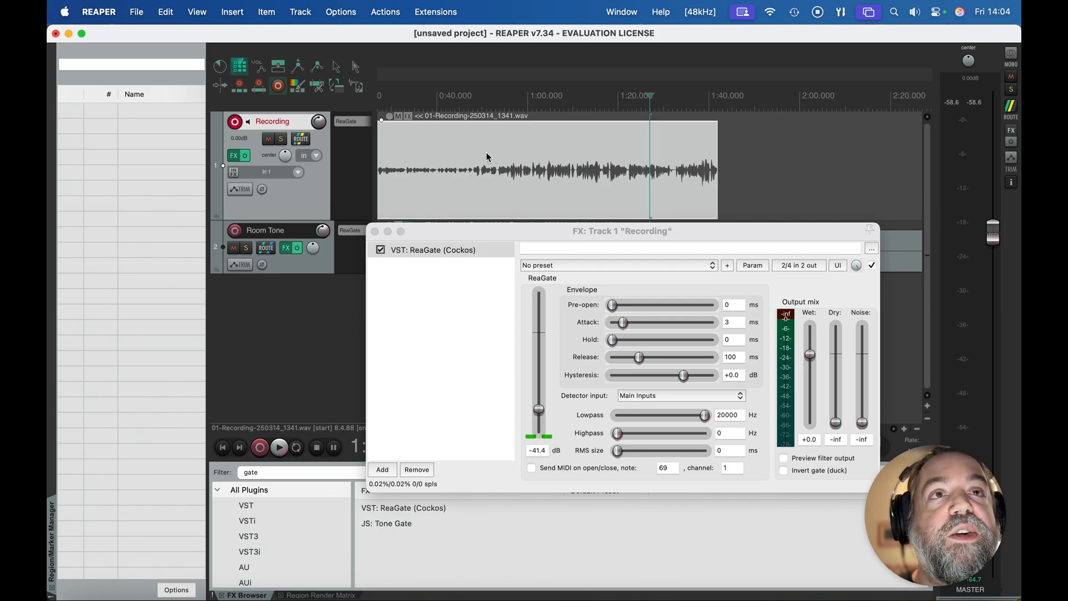
scroll(487, 156, "right", 2)
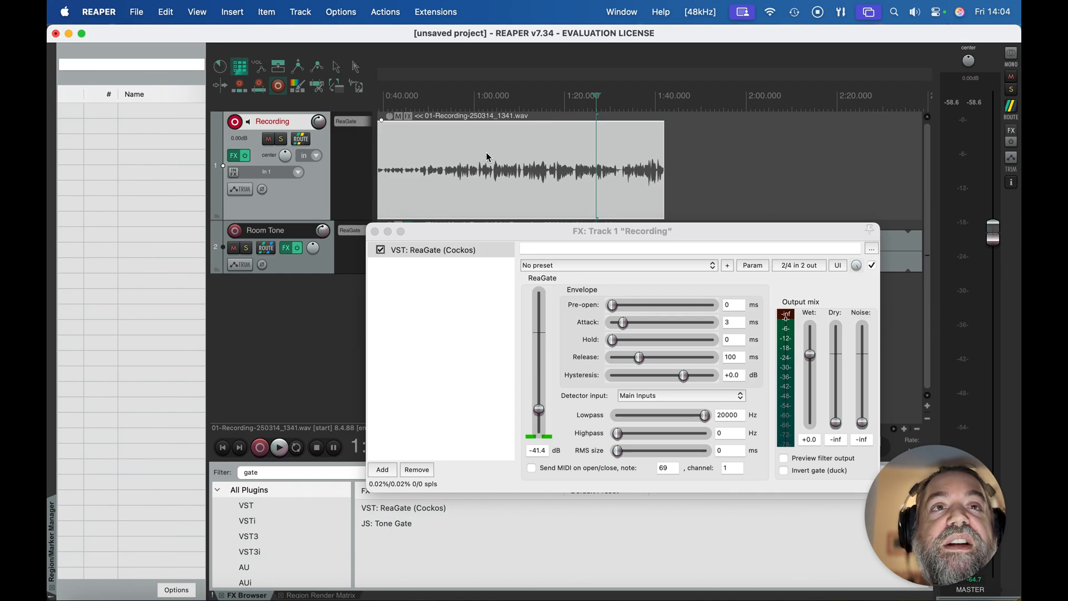
scroll(651, 194, "up", 7)
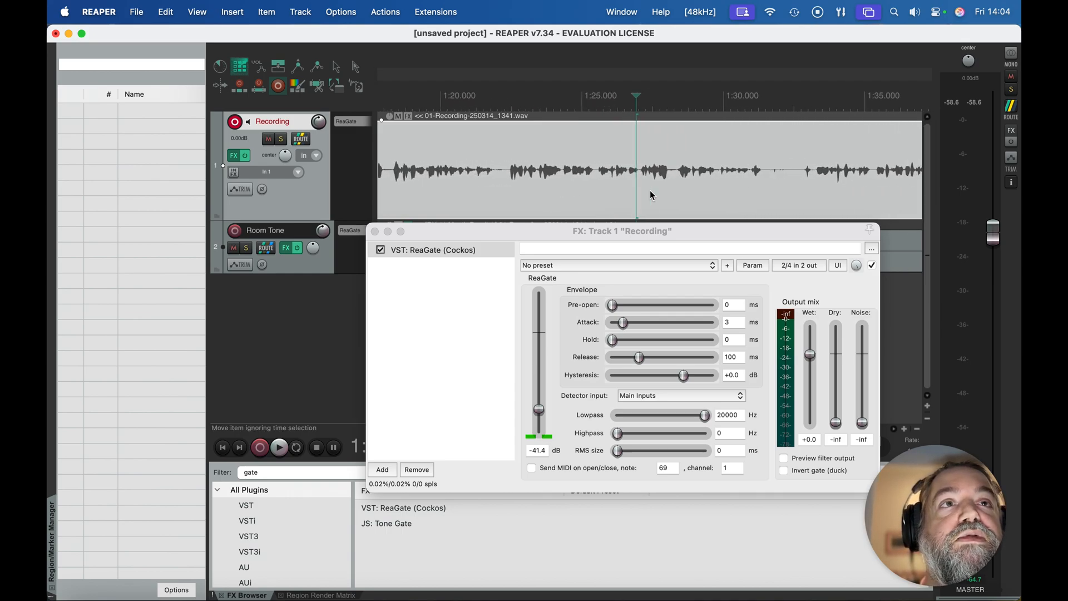
scroll(651, 195, "right", 1)
key("space")
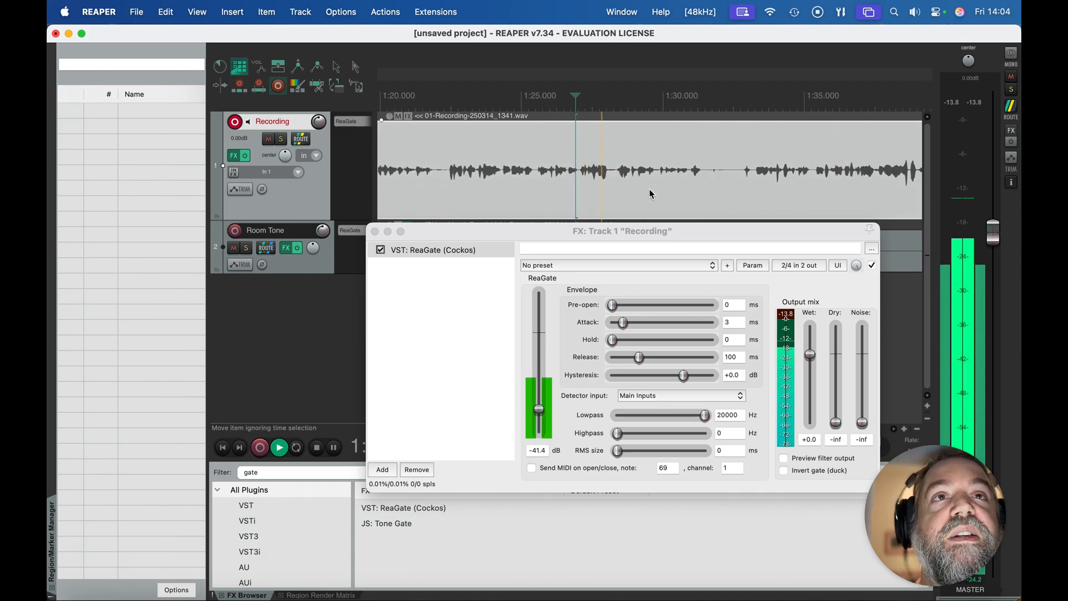
key("space")
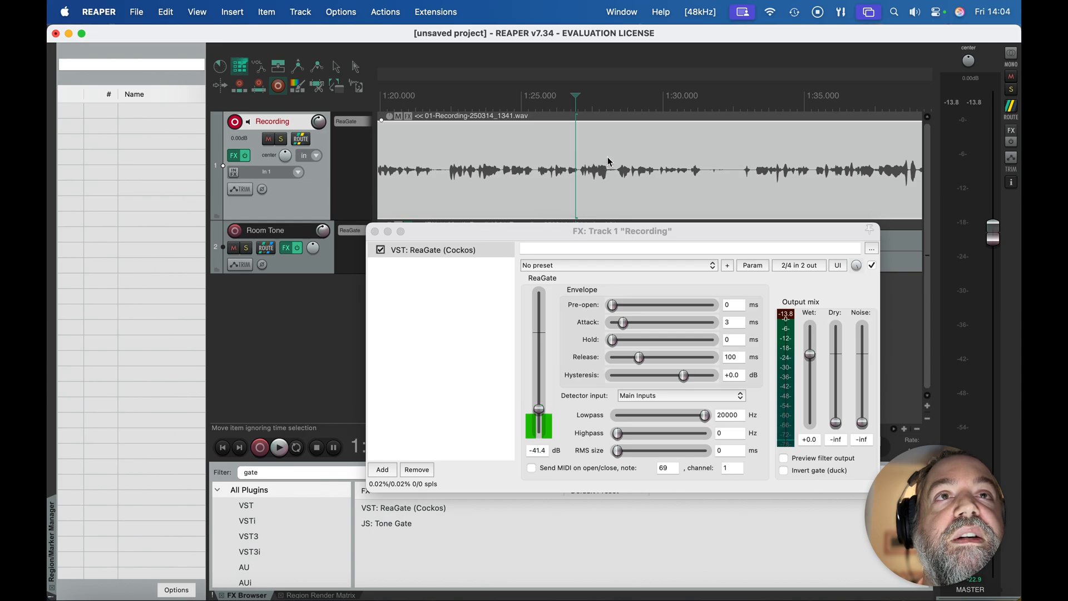
Step: Find the short pause in the voice take at about 1:28, make a time selection over it and play it with repeat enabled
left_click(609, 161)
key("space")
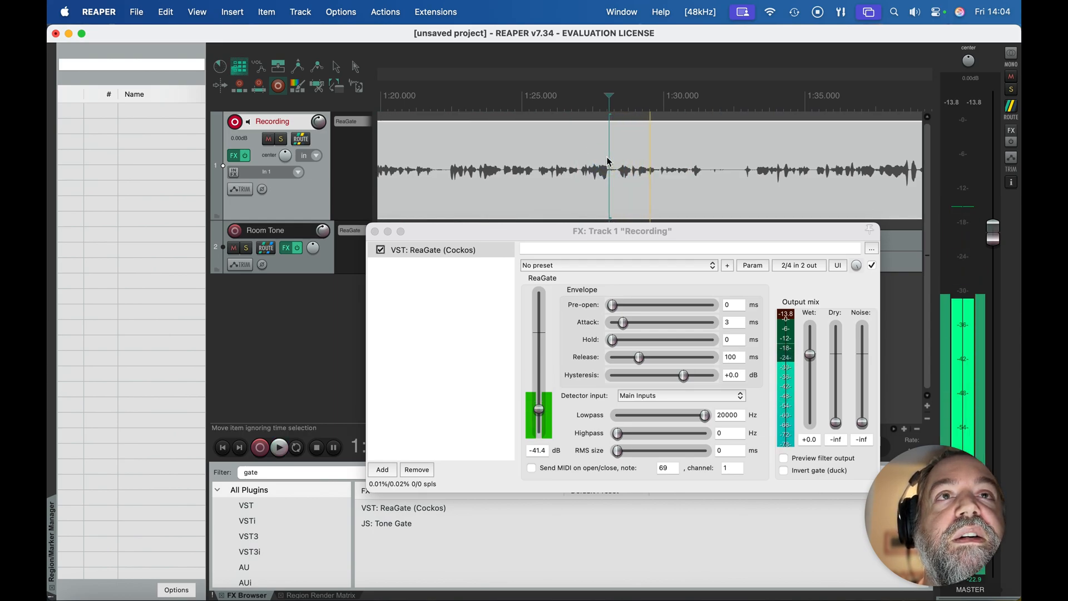
scroll(623, 170, "up", 2)
key("space")
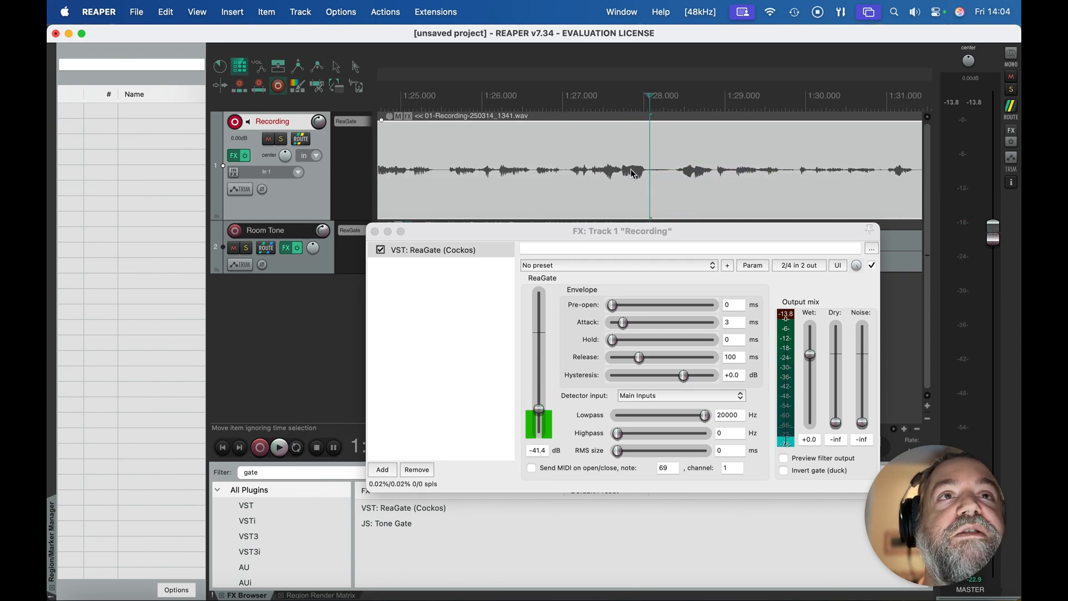
left_click(646, 162)
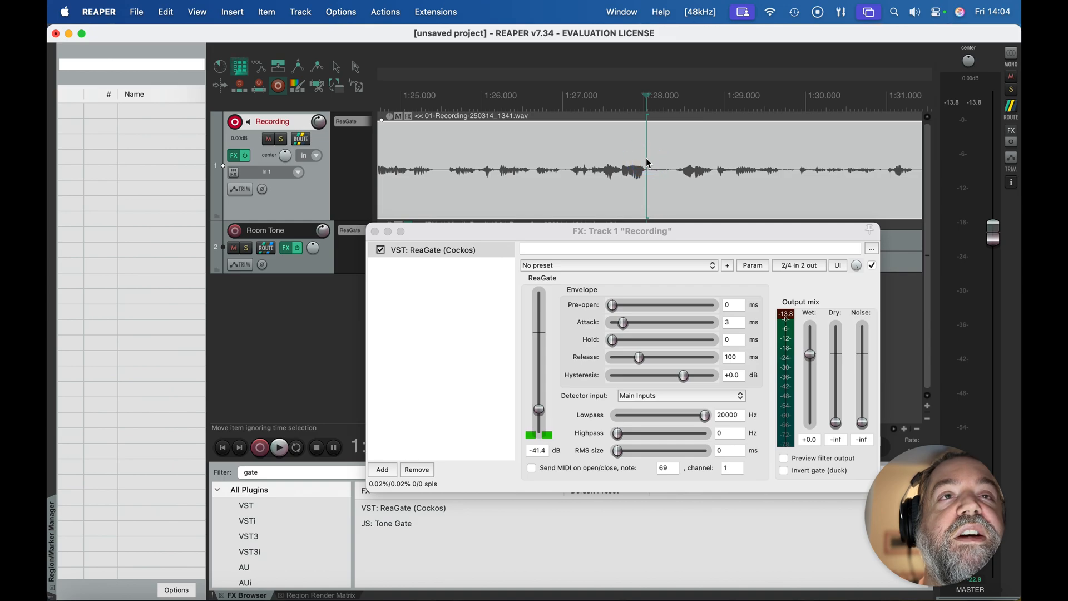
left_click_drag(648, 163, 676, 195)
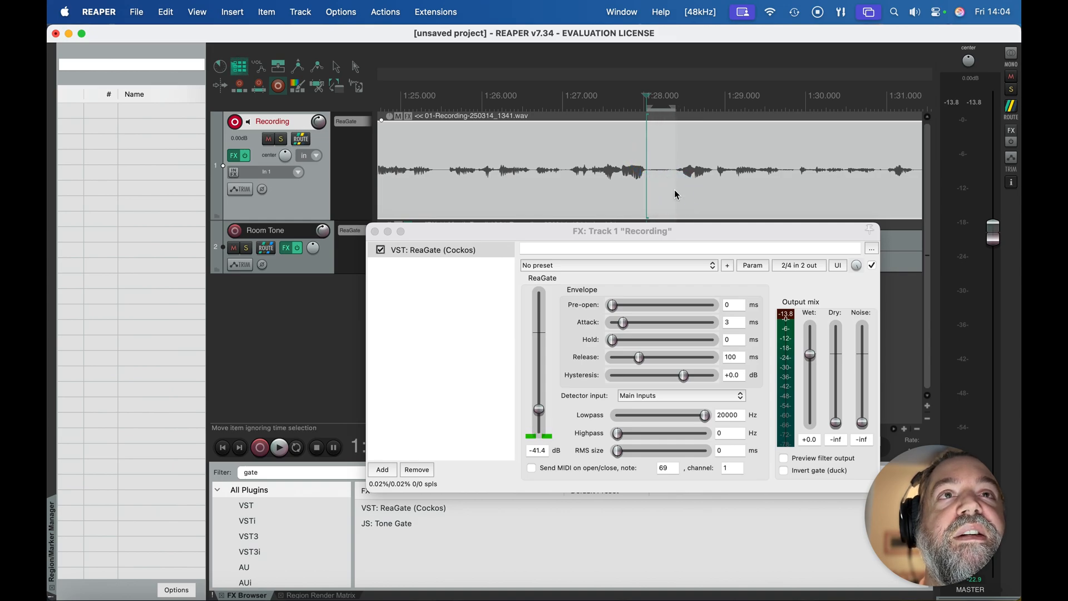
left_click(298, 448)
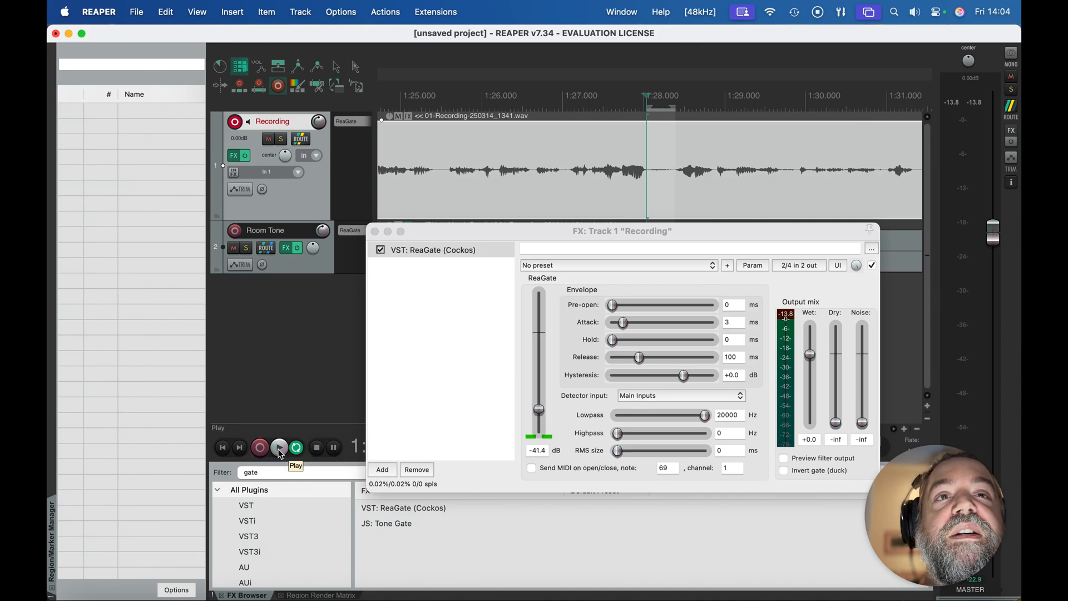
left_click(279, 449)
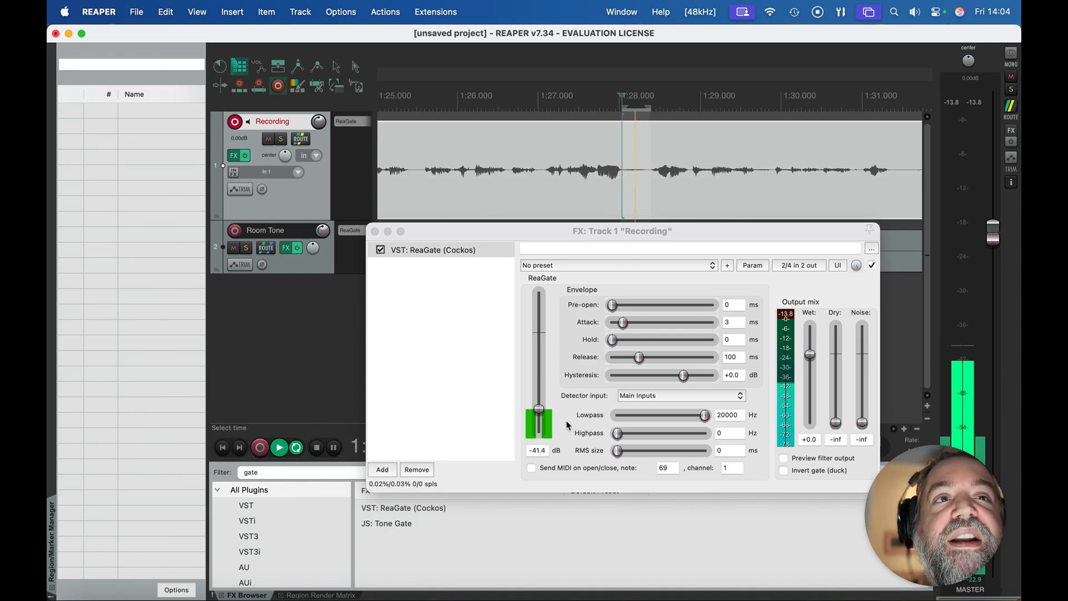
Step: Set the Recording track's ReaGate threshold to -36 dB while the pause loops, and stop playback
left_click(540, 409)
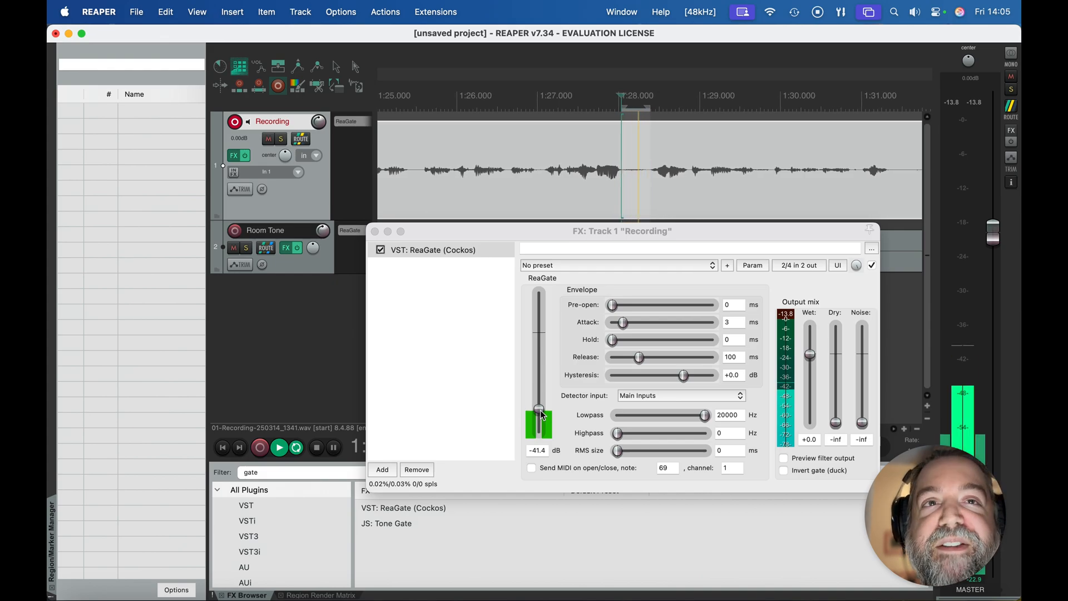
left_click_drag(540, 411, 539, 406)
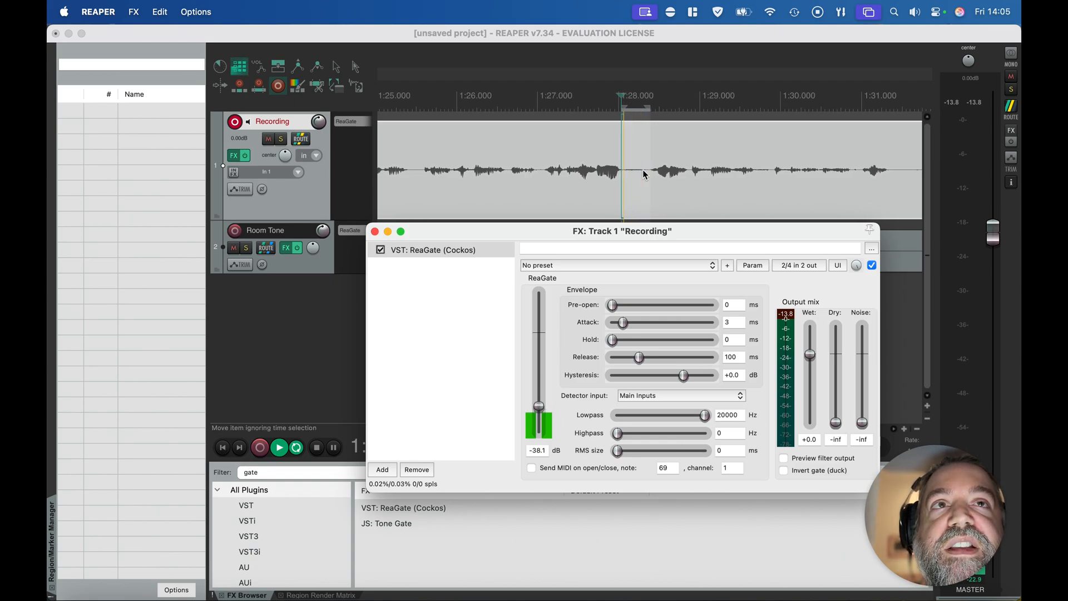
left_click(542, 404)
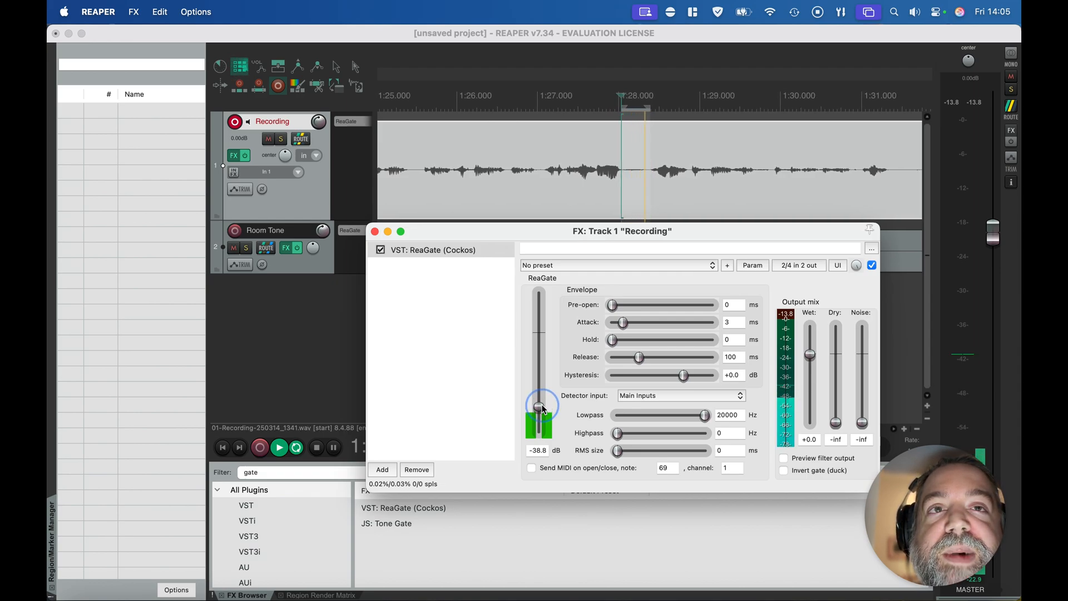
left_click_drag(541, 405, 543, 403)
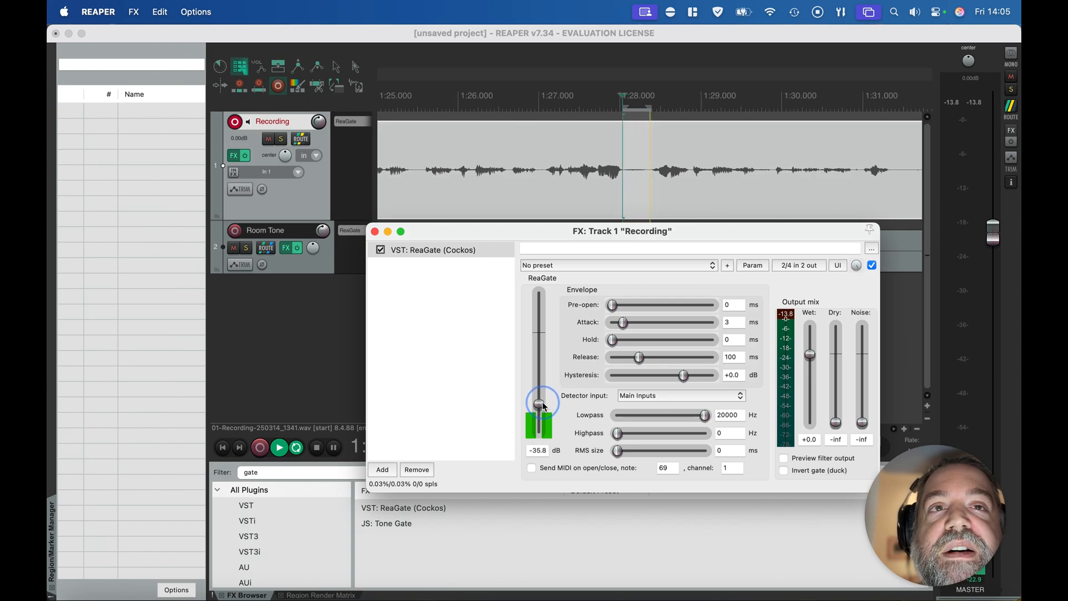
left_click(537, 450)
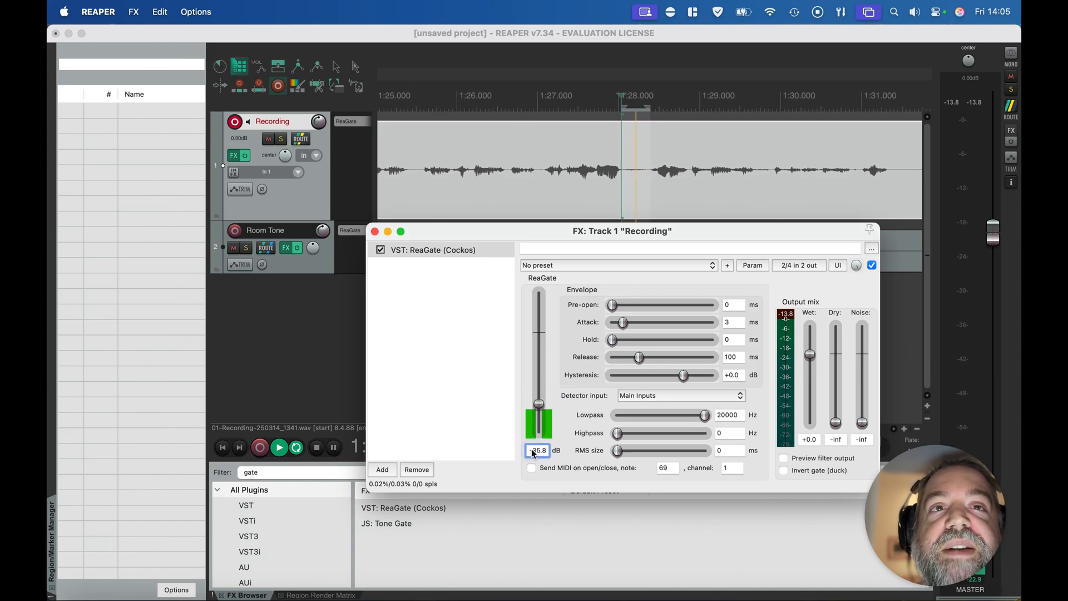
type("--3")
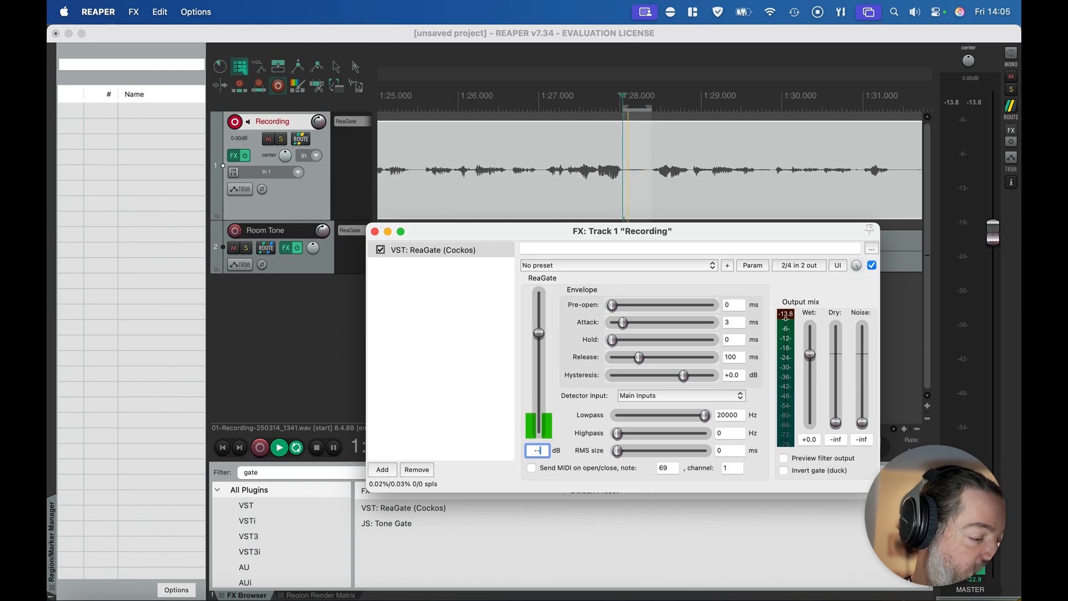
key("BackSpace")
key("BackSpace")
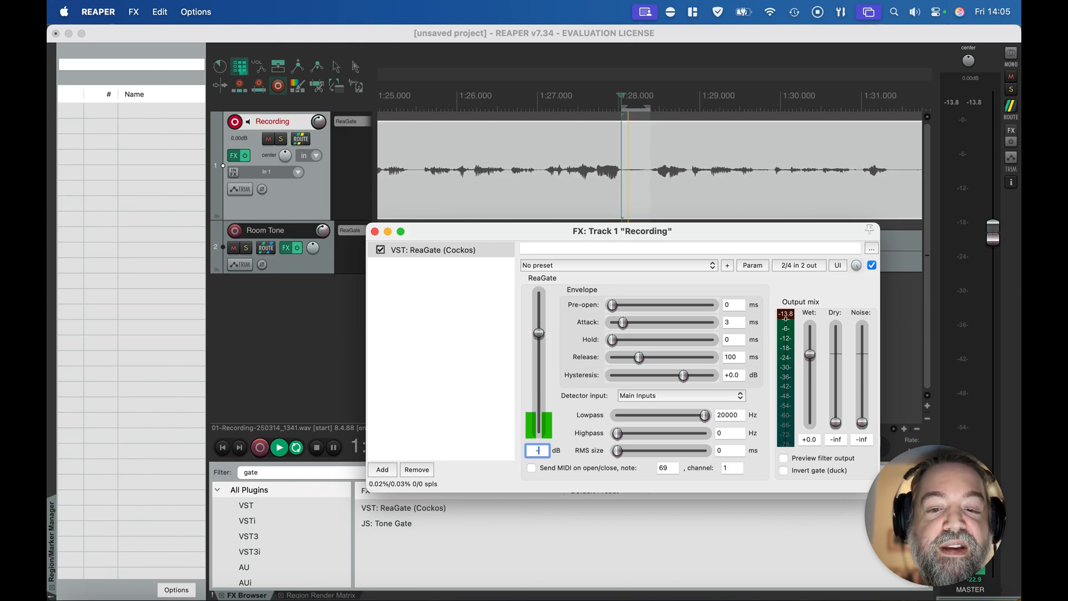
type("36")
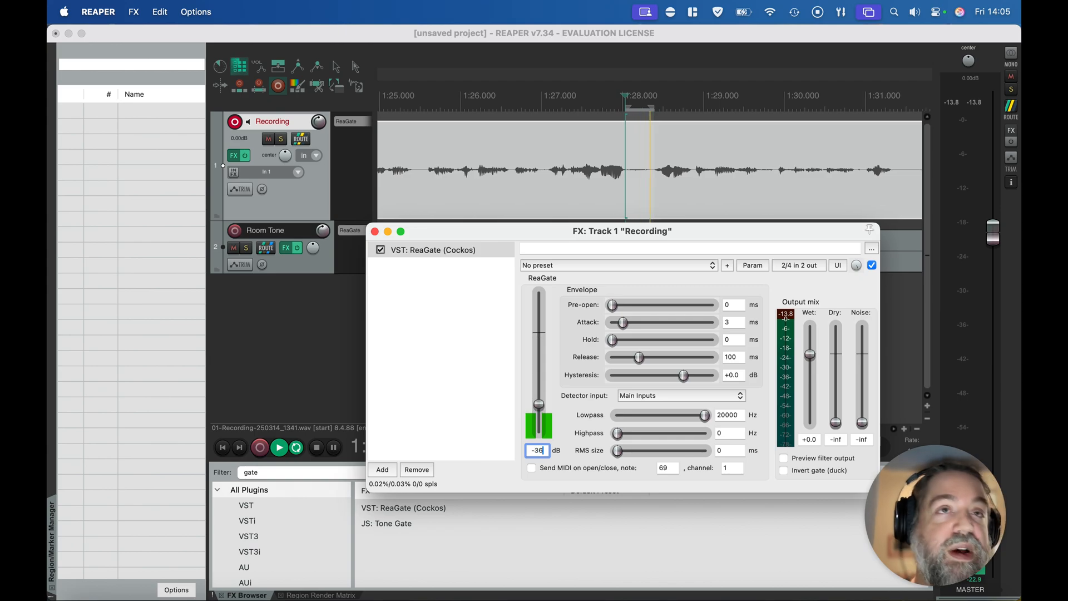
key("Return")
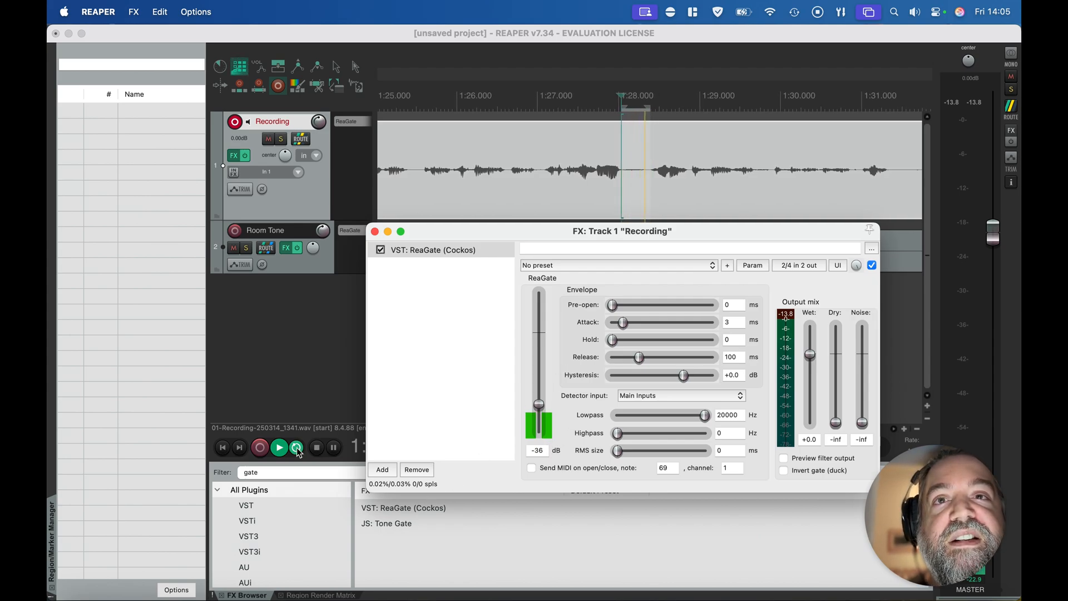
left_click(316, 448)
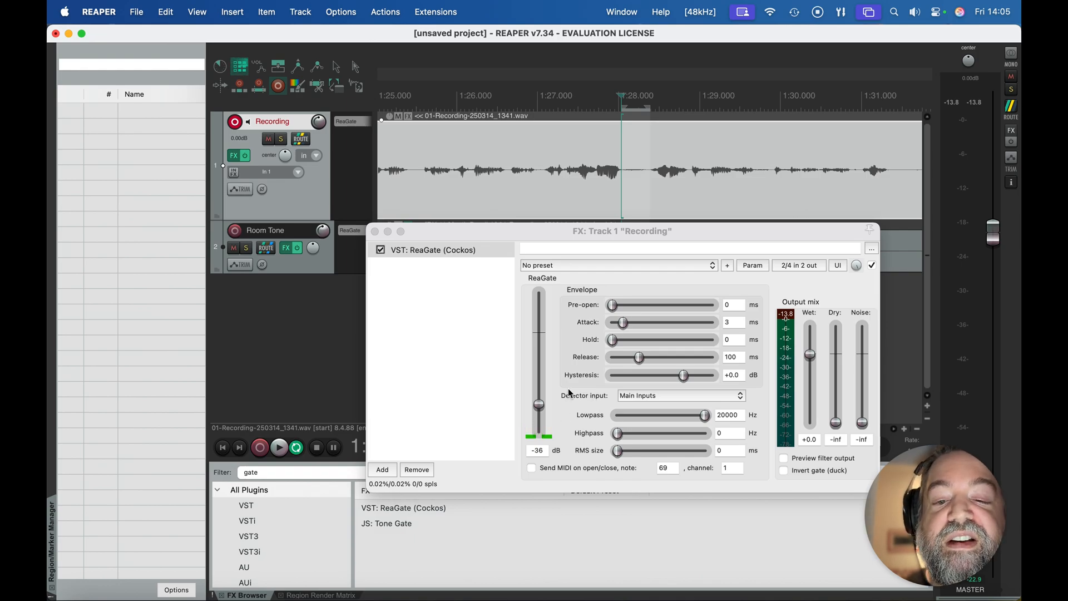
Step: Set the gate's pre-open to 100 ms and its attack to 2 ms
left_click(735, 305)
type("100")
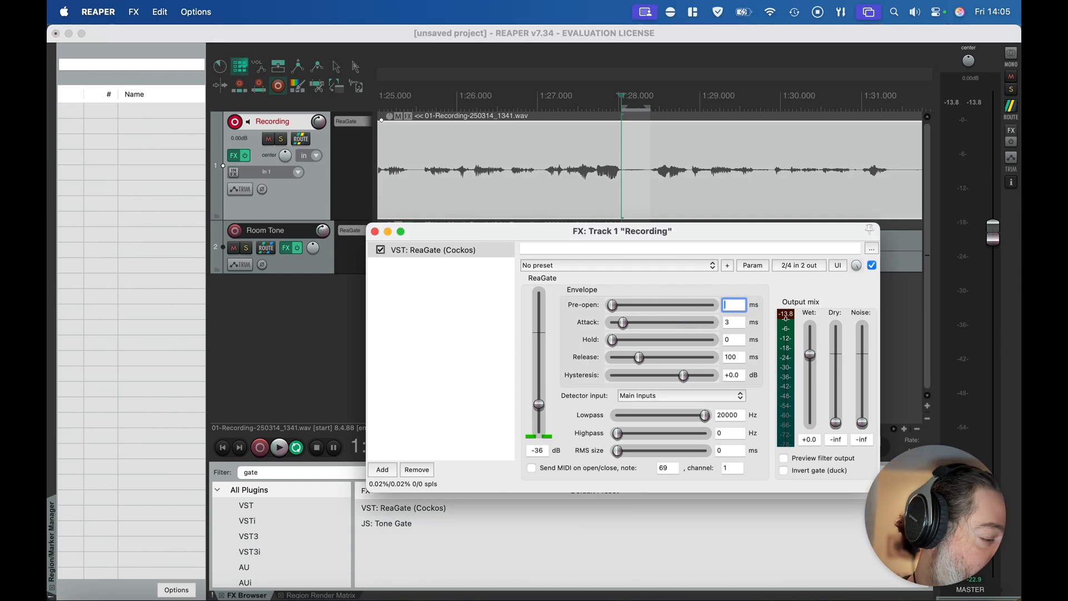
key("Return")
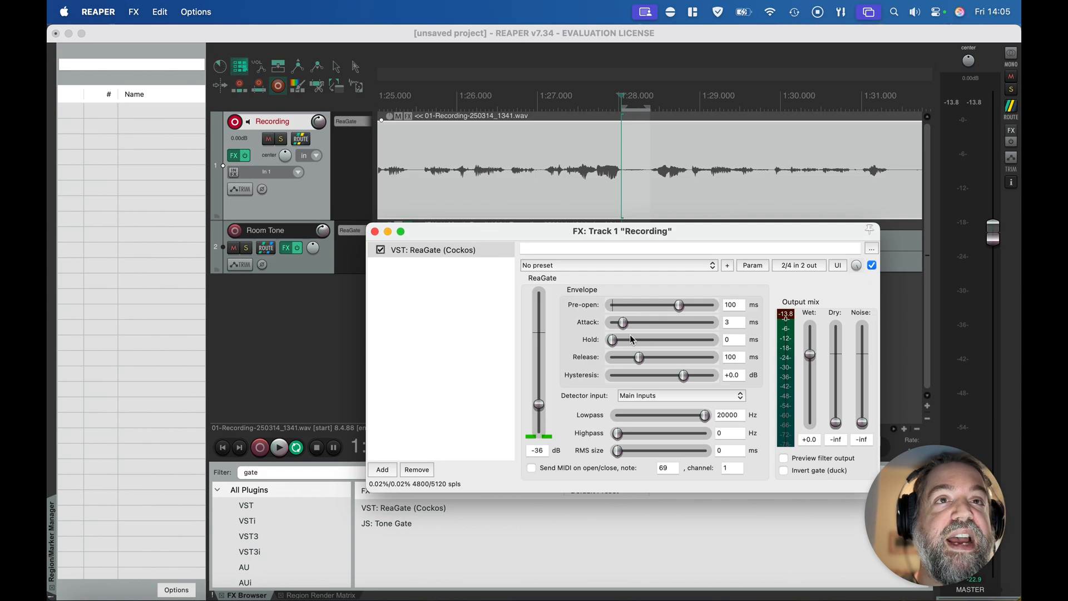
double_click(732, 322)
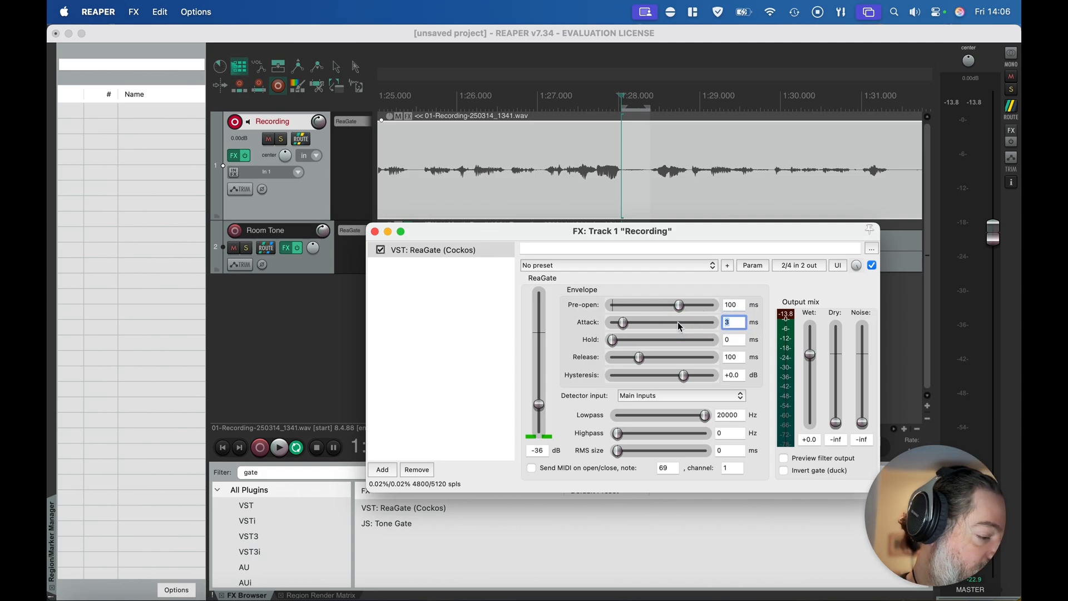
type("2")
key("Return")
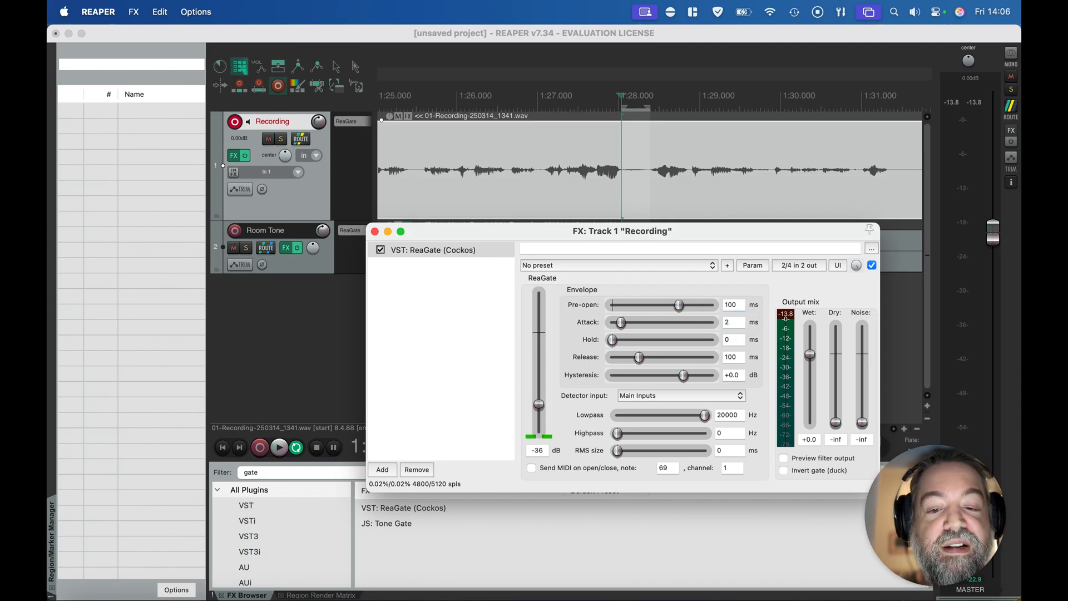
Step: Set the gate's release to 35 ms and its hold to 4 ms
double_click(732, 356)
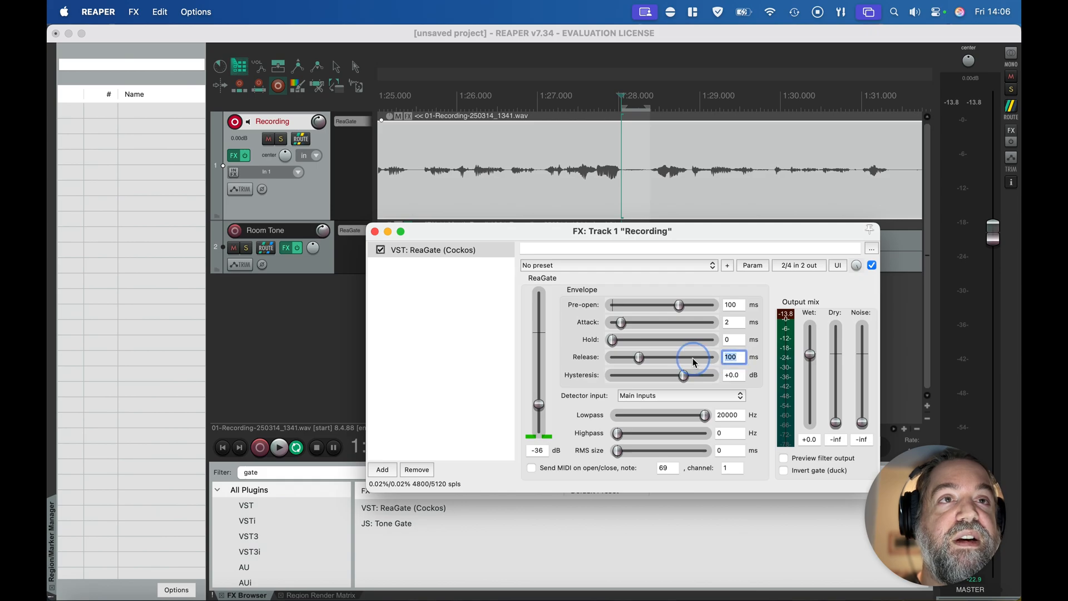
type("35")
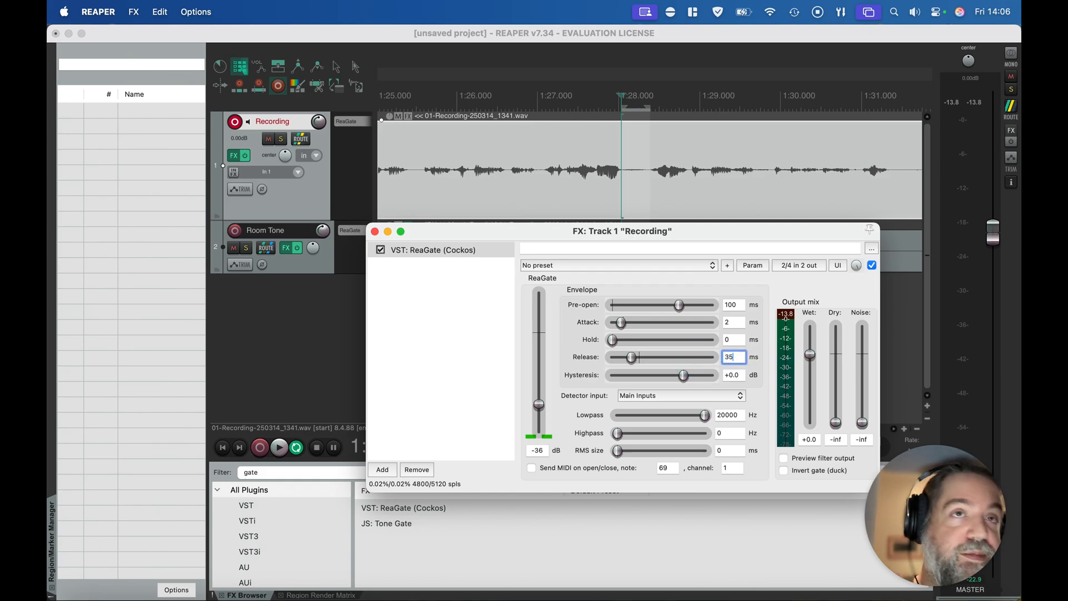
key("Return")
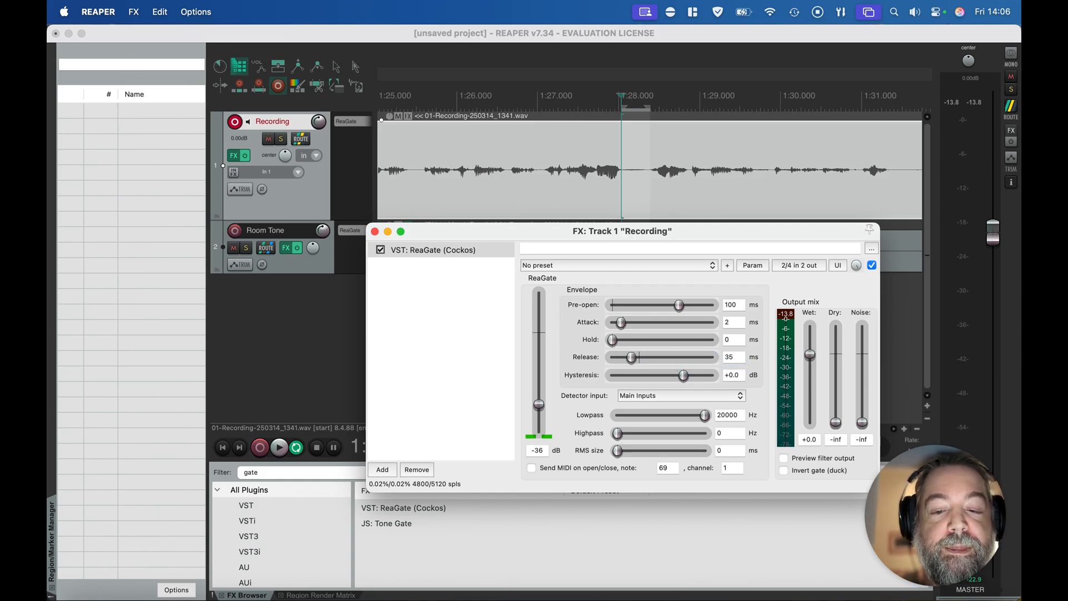
double_click(731, 340)
type("4")
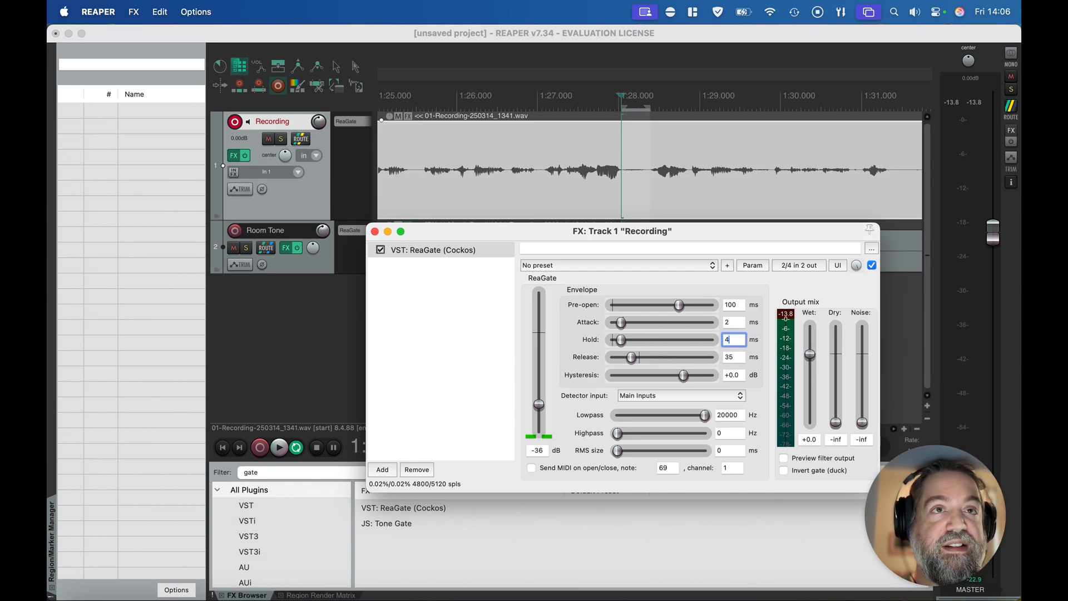
key("Return")
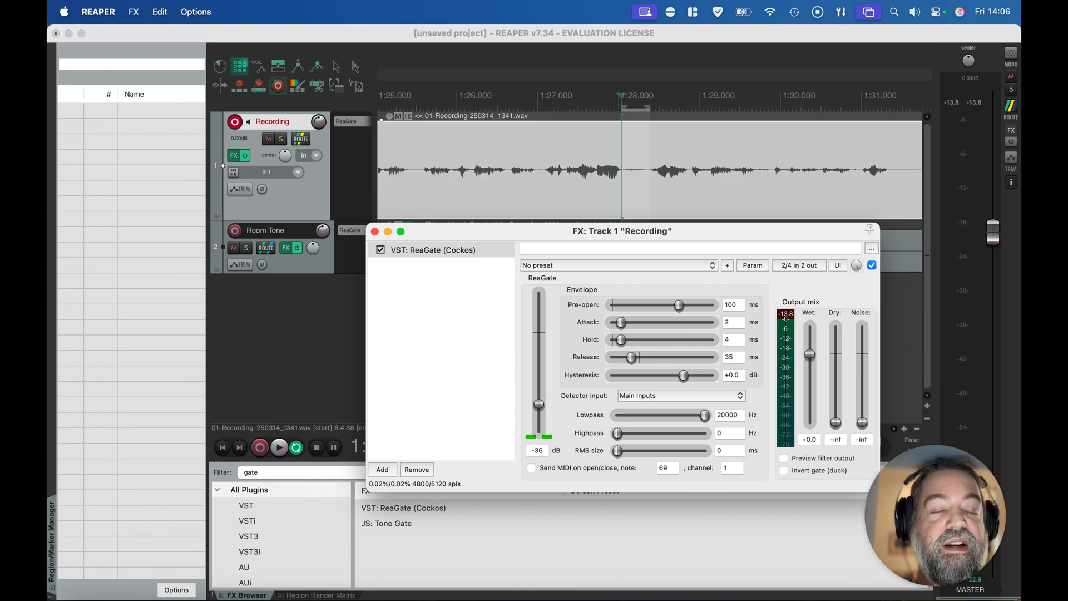
Step: Set the gate's hysteresis to -16 dB
left_click(739, 378)
left_click_drag(739, 378, 694, 379)
type("-16")
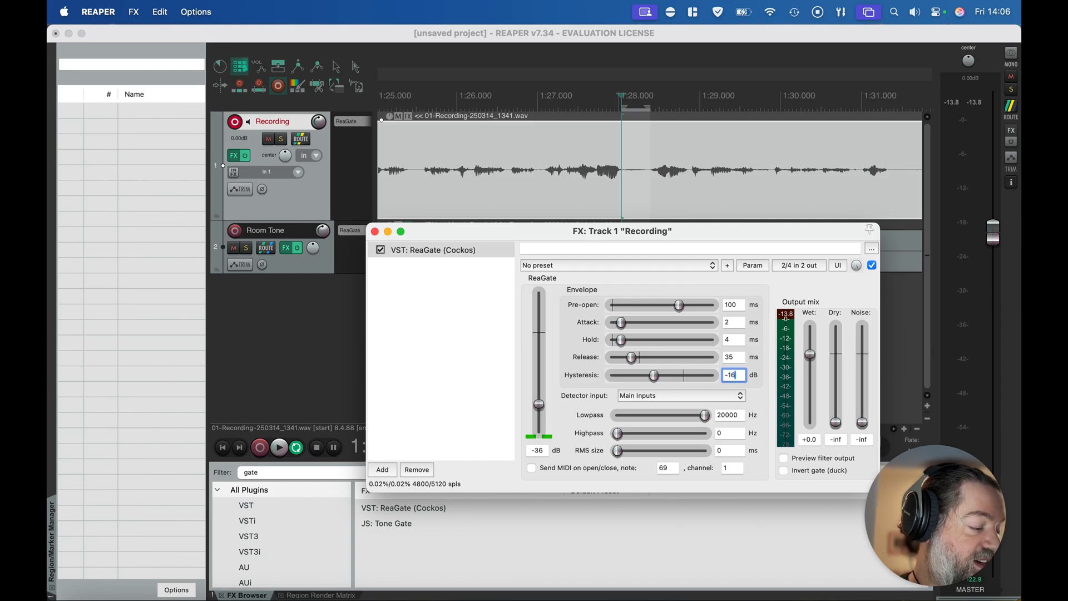
key("Return")
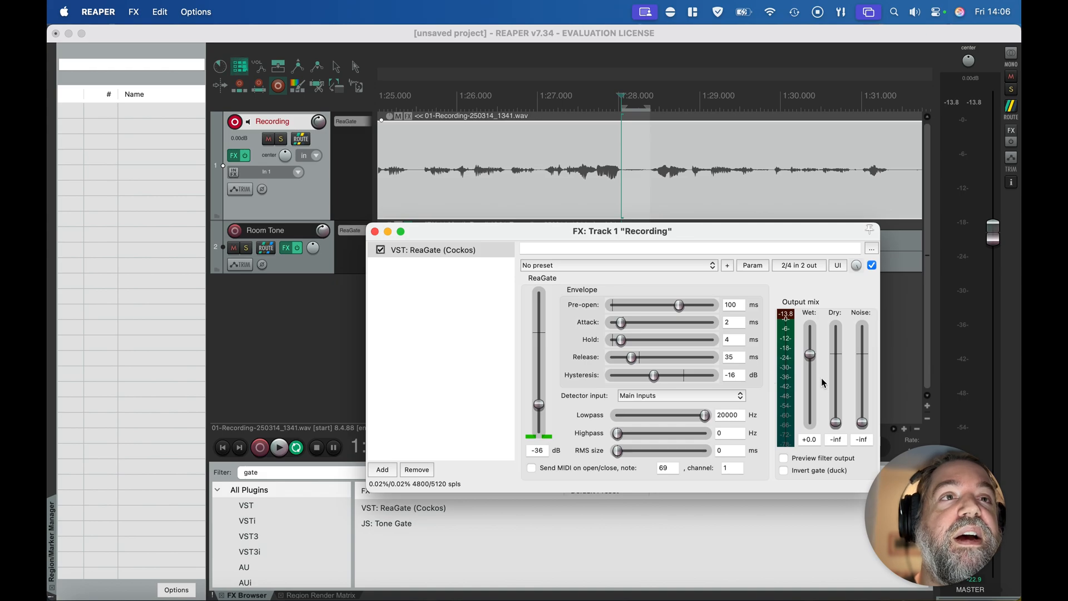
Step: Set the dry level in the Recording gate's output mix to -30 dB
left_click(840, 426)
left_click_drag(839, 426, 836, 398)
left_click_drag(829, 438, 873, 438)
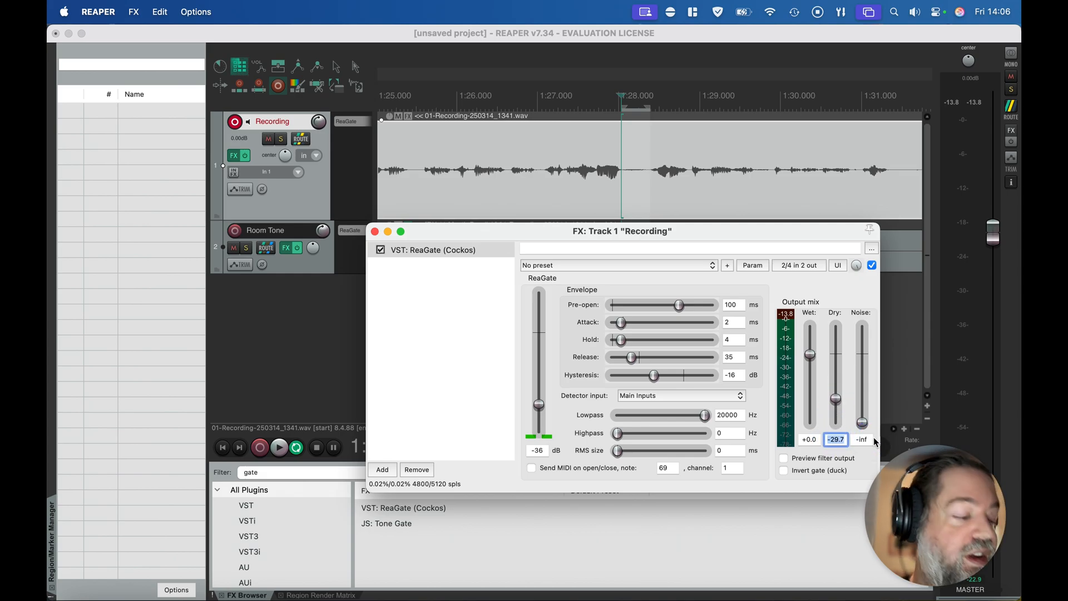
type("-3")
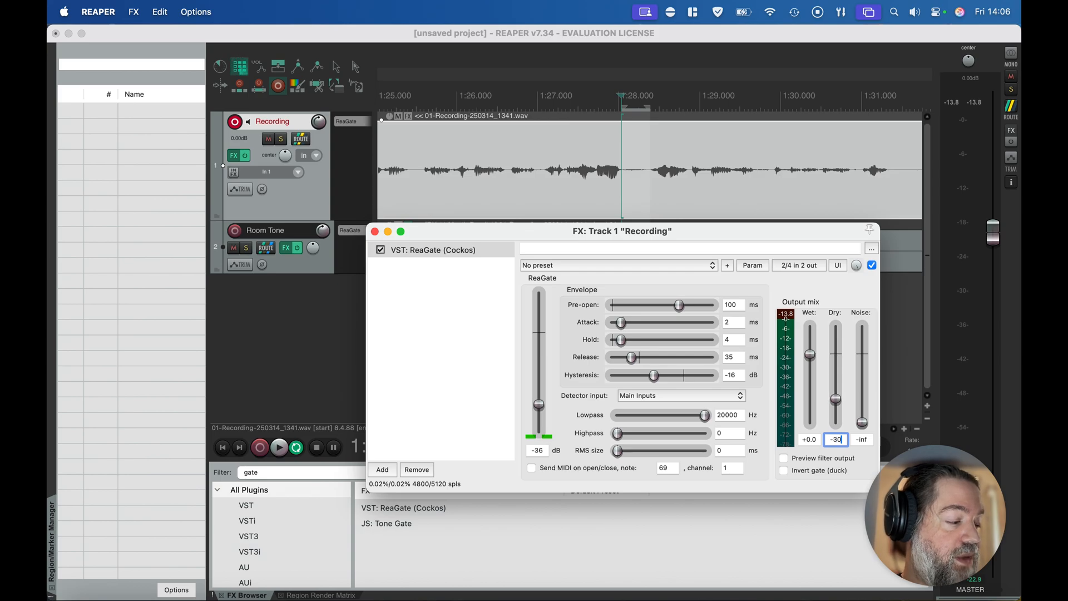
type("0")
key("Return")
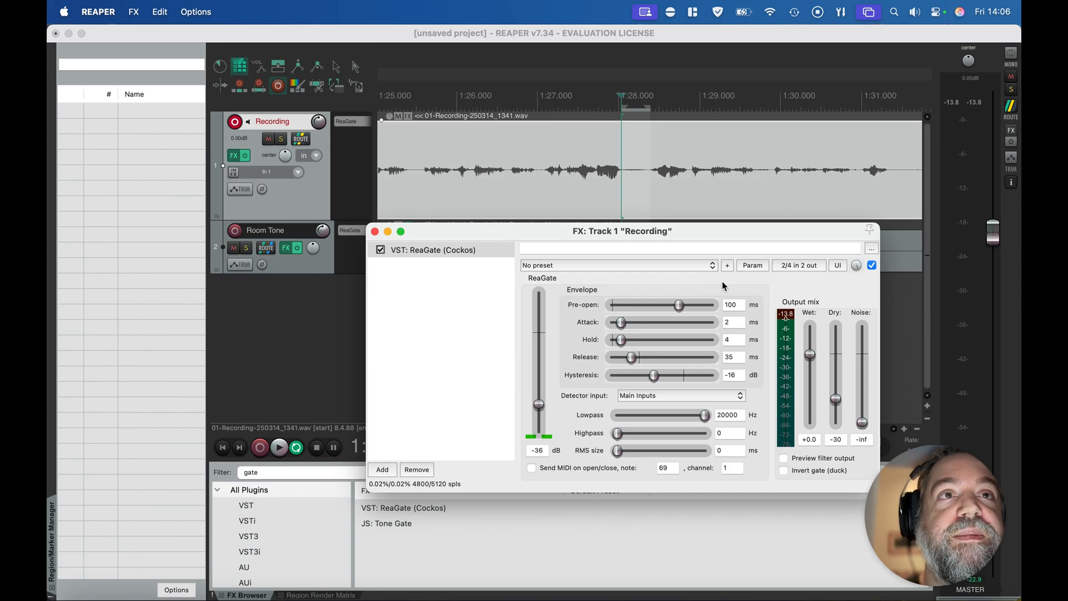
Step: Save the Recording track's gate settings as a preset named TLM 102 Narration
left_click(728, 266)
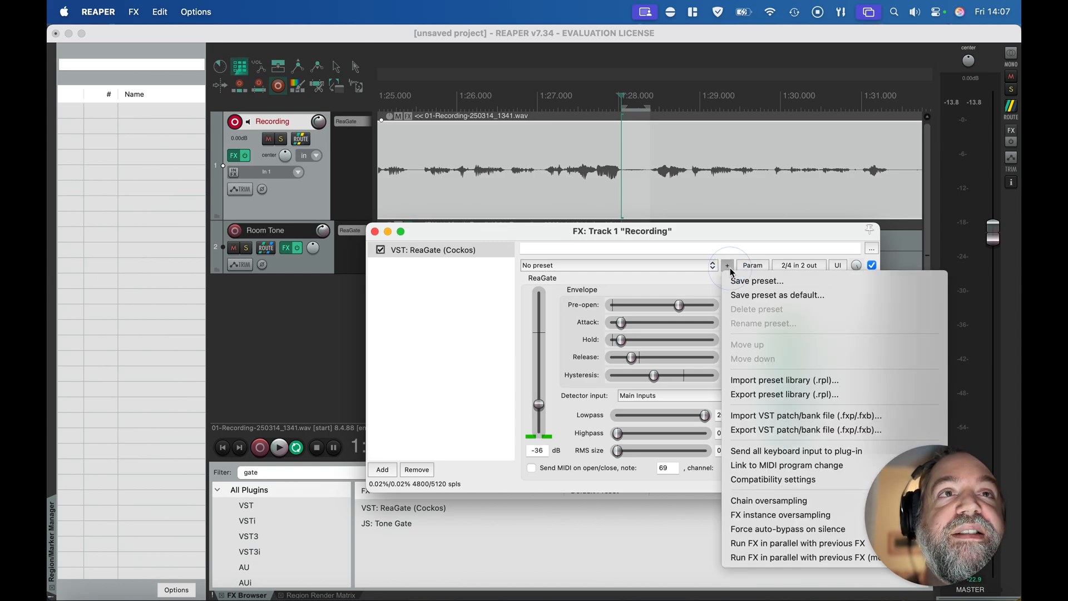
left_click(739, 282)
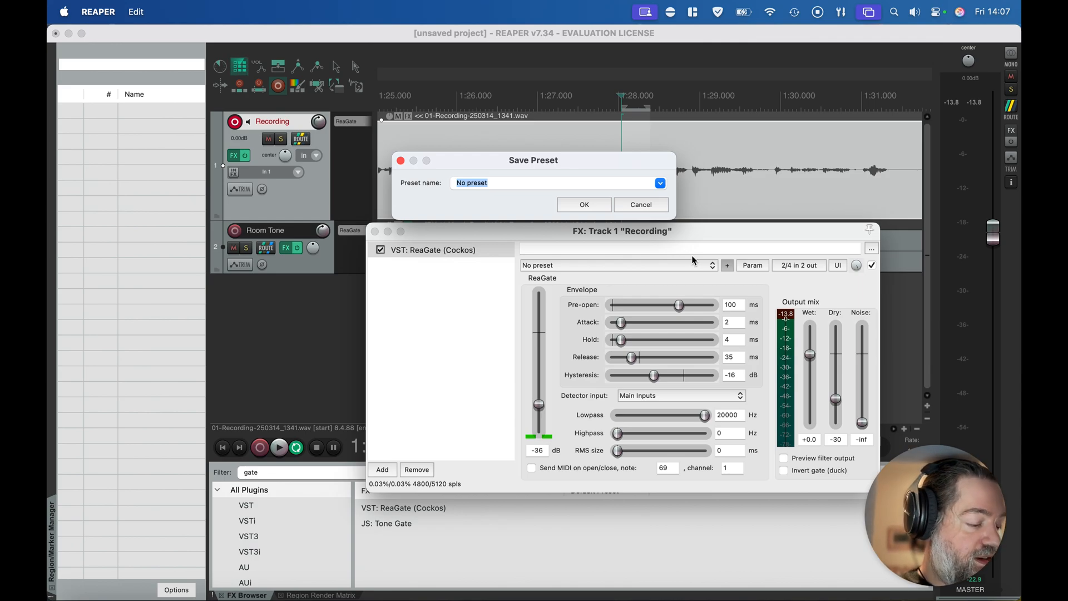
type("N")
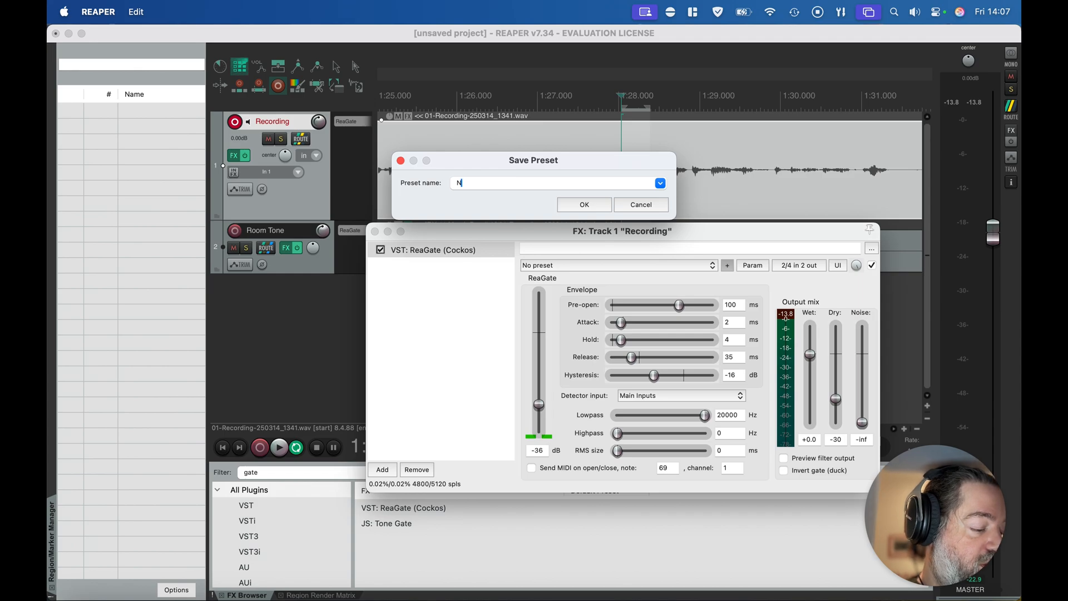
type("arrat")
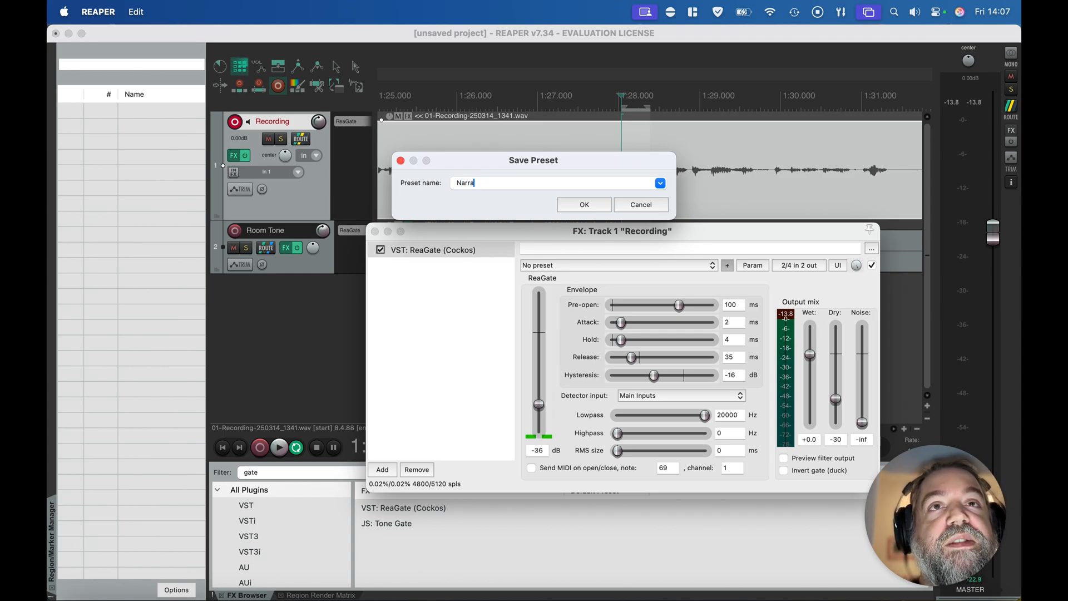
key("BackSpace")
key("BackSpace")
key("BackSpace")
key("BackSpace")
type("TLM")
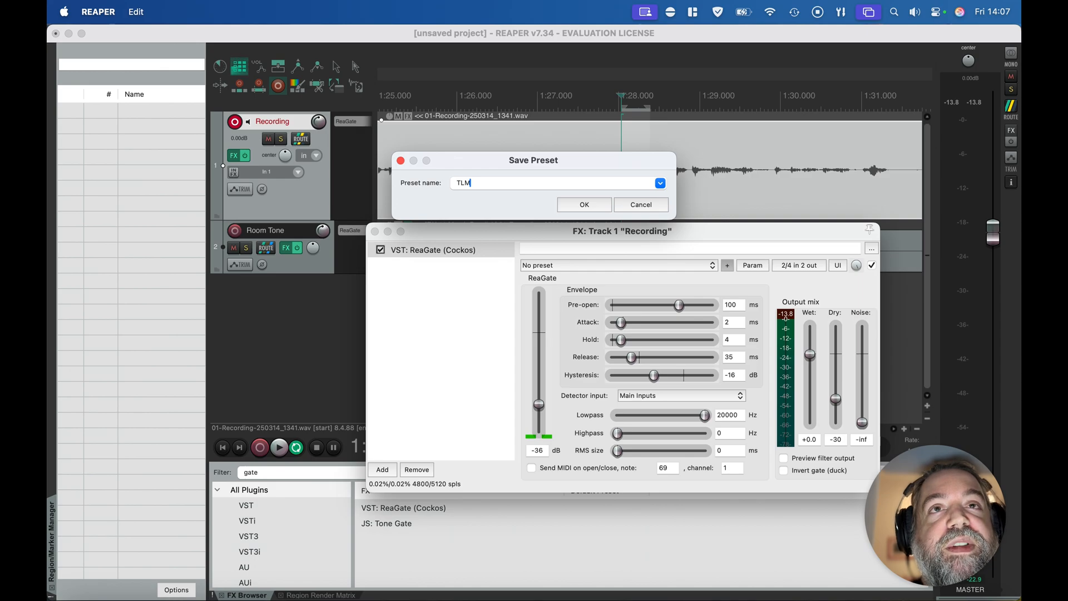
type(" 102")
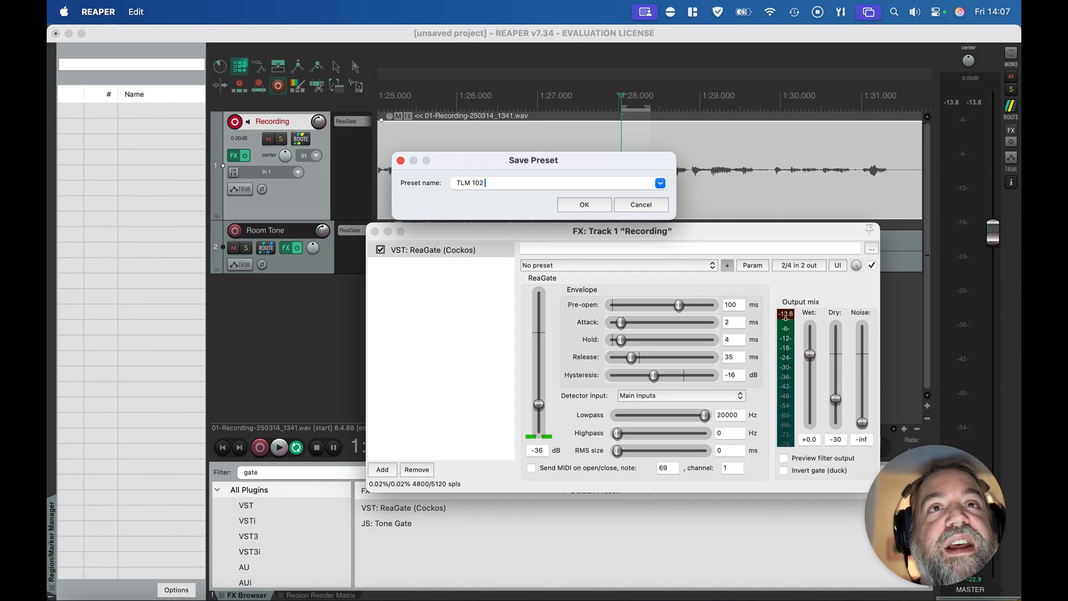
type(" Narration")
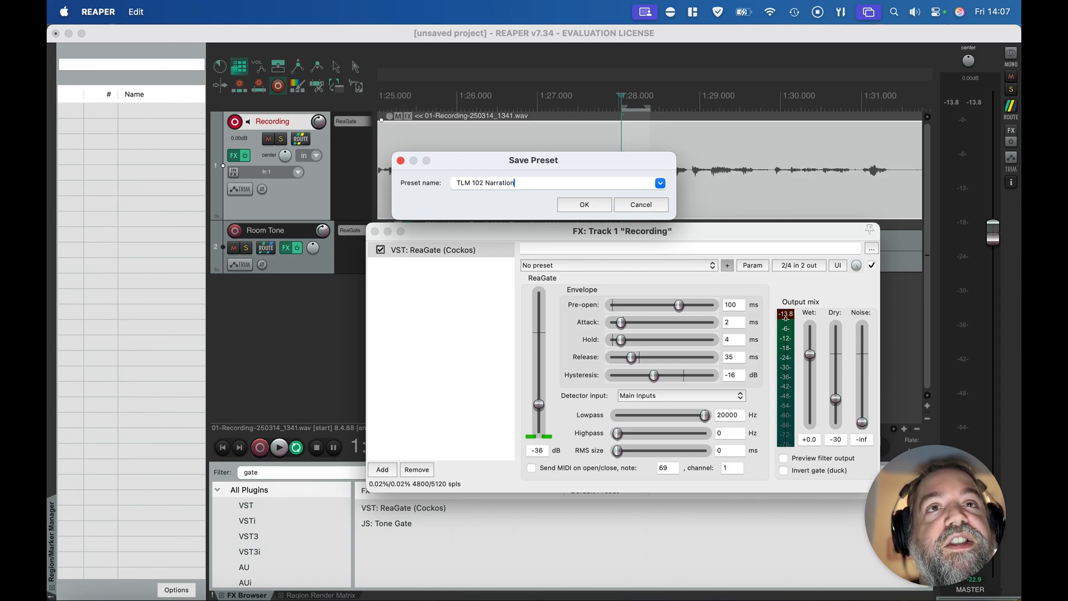
key("Return")
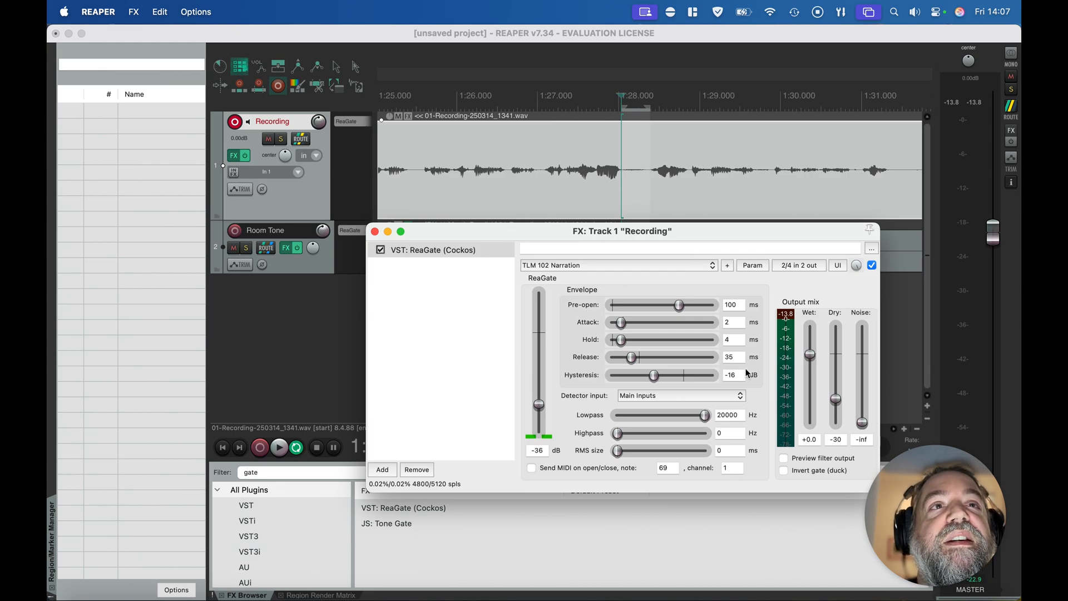
Step: Make TLM 102 Narration the default ReaGate preset and close the Recording track's effects window
left_click(727, 267)
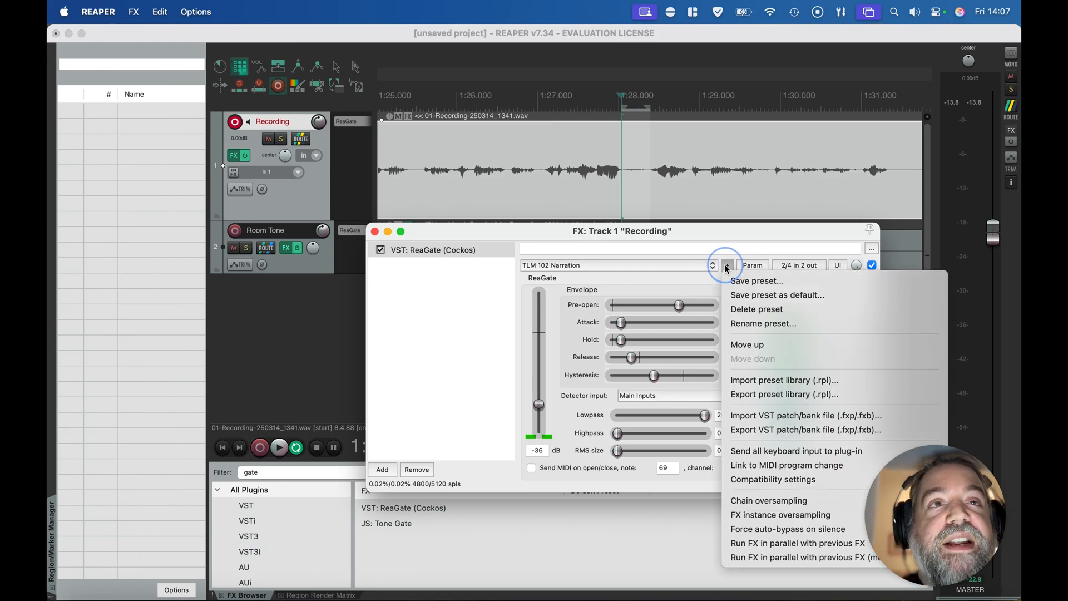
left_click(748, 296)
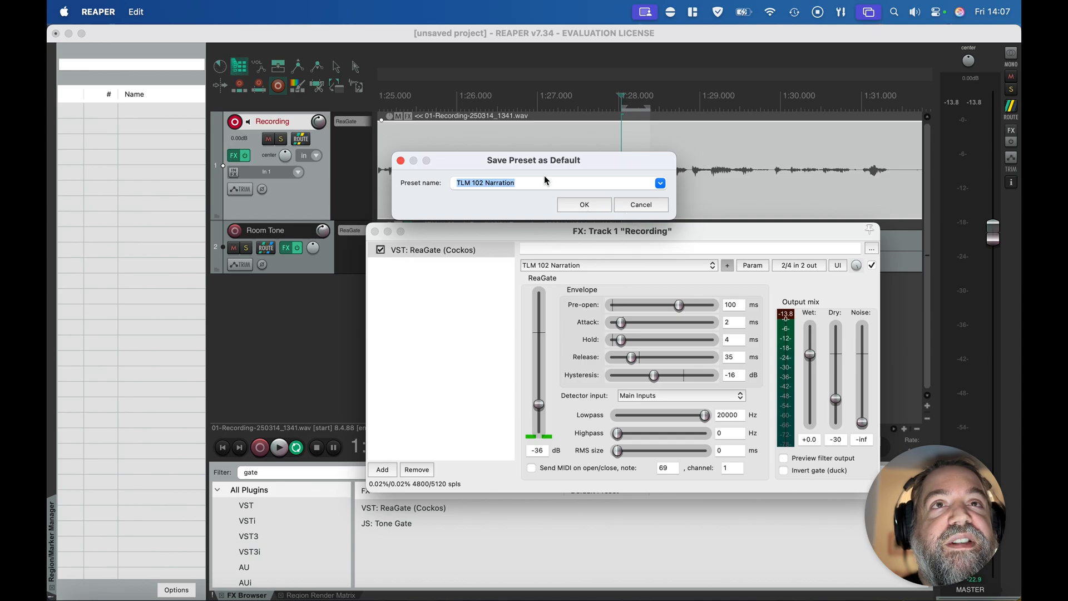
left_click(582, 205)
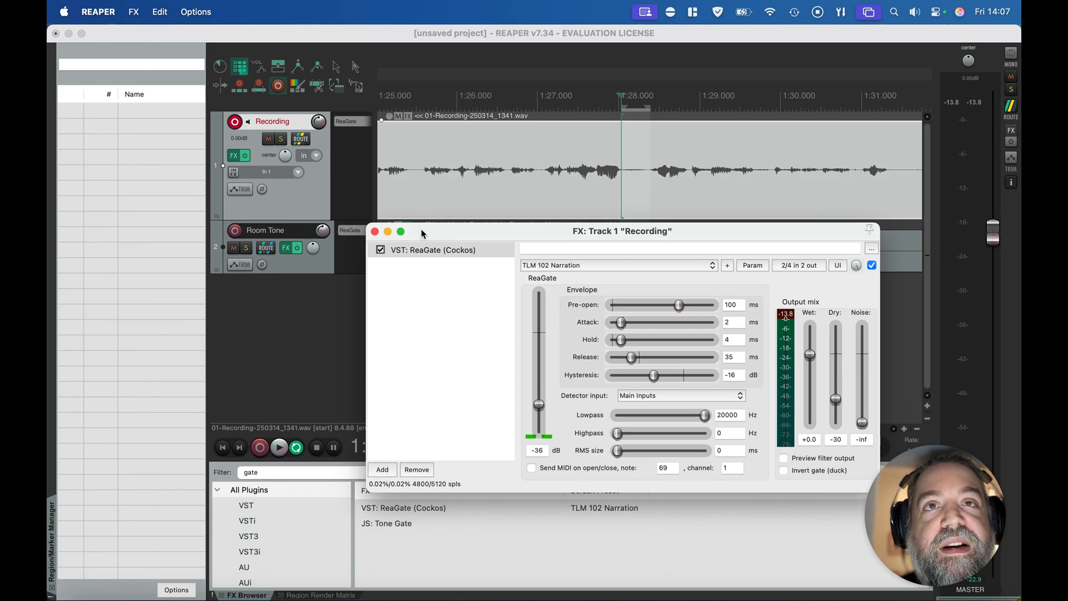
left_click(375, 231)
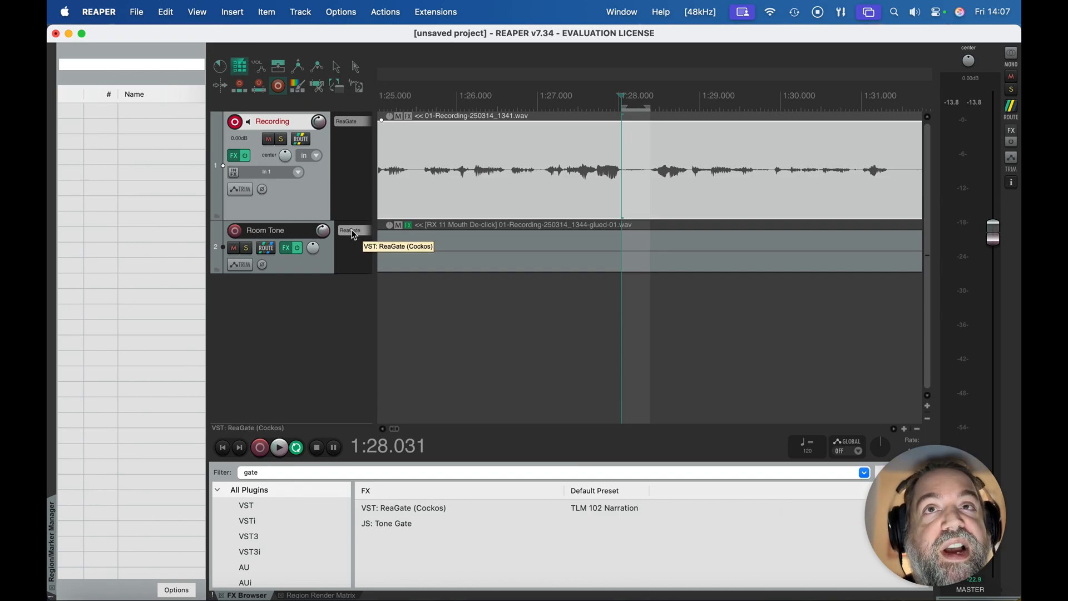
Step: Open the Room Tone track's ReaGate over the timeline and load the TLM 102 Narration preset
left_click(353, 231)
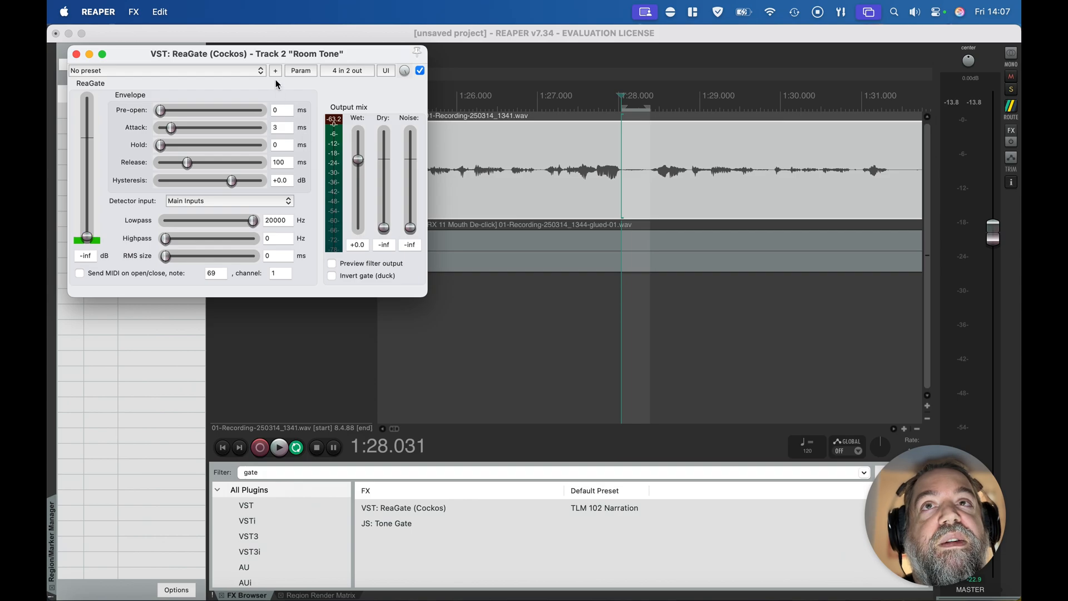
left_click_drag(275, 56, 660, 155)
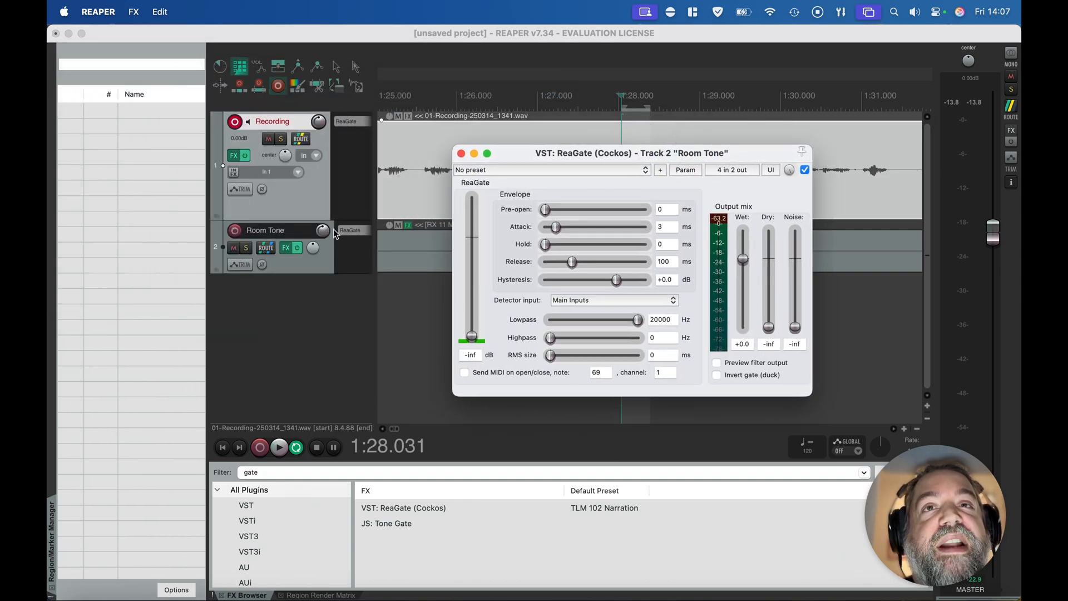
left_click(538, 171)
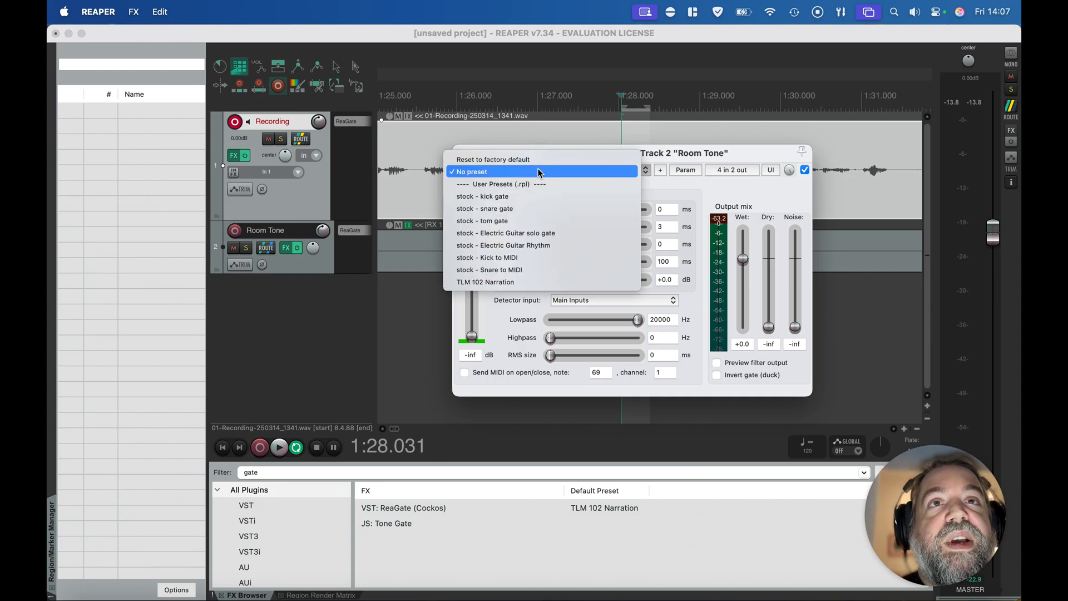
left_click(531, 282)
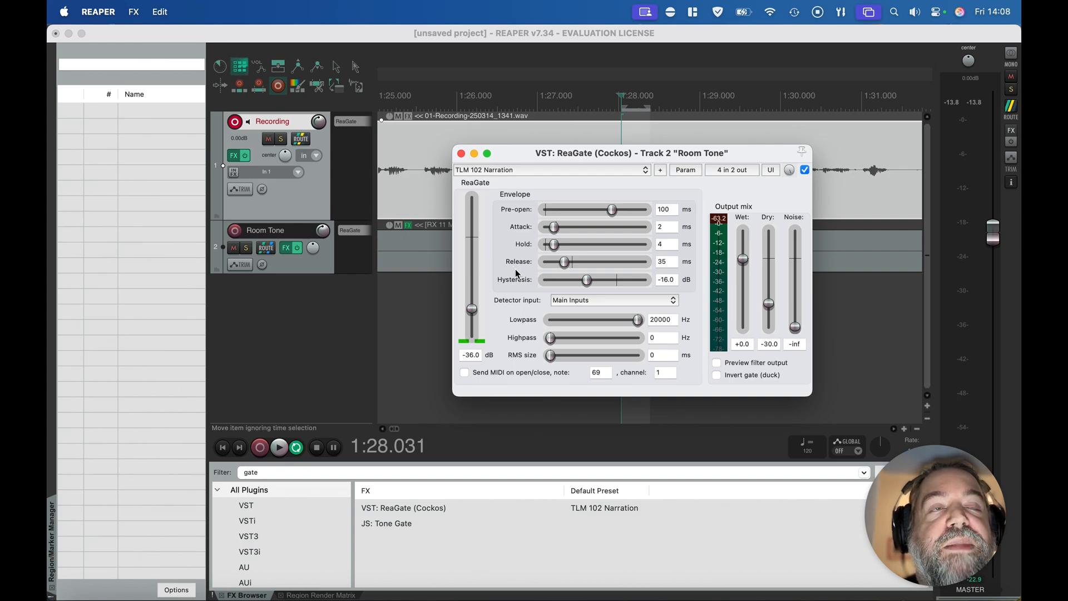
Step: Set the Room Tone gate's threshold to -60 dB and its hysteresis to -4 dB
double_click(468, 355)
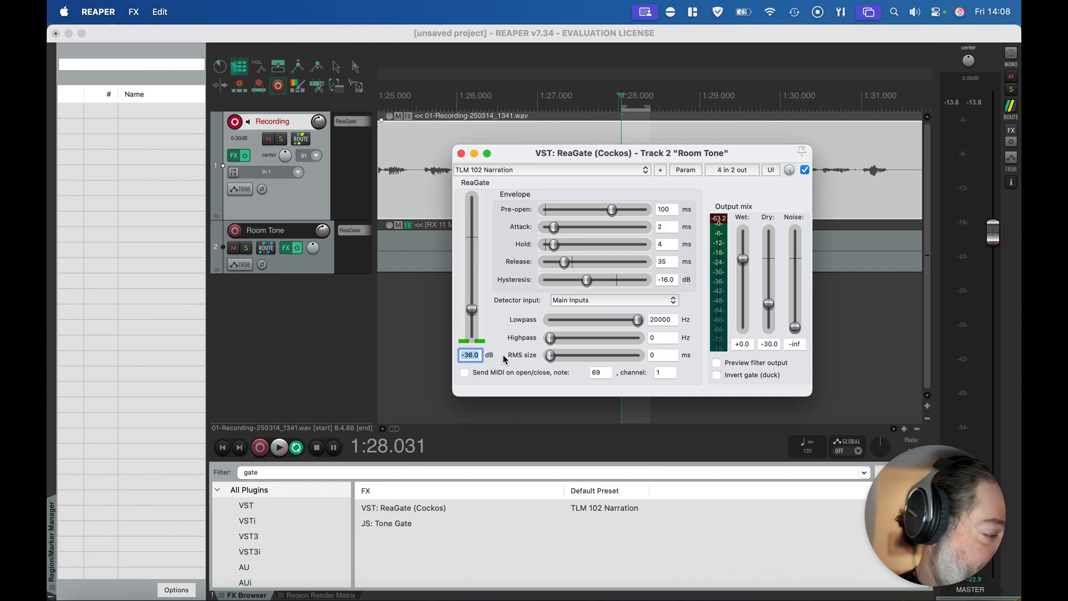
type("-60")
key("Return")
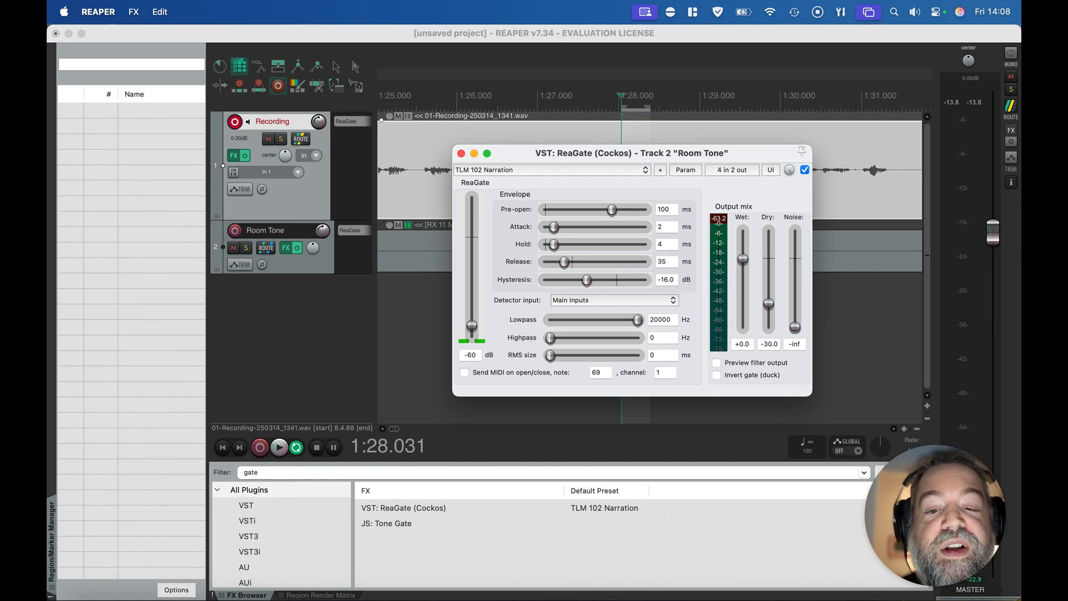
double_click(675, 283)
type("-4")
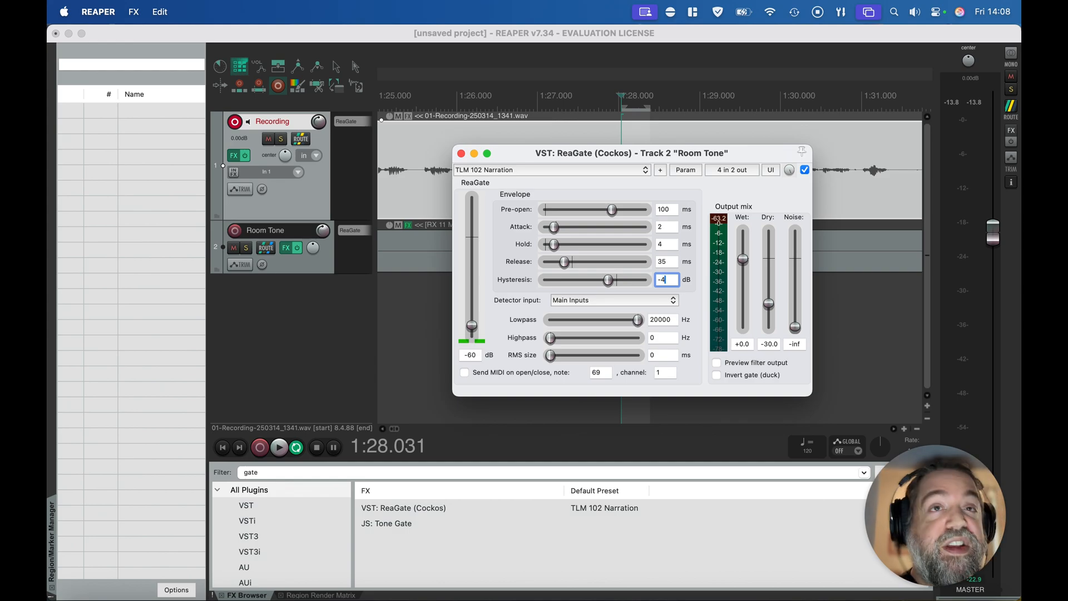
key("Return")
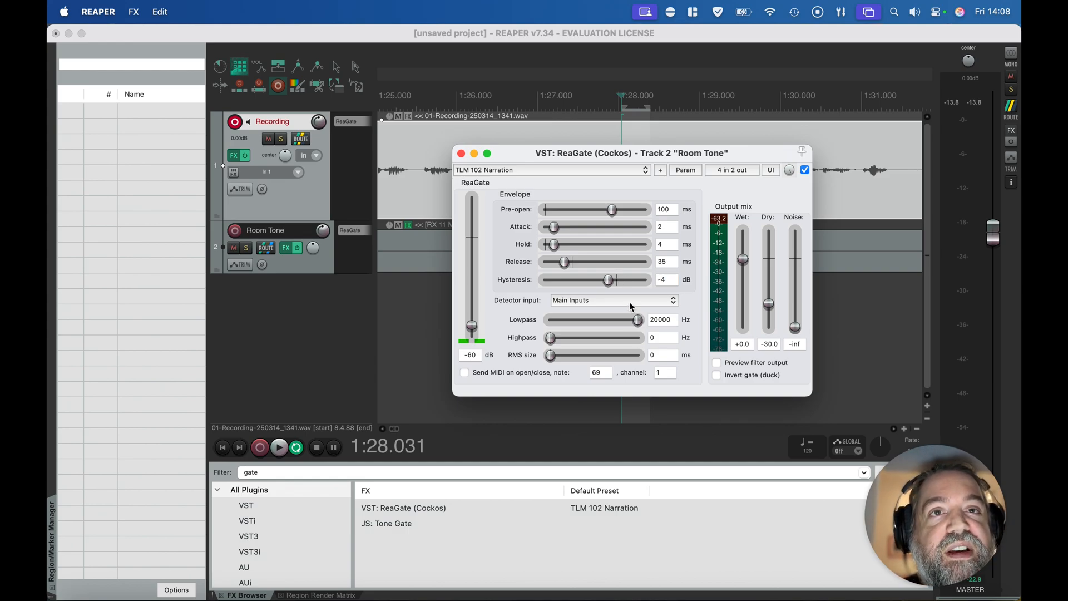
Step: Reset the Room Tone gate's dry level to 0 dB, invert the gate for ducking, and close its window
double_click(771, 263)
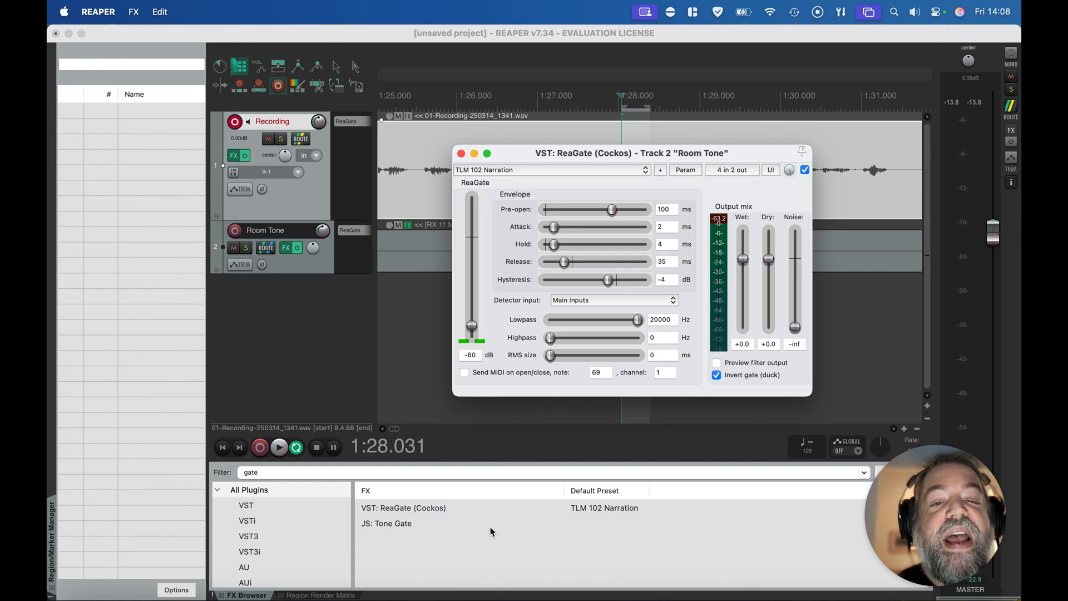
left_click(461, 153)
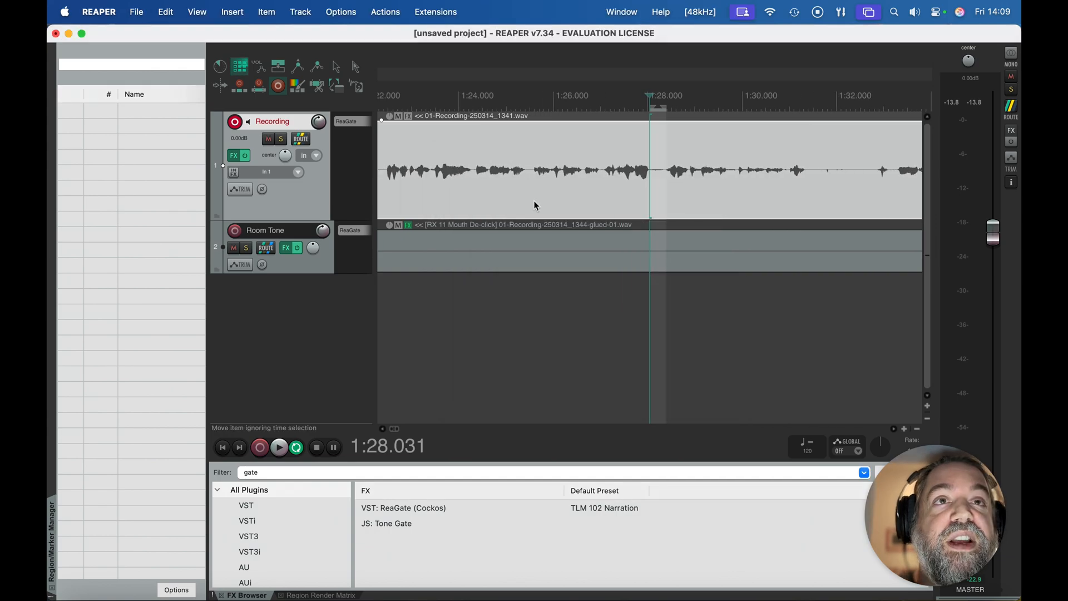
Step: Play the room tone alone past the recording's end, set its gate's wet level to -8.6 dB and dry to -8.9 dB, and reset the master peak
scroll(532, 201, "down", 5)
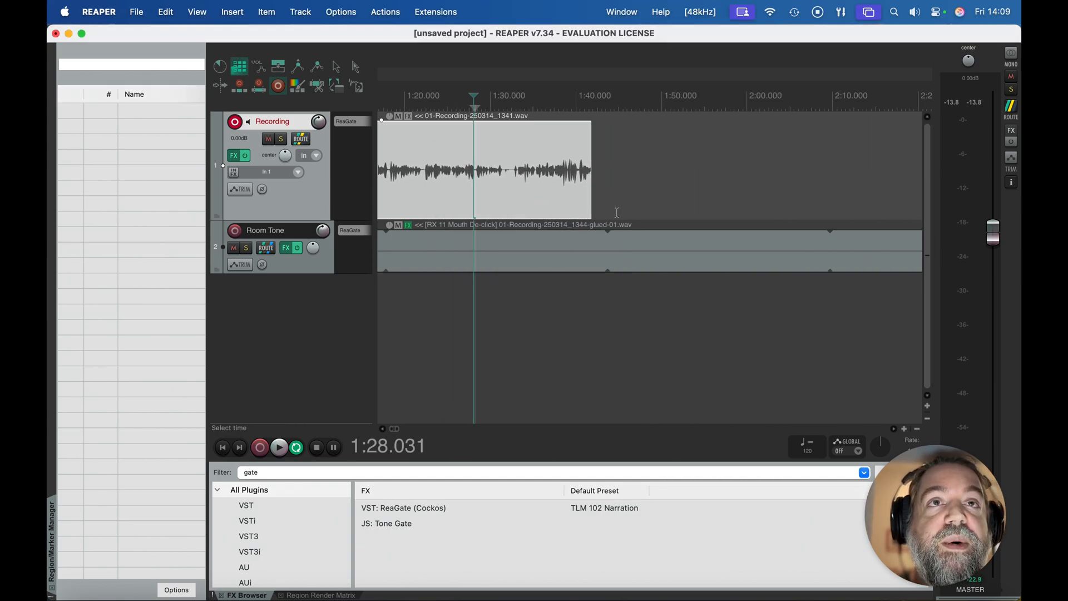
left_click(644, 250)
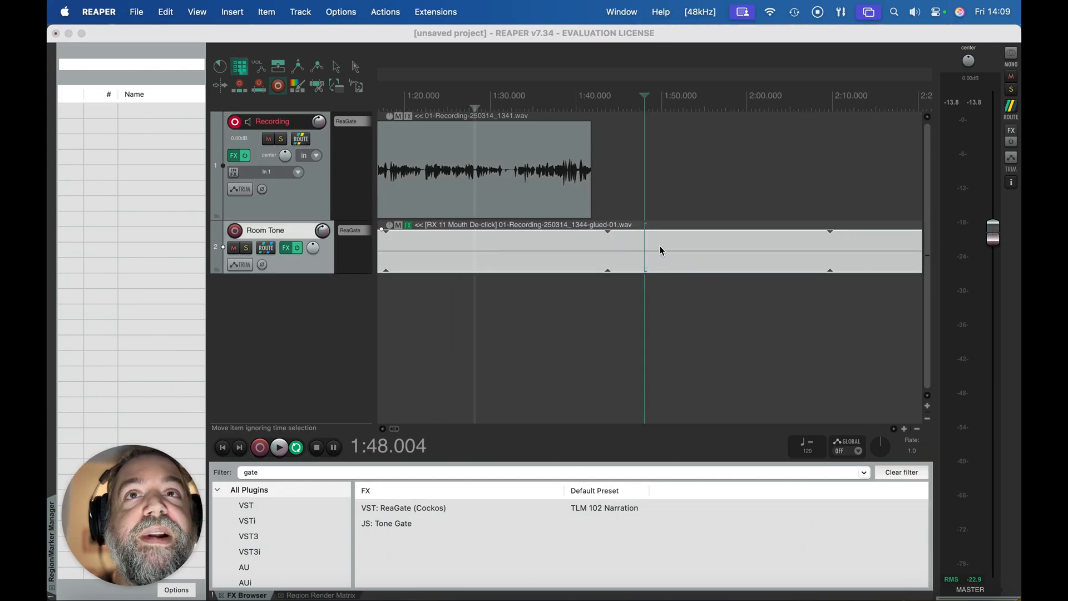
left_click(645, 196)
key("space")
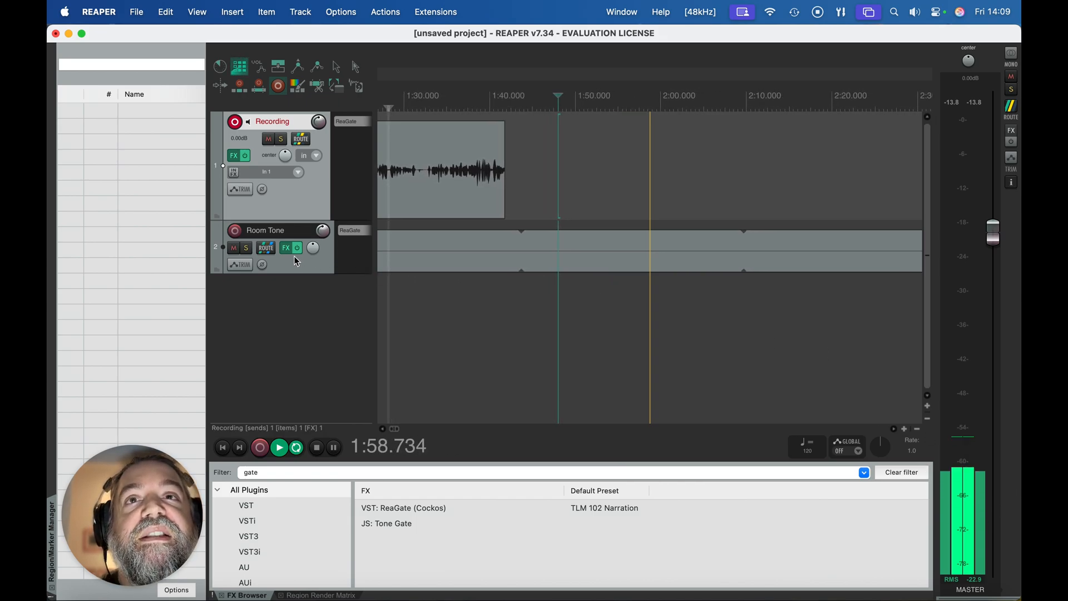
left_click(351, 231)
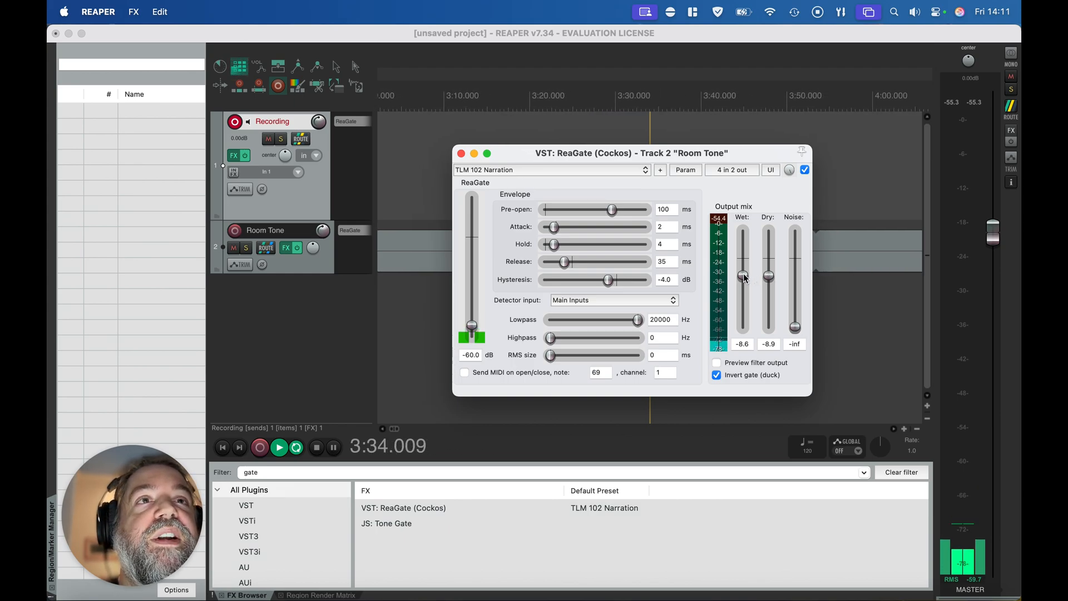
left_click(961, 108)
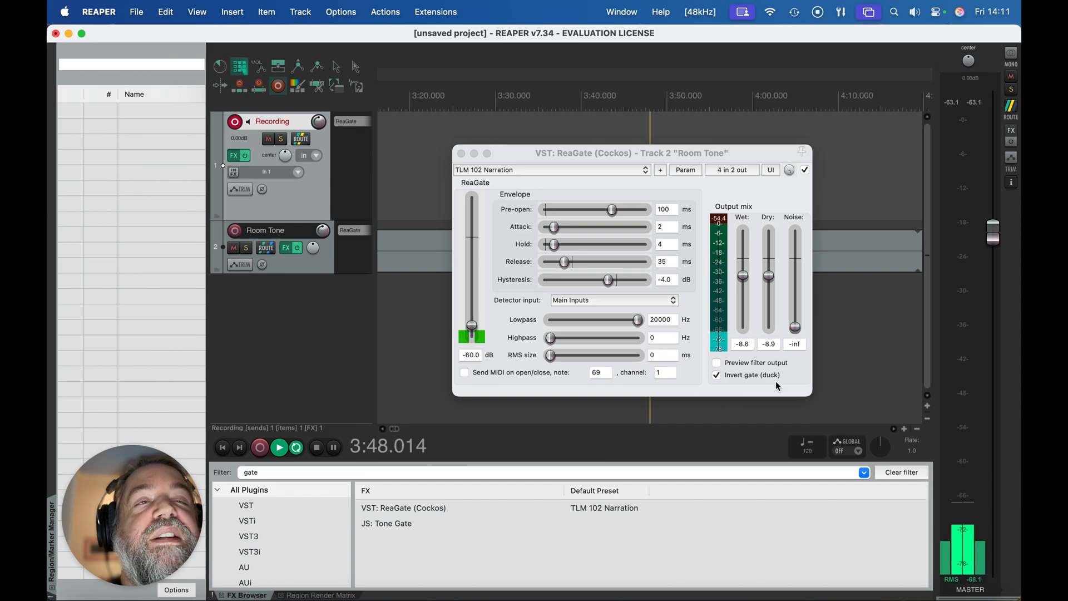
Step: Save the Room Tone track's gate settings as a preset named Room Tone Gate
left_click(660, 170)
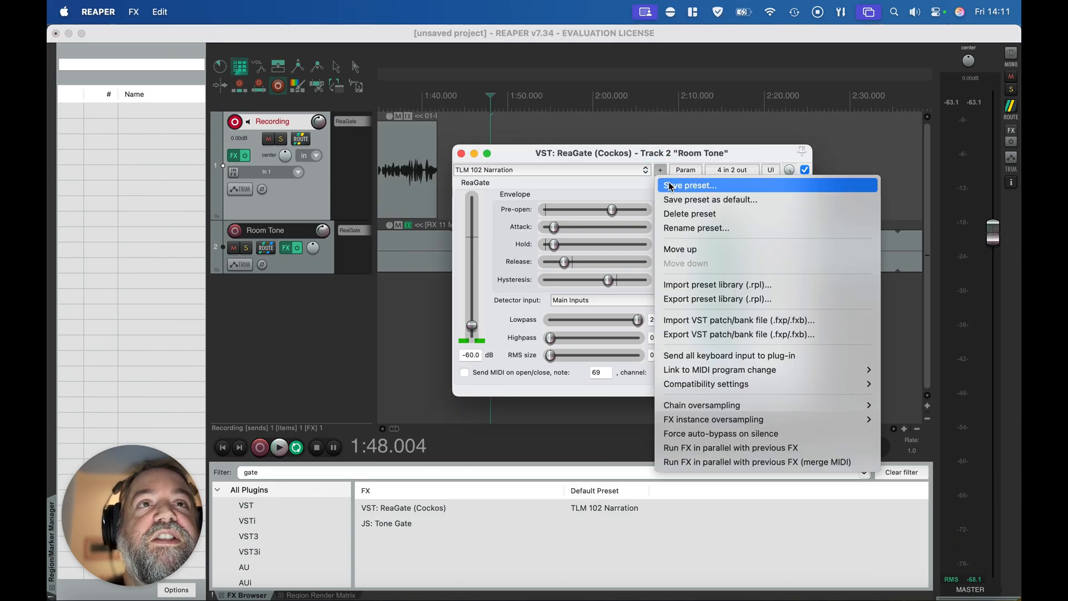
left_click(670, 185)
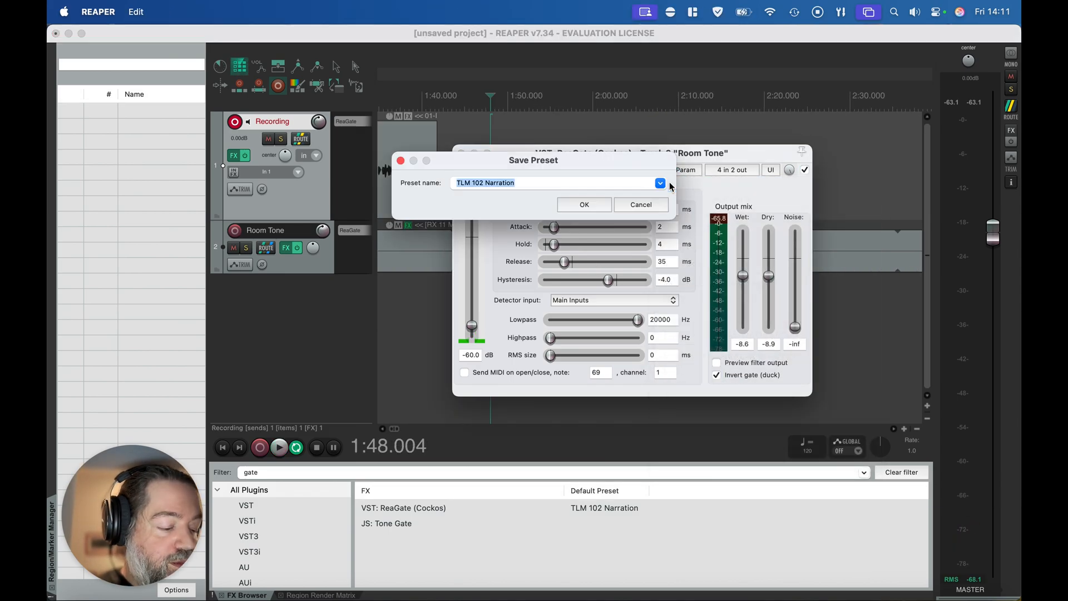
type("Room Tone Gate")
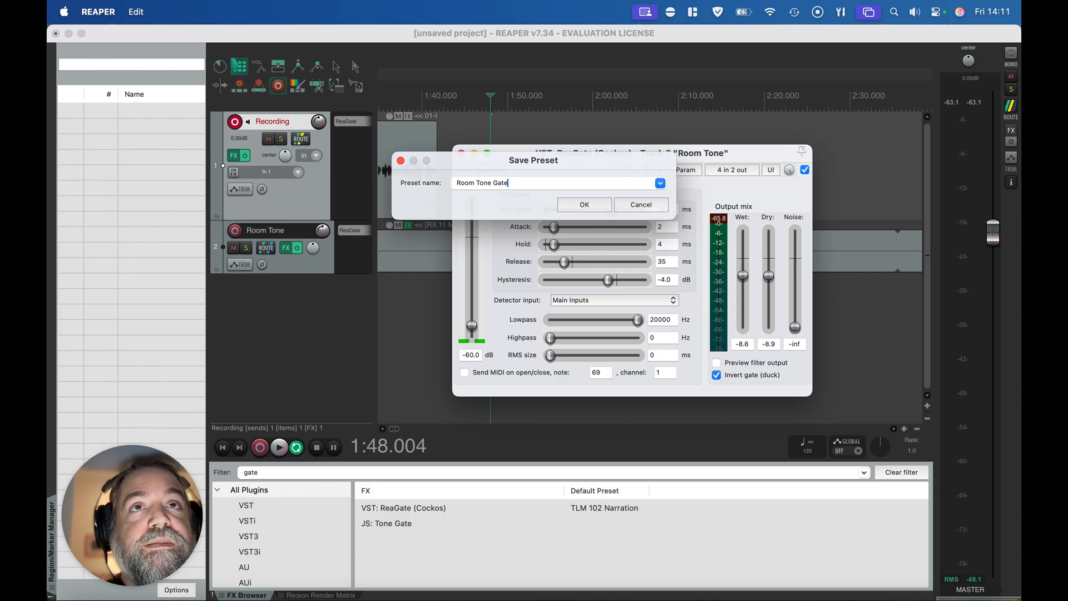
key("Return")
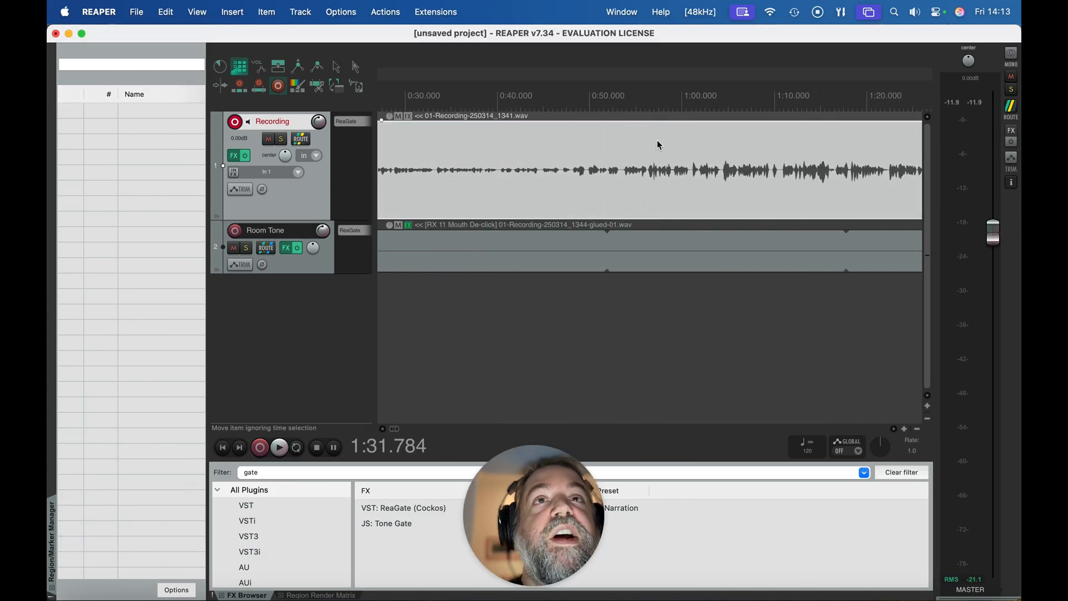
scroll(657, 139, "down", 6)
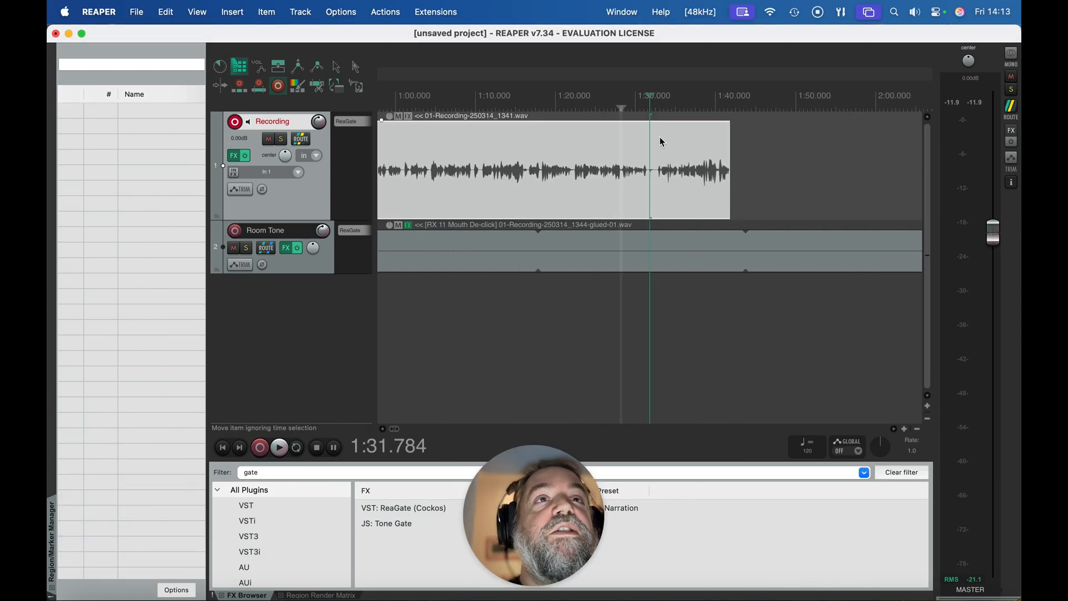
Step: Delete the voice recording item from the Recording track and return the edit cursor to the project start
left_click(583, 139)
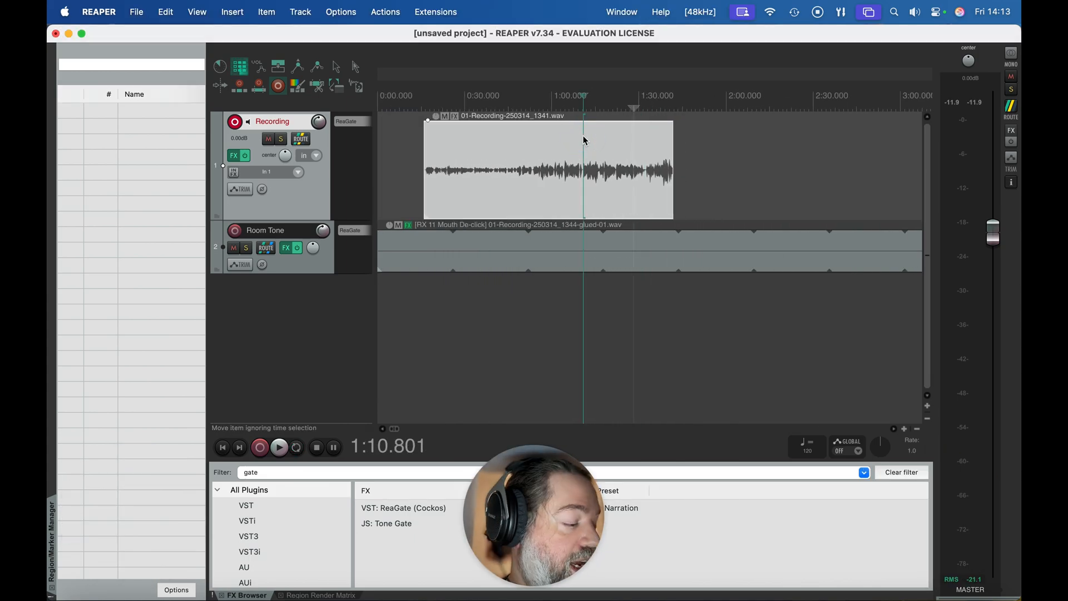
key("Delete")
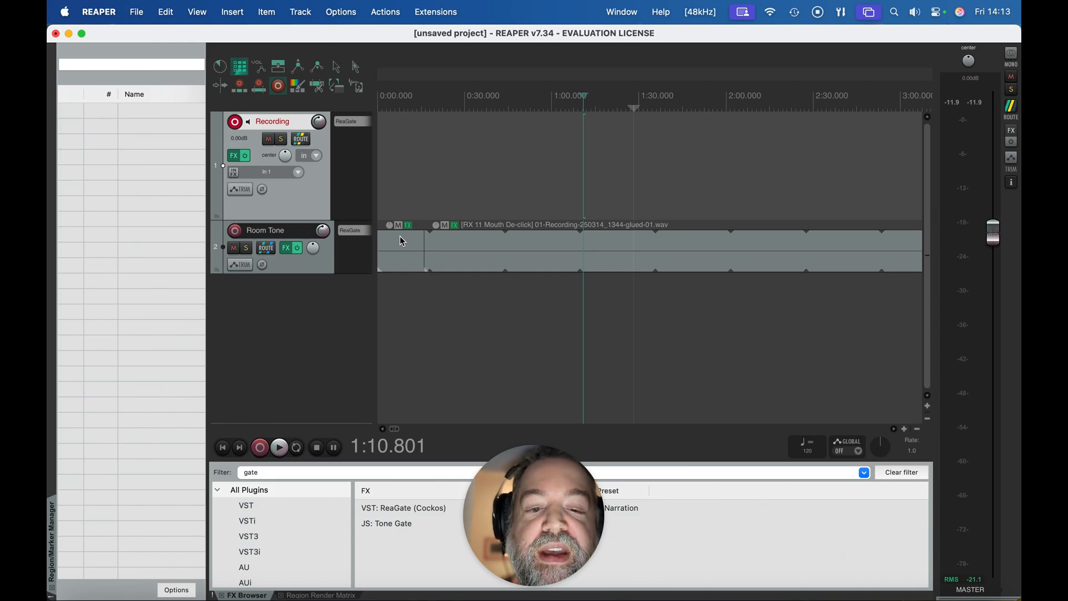
left_click(379, 95)
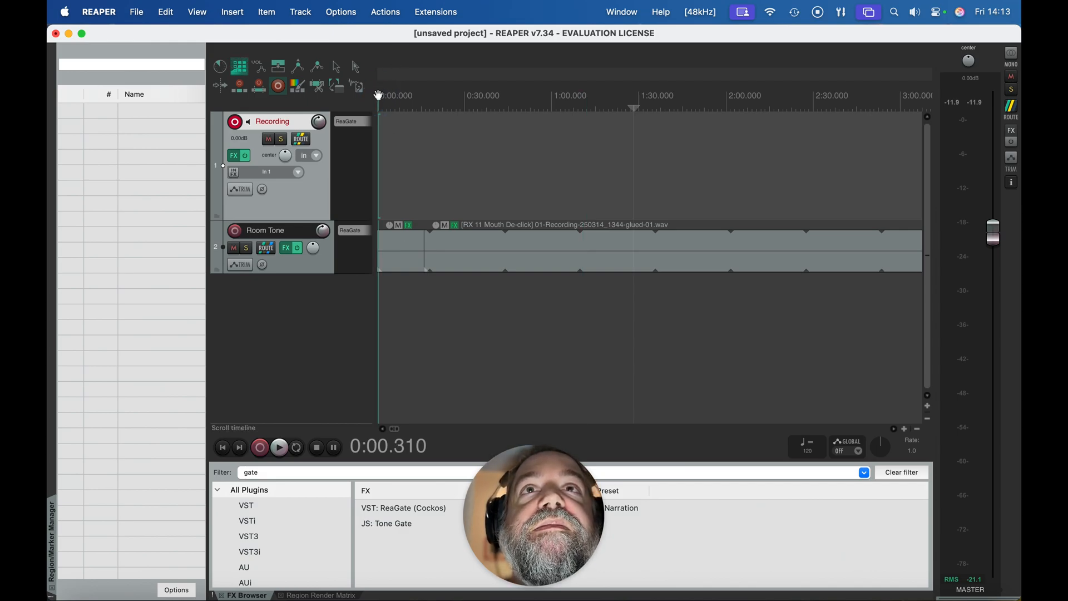
left_click(374, 95)
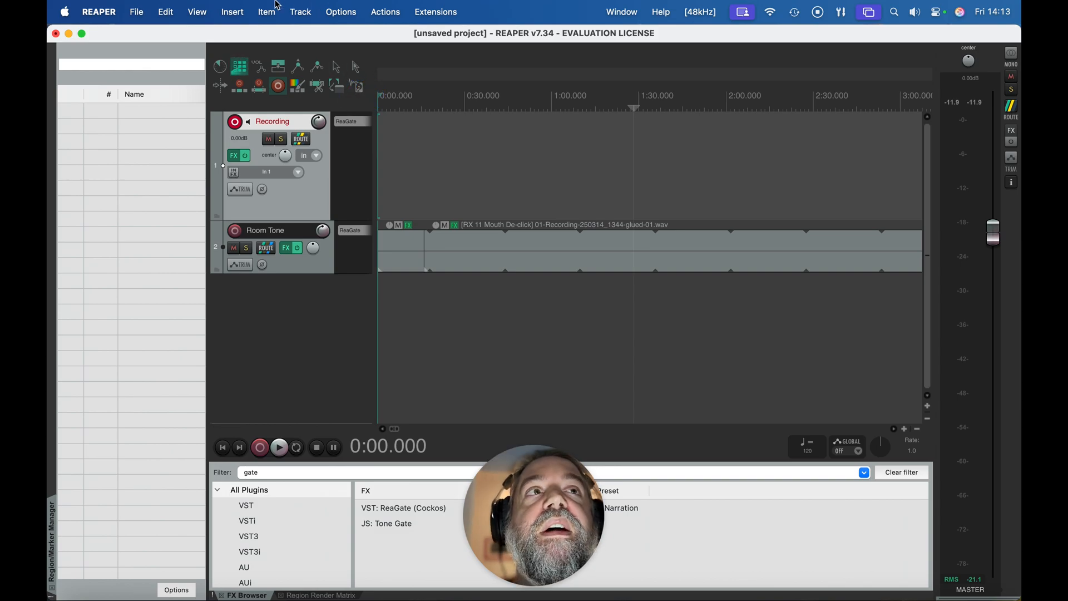
Step: Save the project as a project template over the existing Narration.RPP, replacing that file
left_click(137, 11)
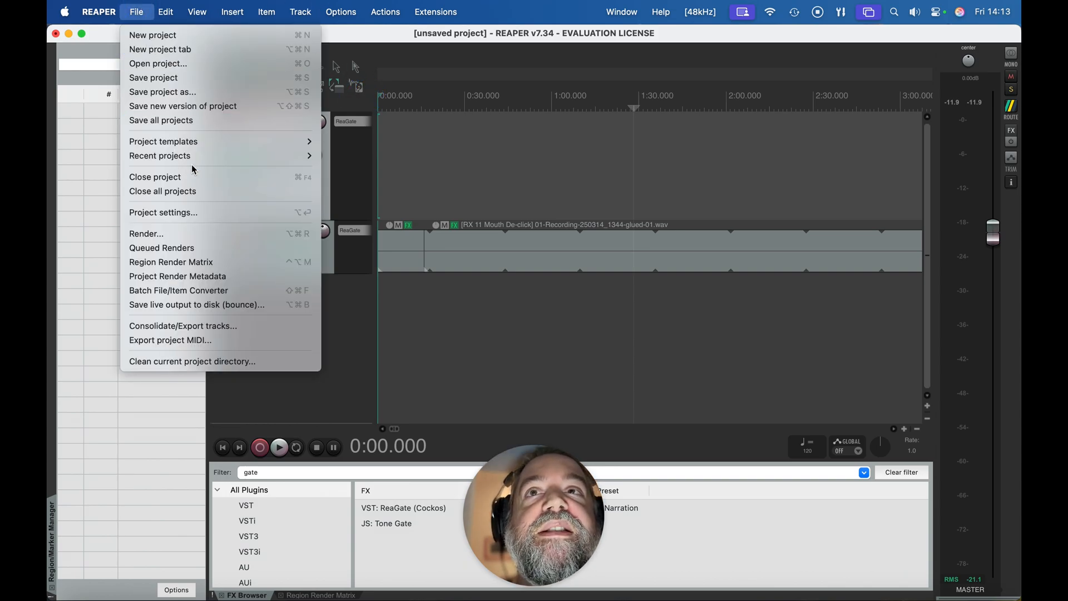
mouse_move(210, 144)
left_click(393, 144)
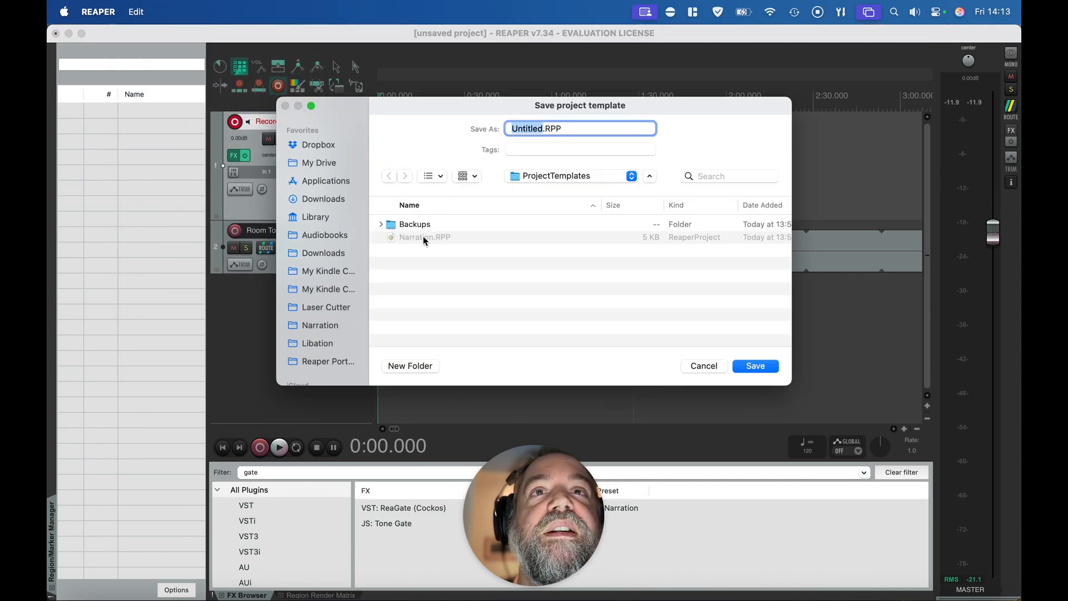
left_click(424, 237)
left_click(757, 368)
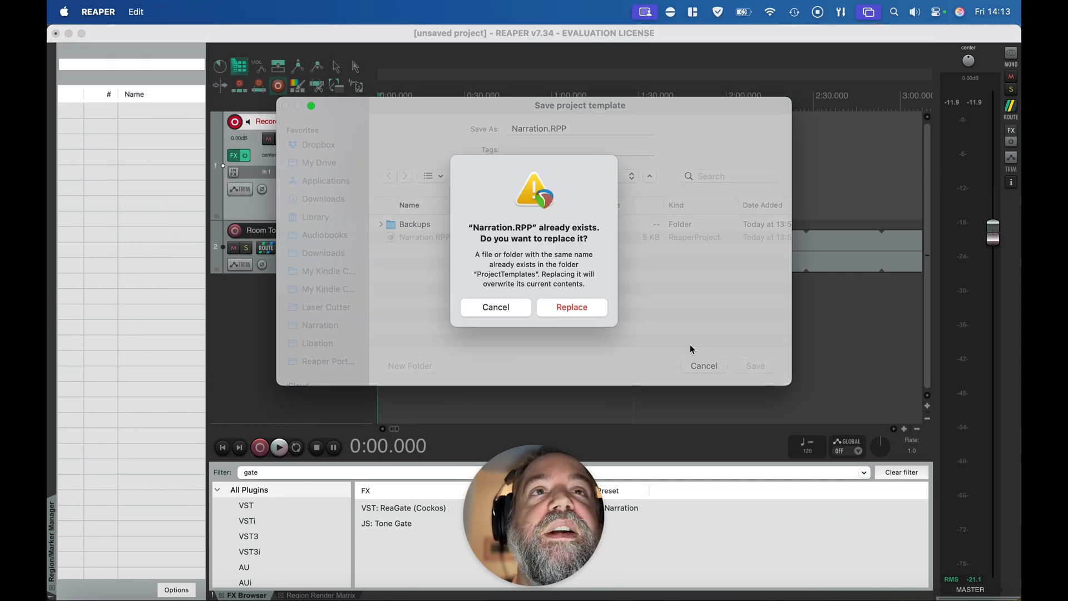
left_click(596, 312)
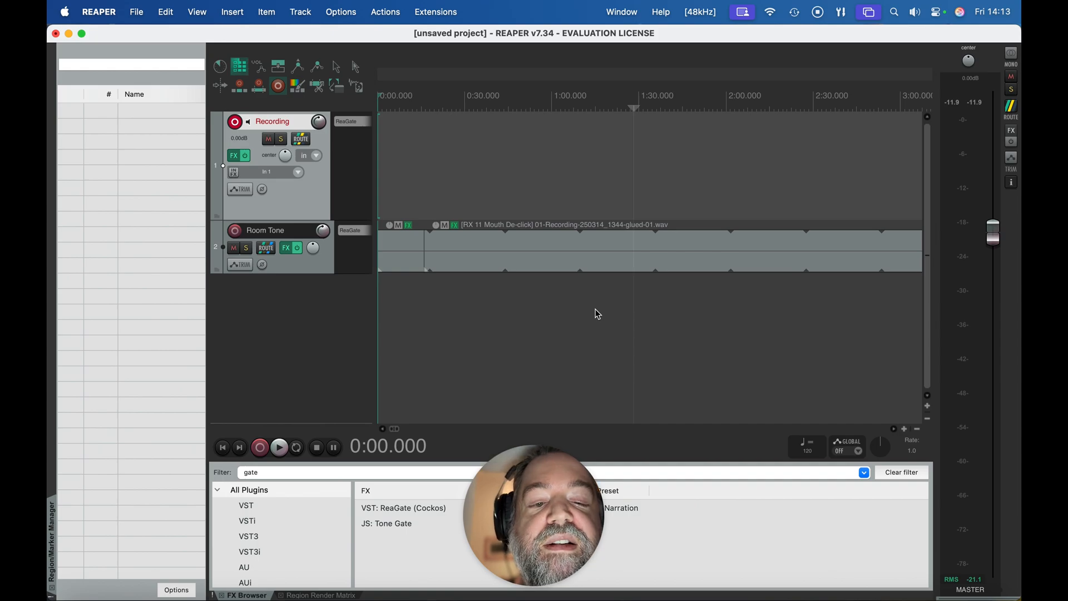